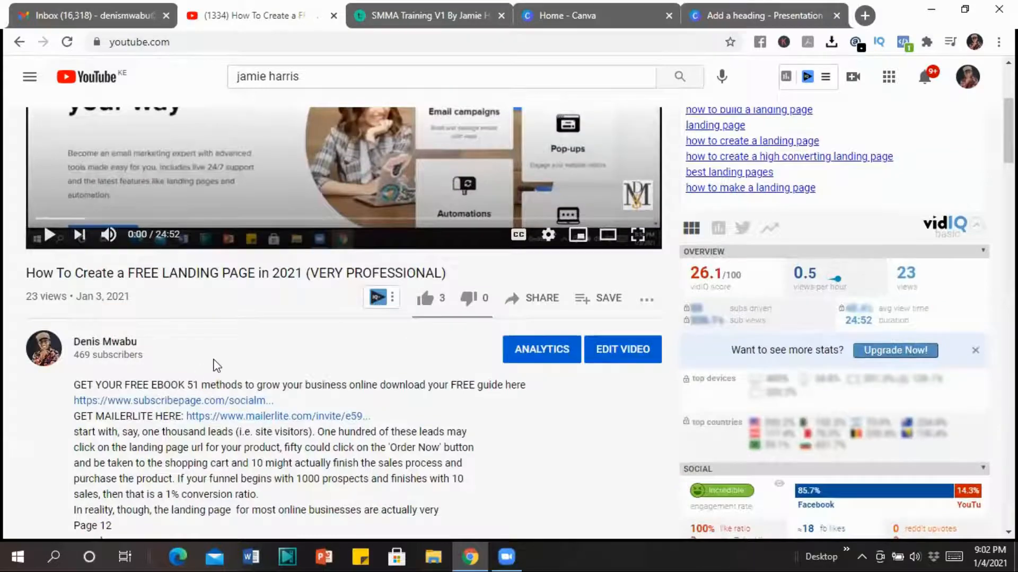
# Open the free ebook download link in the YouTube video's description.
pyautogui.scroll(5, 215, 356)
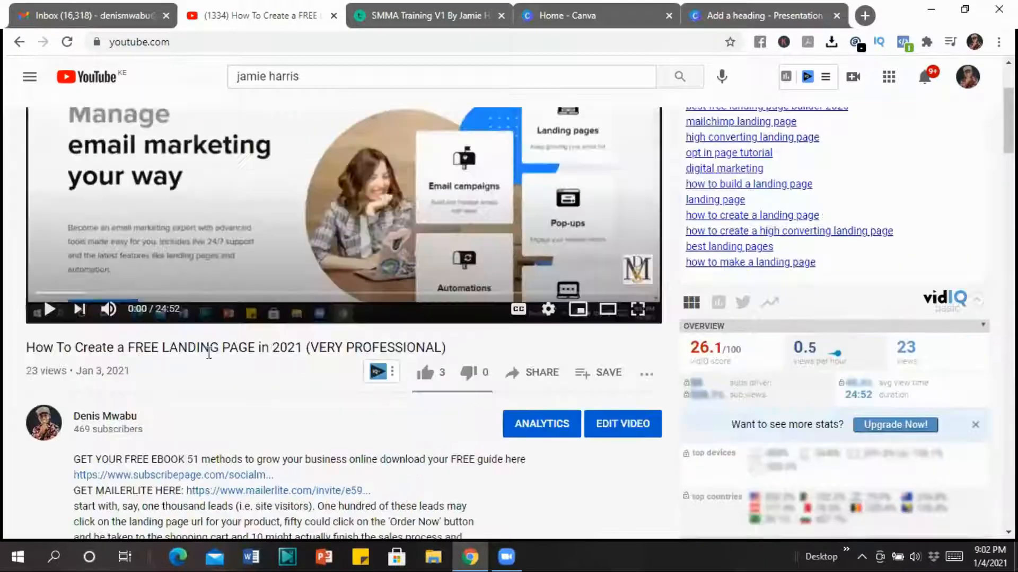
pyautogui.scroll(-4, 249, 348)
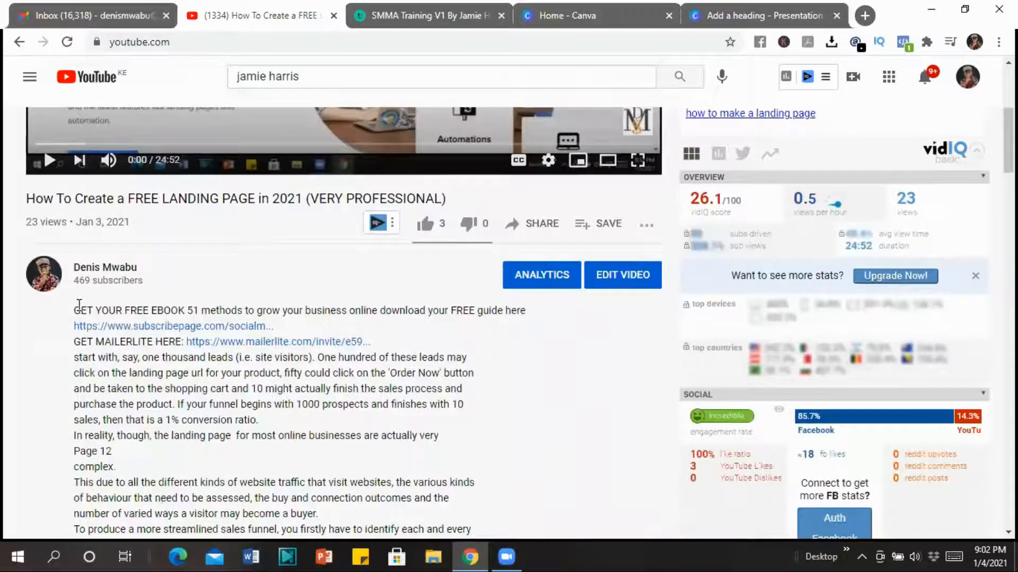
pyautogui.moveTo(71, 310); pyautogui.dragTo(281, 331)
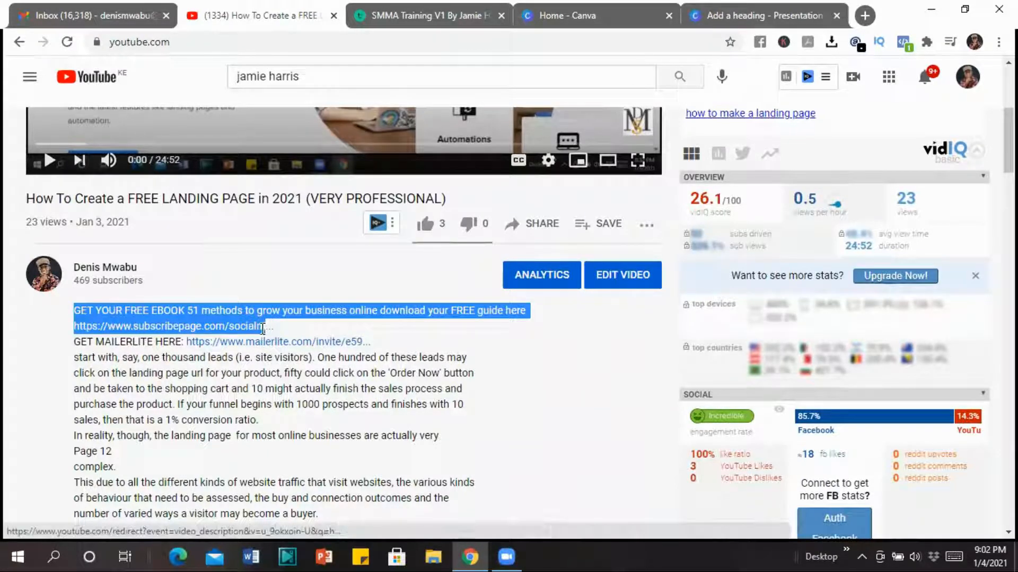
pyautogui.click(259, 287)
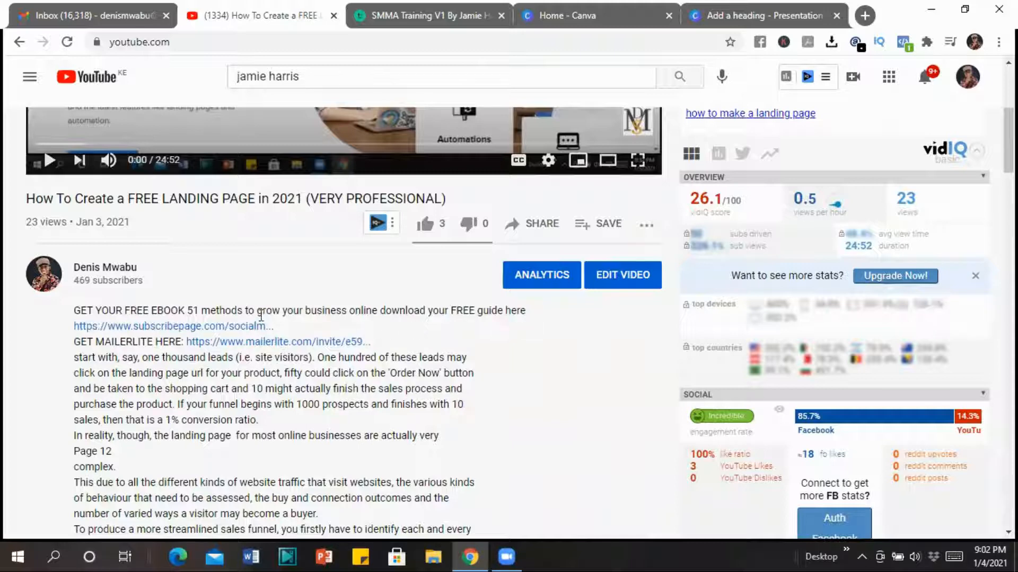
pyautogui.click(230, 331)
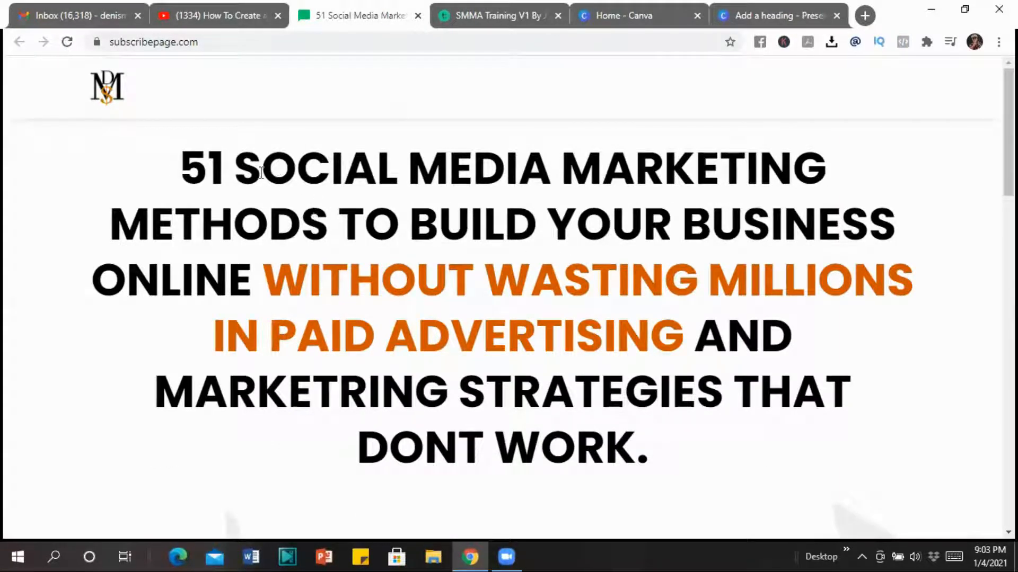
# Review the ebook landing page from its headline down to the email and name sign-up fields.
pyautogui.moveTo(179, 159); pyautogui.dragTo(565, 309)
pyautogui.scroll(-9, 564, 299)
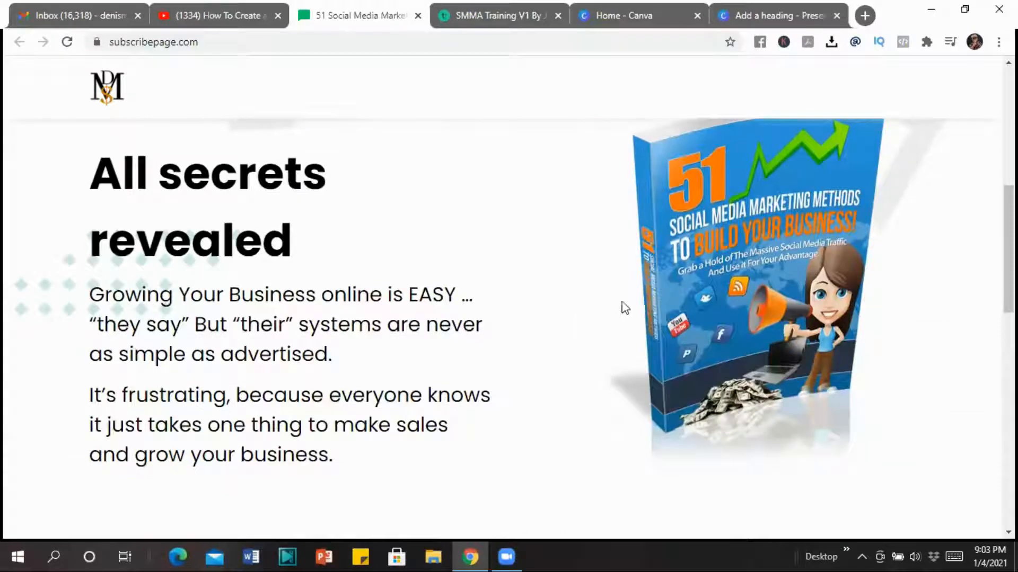
pyautogui.scroll(-10, 526, 303)
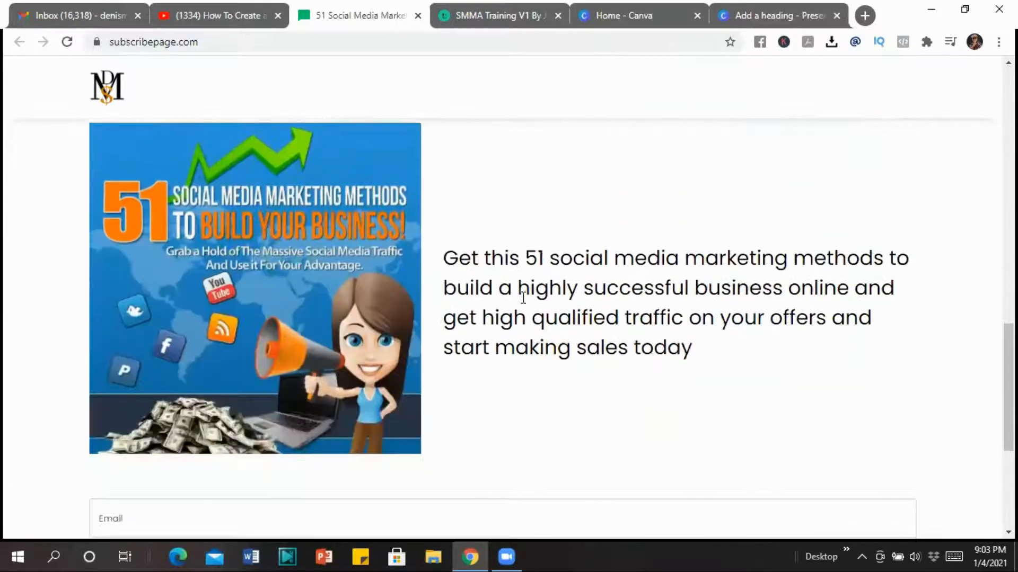
pyautogui.scroll(-3, 526, 303)
pyautogui.click(168, 244)
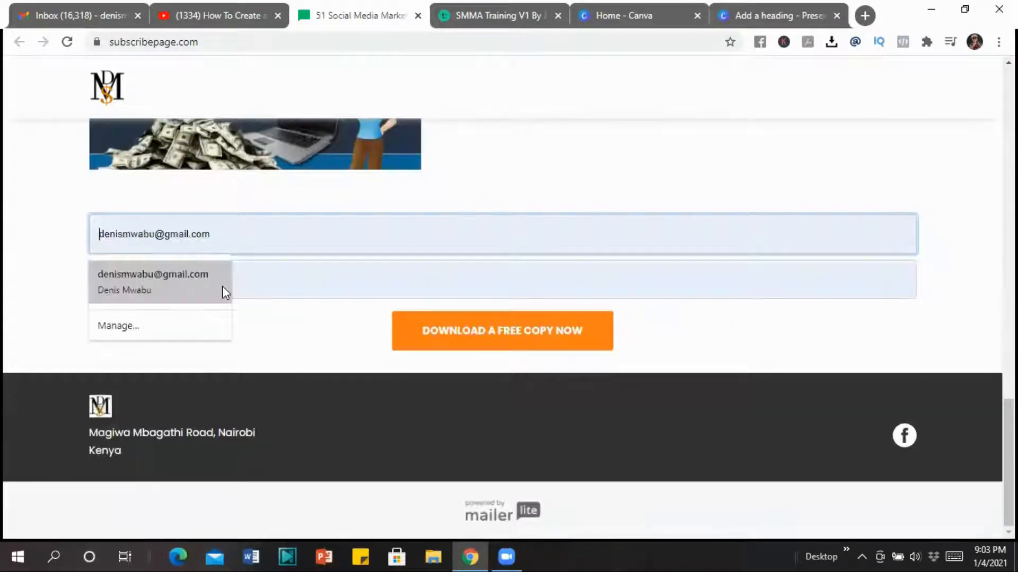
pyautogui.click(327, 281)
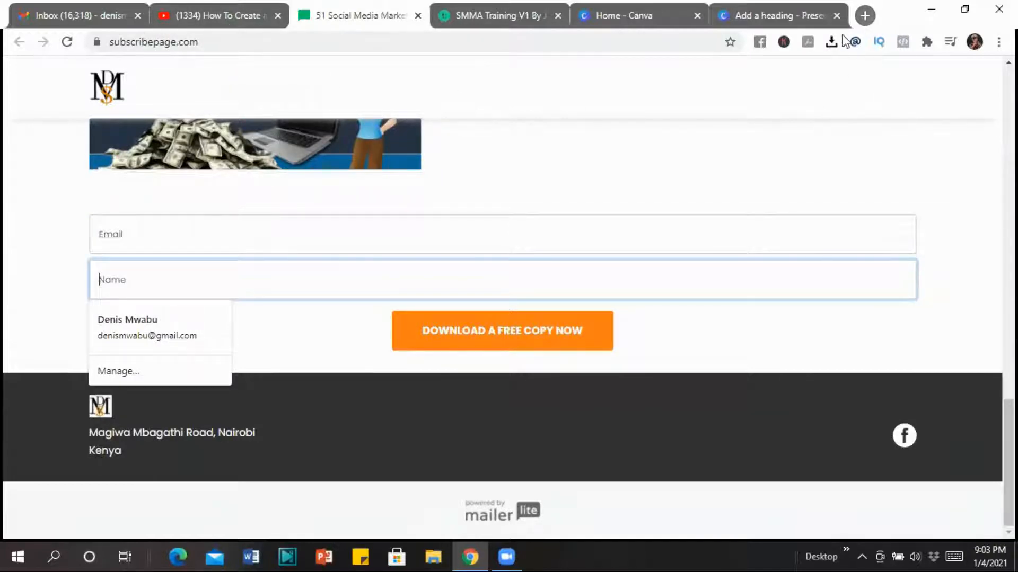
# Search Google for "GOOGLE SITES" in a new tab and open the Google Sites sign-in result.
pyautogui.click(865, 16)
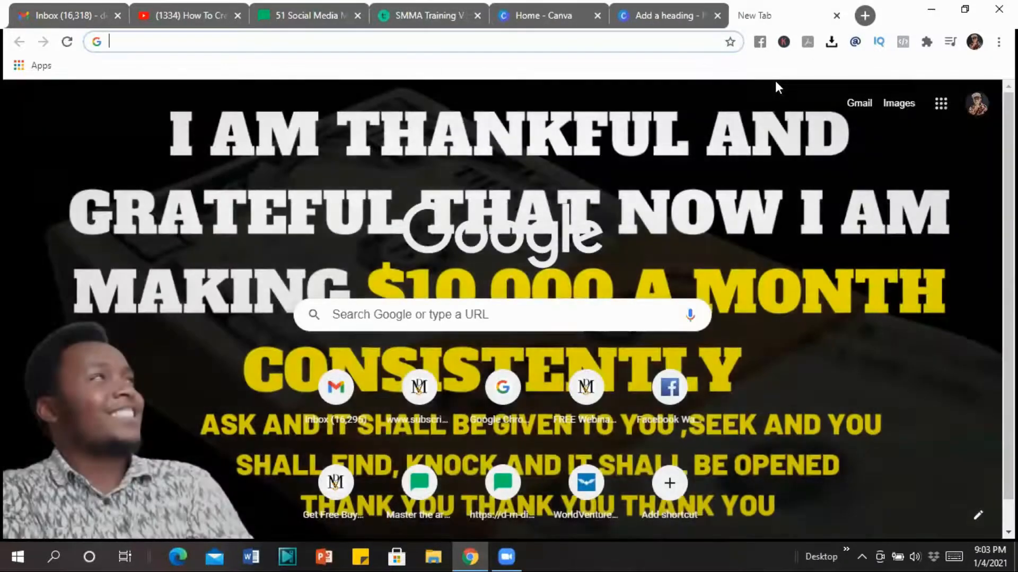
pyautogui.click(413, 315)
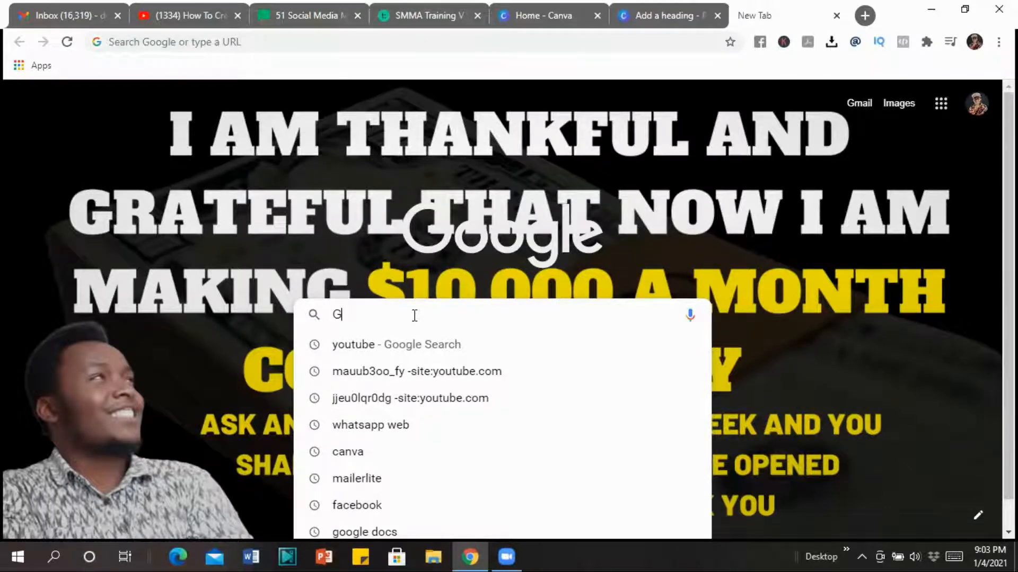
pyautogui.write('OOGLE SITES')
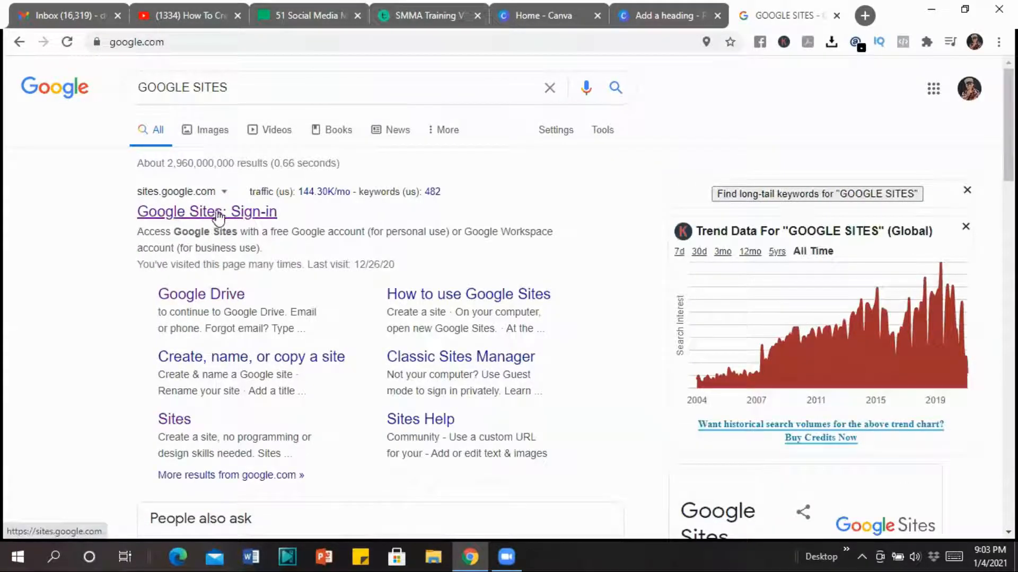
pyautogui.click(272, 215)
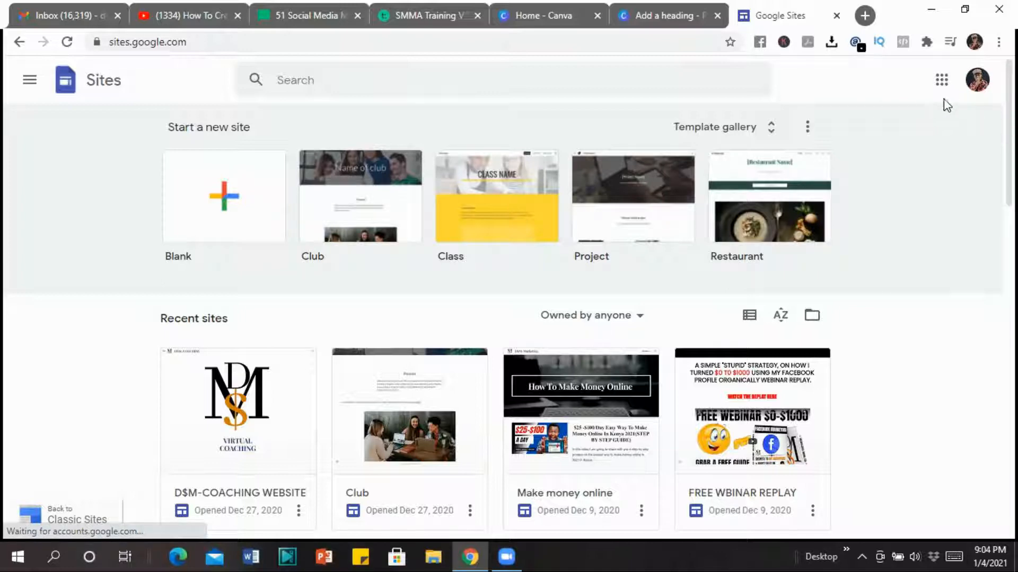
# Examine the full list of Google apps from the Google Sites home page.
pyautogui.click(941, 79)
pyautogui.scroll(-1, 851, 152)
pyautogui.scroll(-4, 852, 153)
pyautogui.scroll(5, 850, 155)
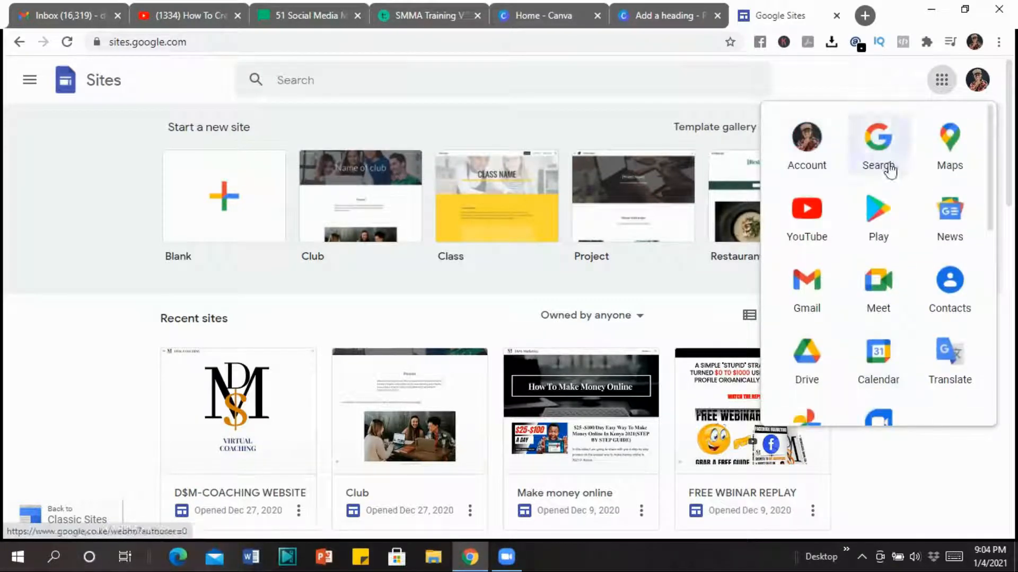
pyautogui.scroll(-3, 923, 176)
pyautogui.scroll(-6, 926, 176)
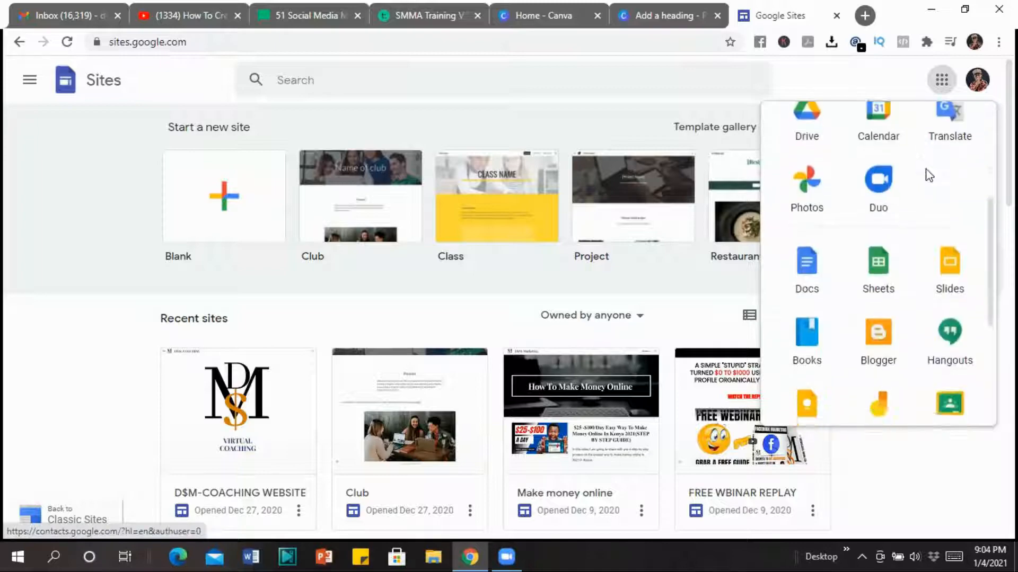
pyautogui.scroll(-5, 927, 169)
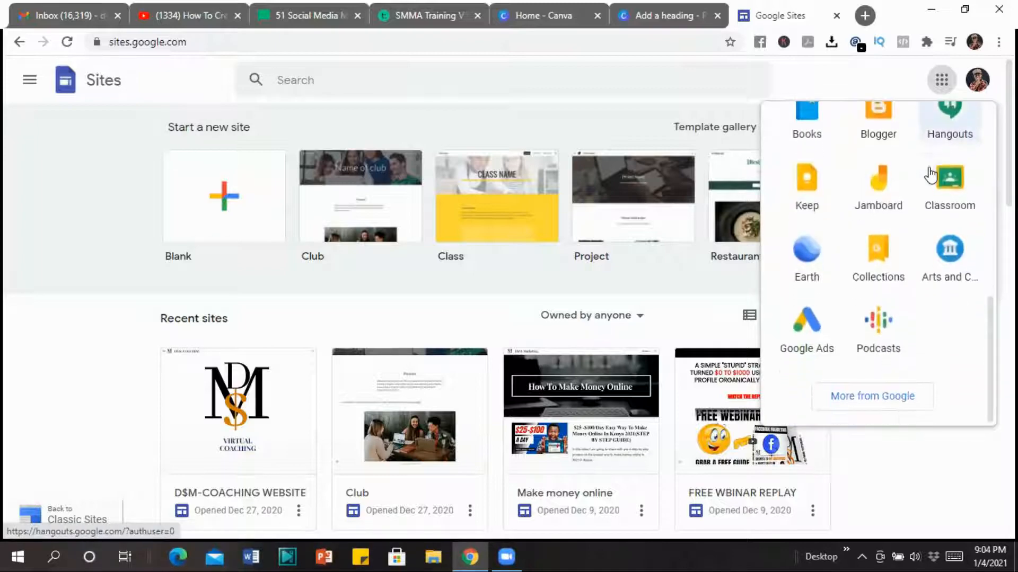
pyautogui.scroll(3, 922, 171)
pyautogui.scroll(-3, 415, 256)
pyautogui.scroll(4, 454, 224)
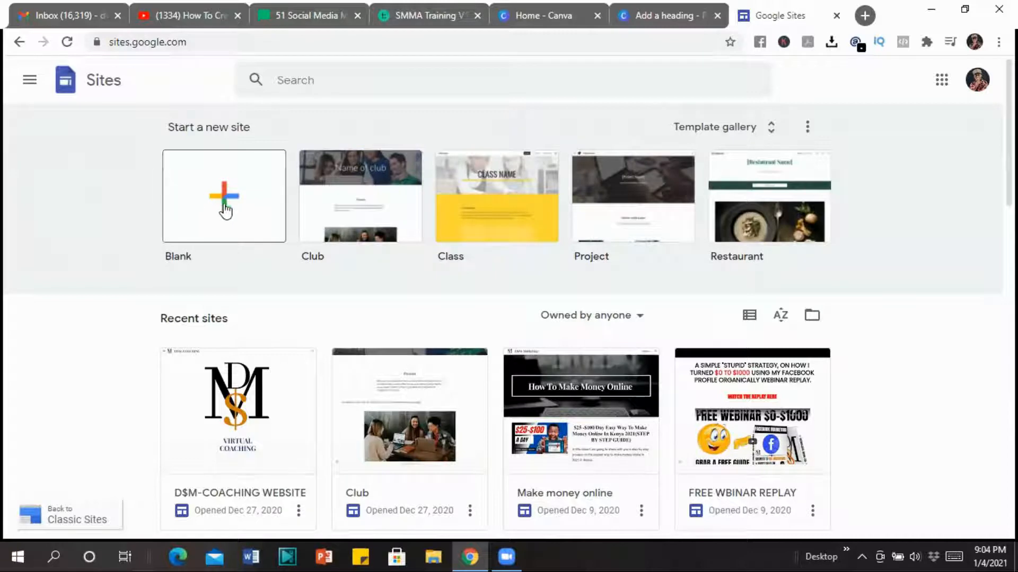
# Open the full template gallery and examine its Personal, Work, Small business and Education templates.
pyautogui.moveTo(259, 126); pyautogui.dragTo(86, 135)
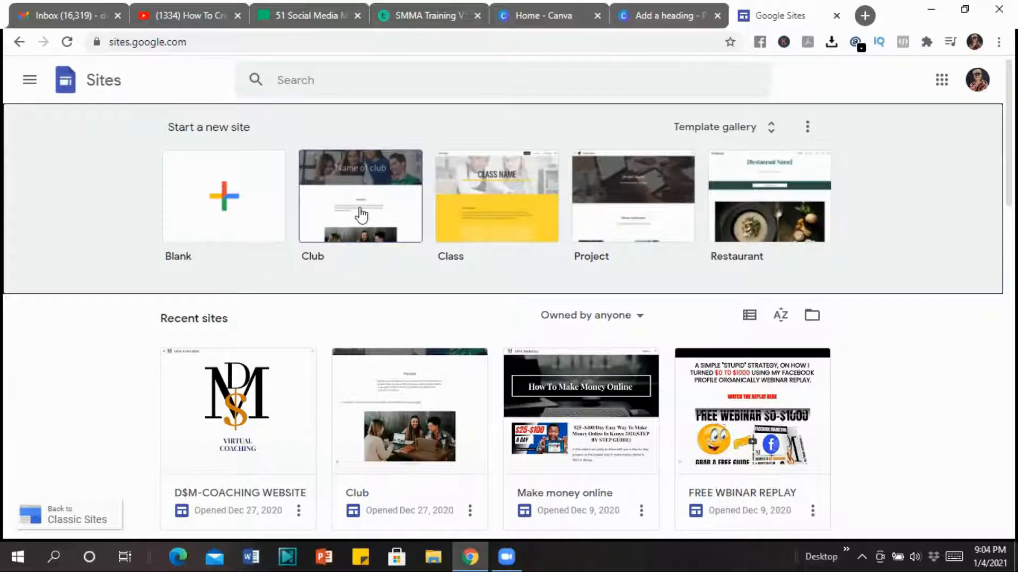
pyautogui.click(360, 213)
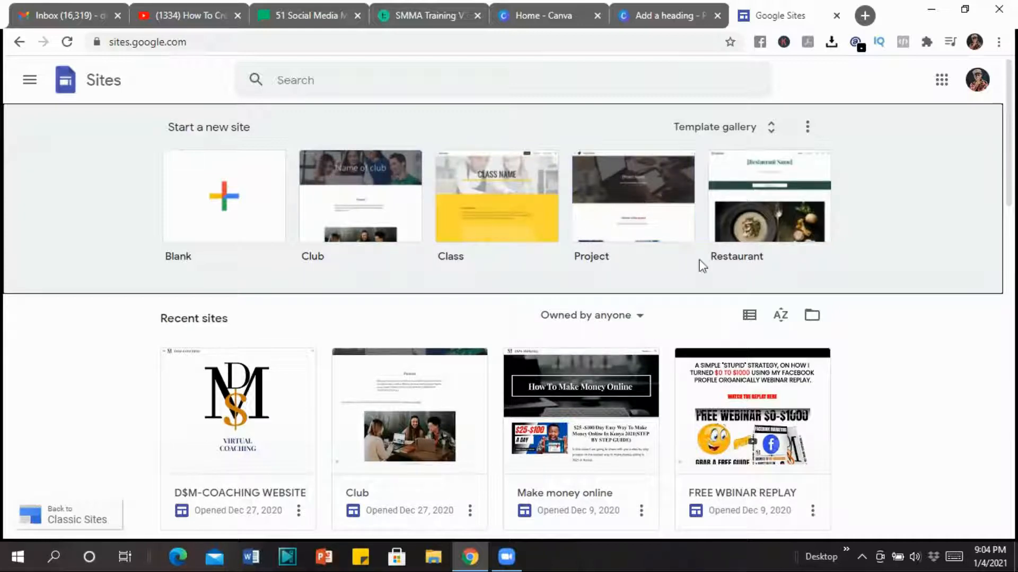
pyautogui.click(772, 132)
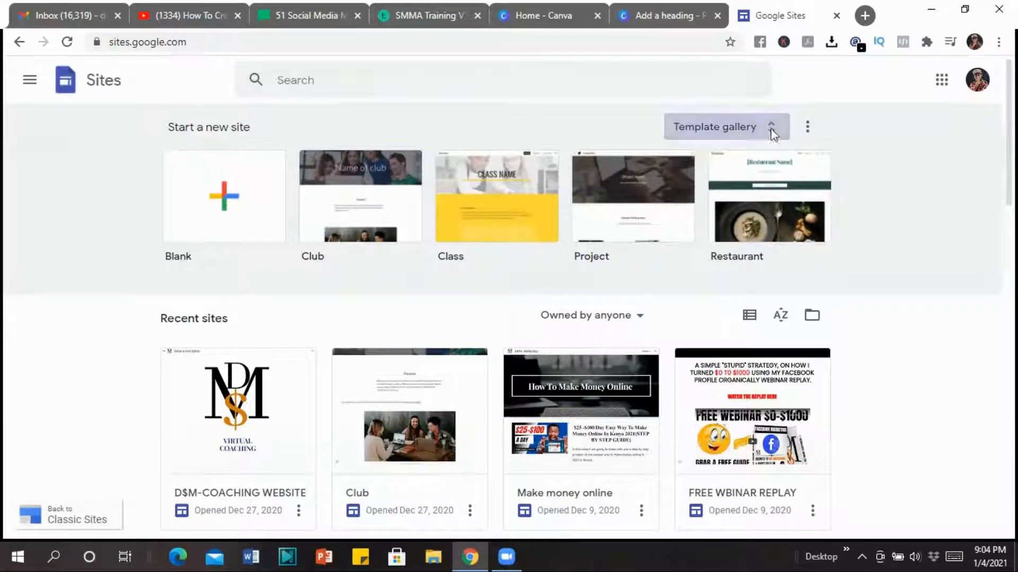
pyautogui.scroll(-4, 566, 300)
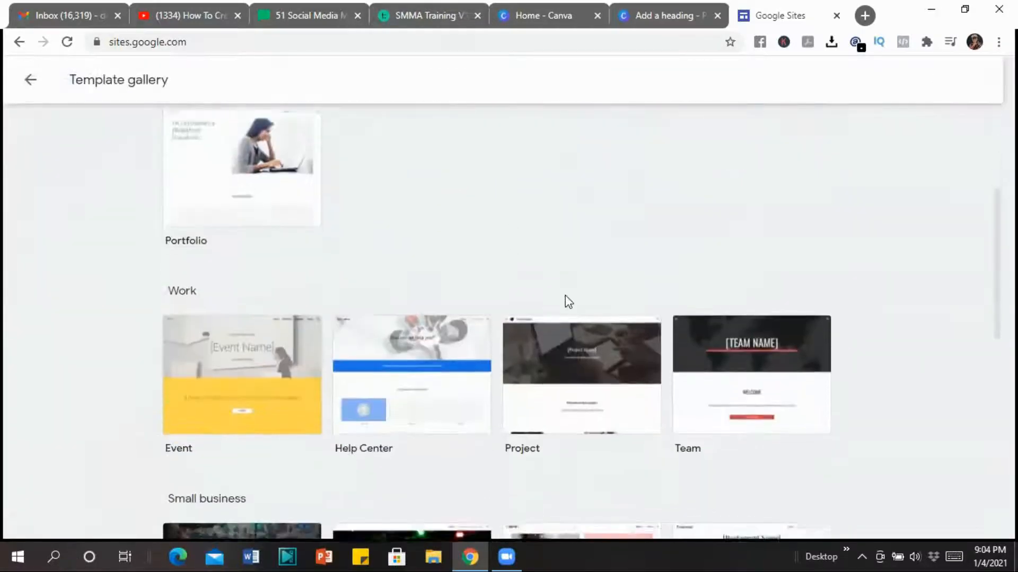
pyautogui.scroll(-2, 564, 295)
pyautogui.scroll(-1, 564, 294)
pyautogui.scroll(-3, 564, 294)
pyautogui.scroll(-3, 564, 295)
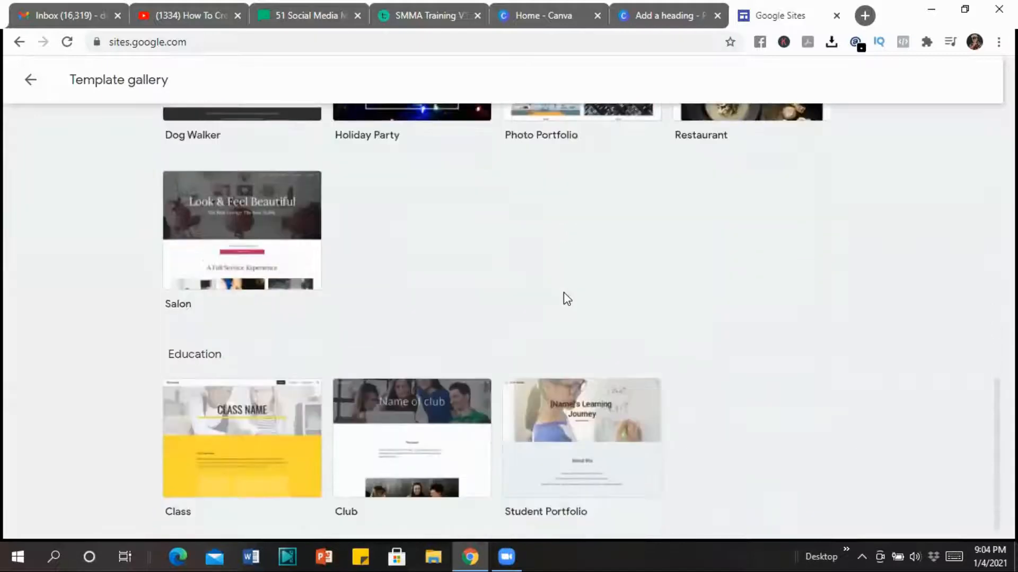
pyautogui.scroll(-1, 566, 299)
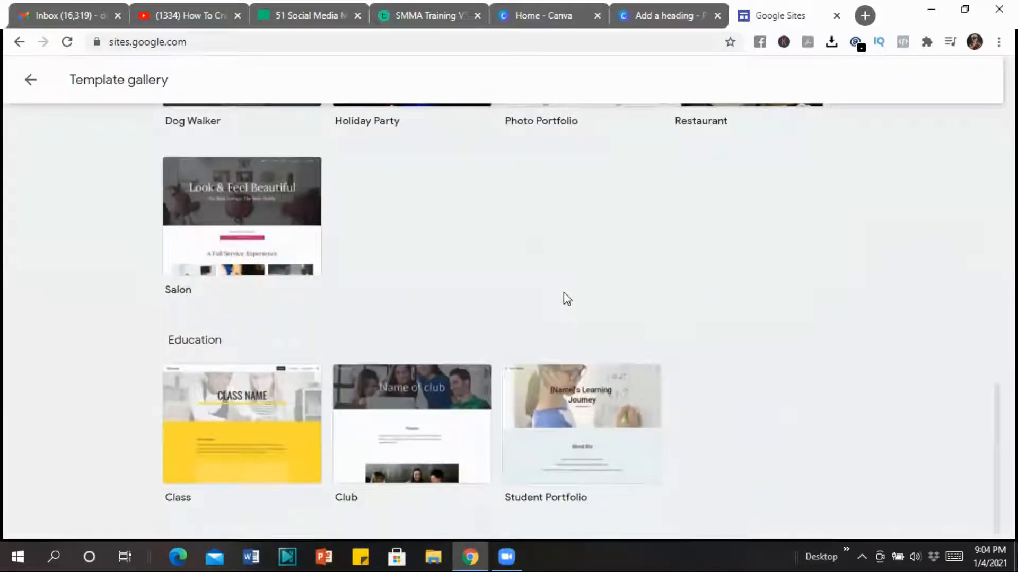
pyautogui.scroll(11, 563, 291)
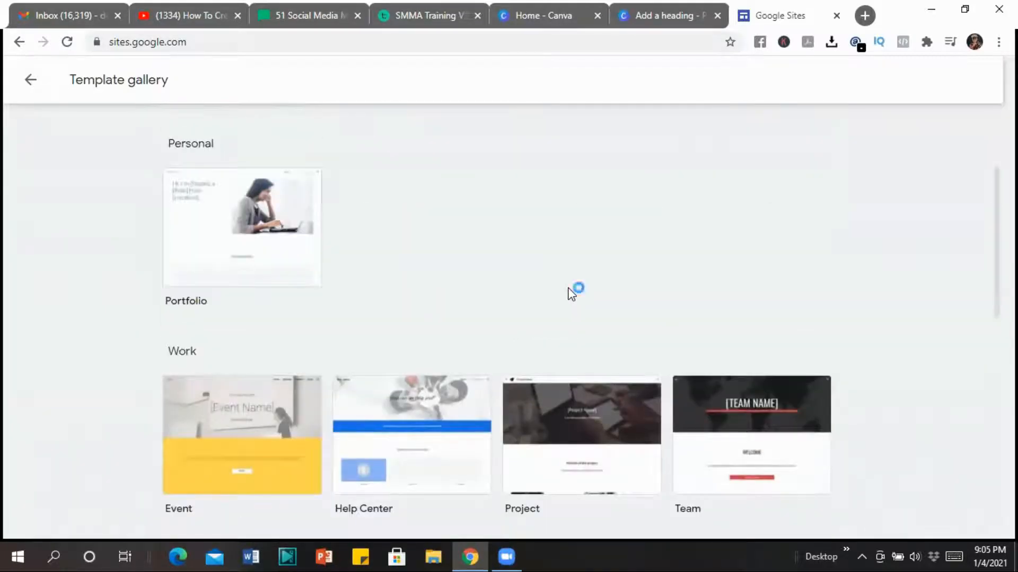
# Create a new site from the Team template in the Work category and look over its page sections.
pyautogui.scroll(-3, 570, 291)
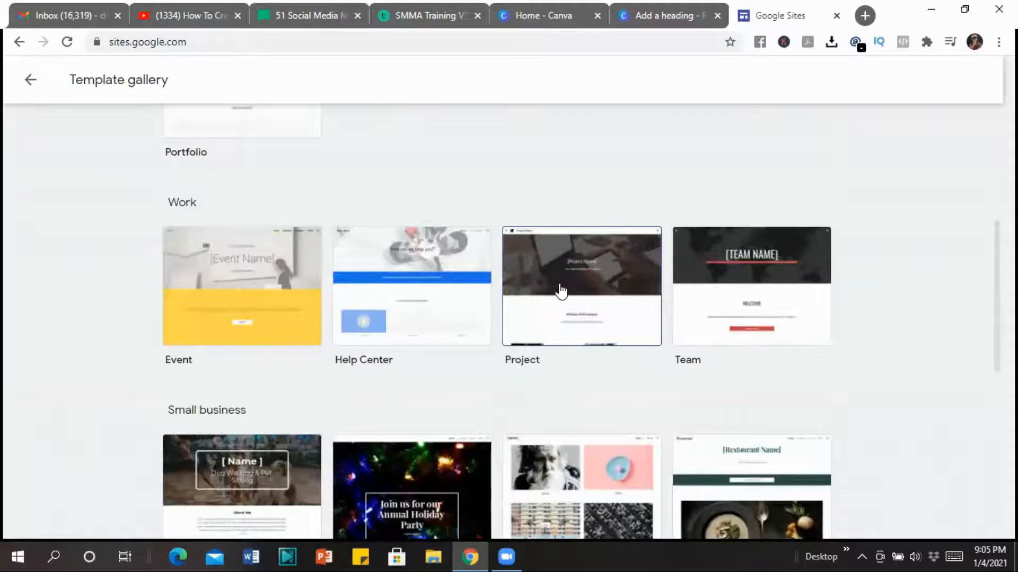
pyautogui.scroll(-1, 561, 285)
pyautogui.click(722, 225)
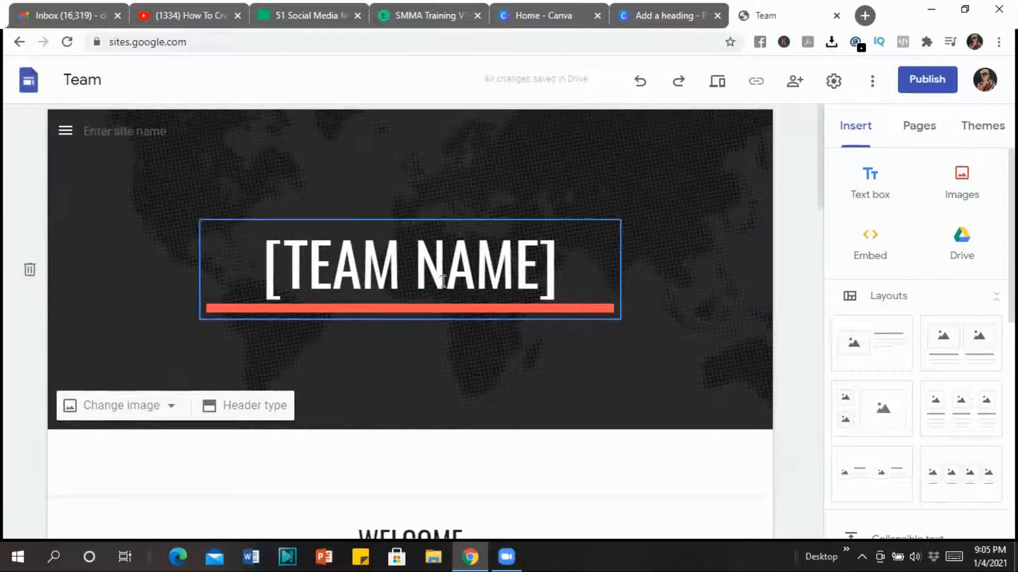
pyautogui.scroll(-5, 570, 231)
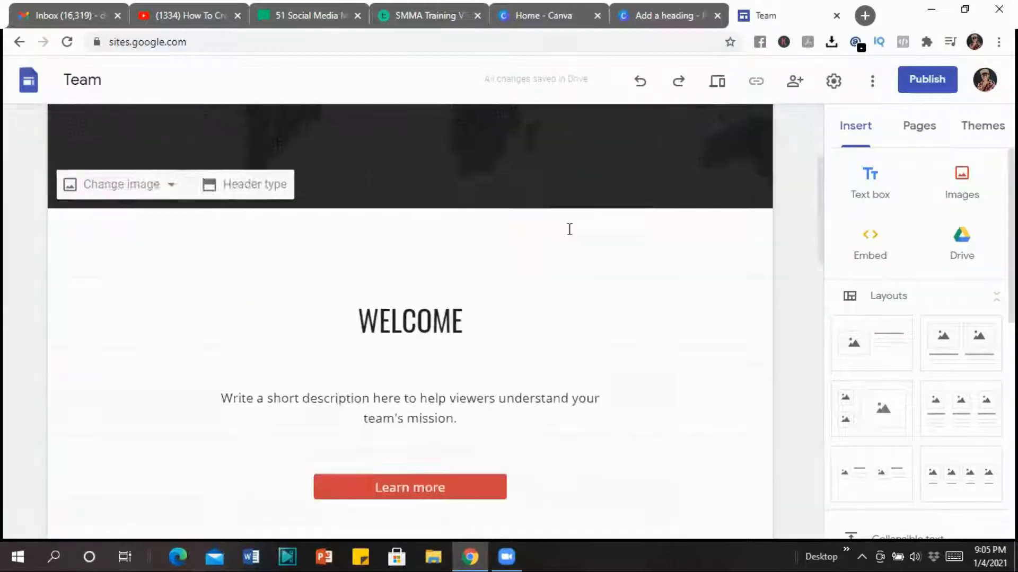
pyautogui.scroll(-15, 569, 232)
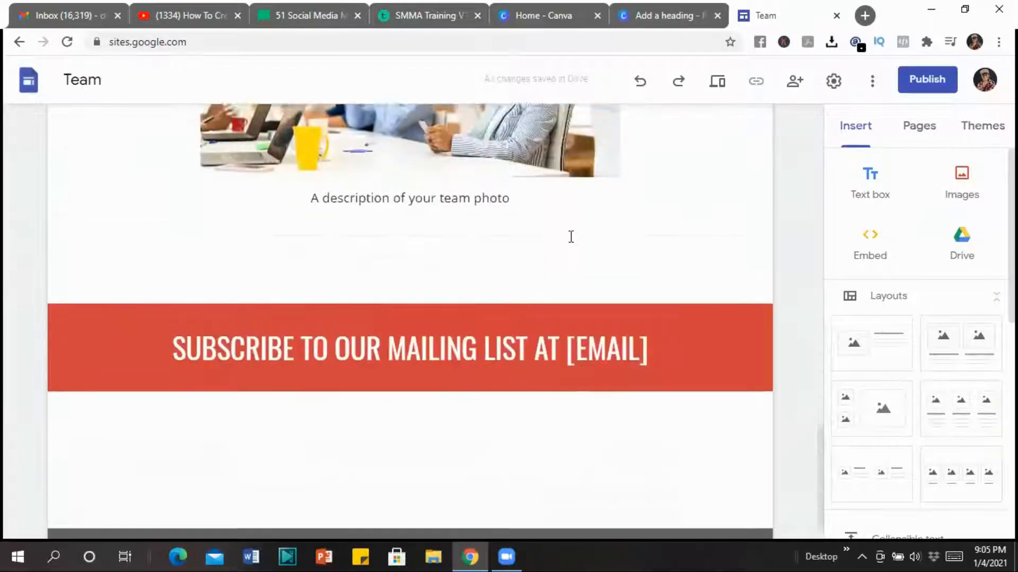
pyautogui.scroll(15, 588, 280)
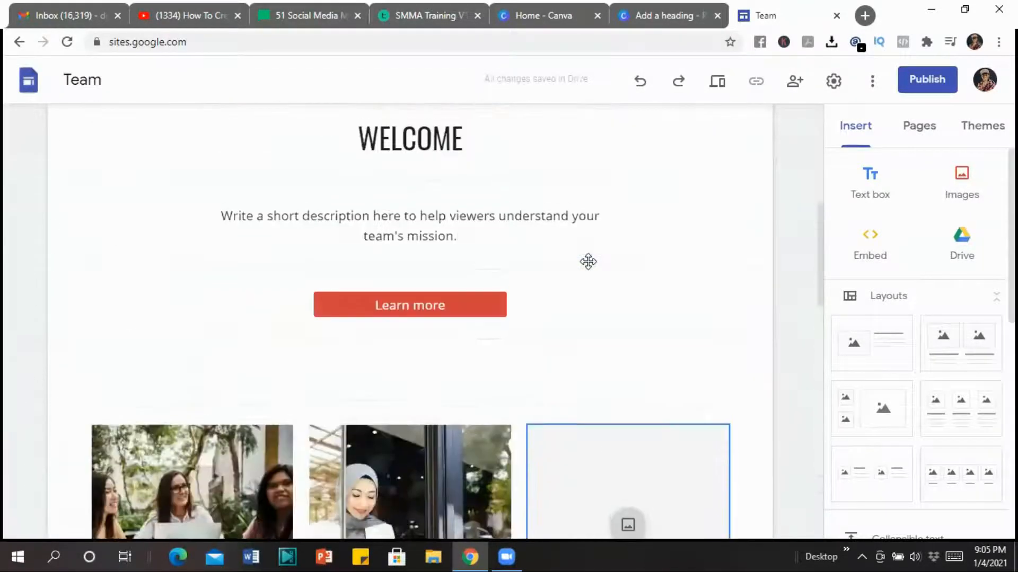
pyautogui.scroll(3, 589, 266)
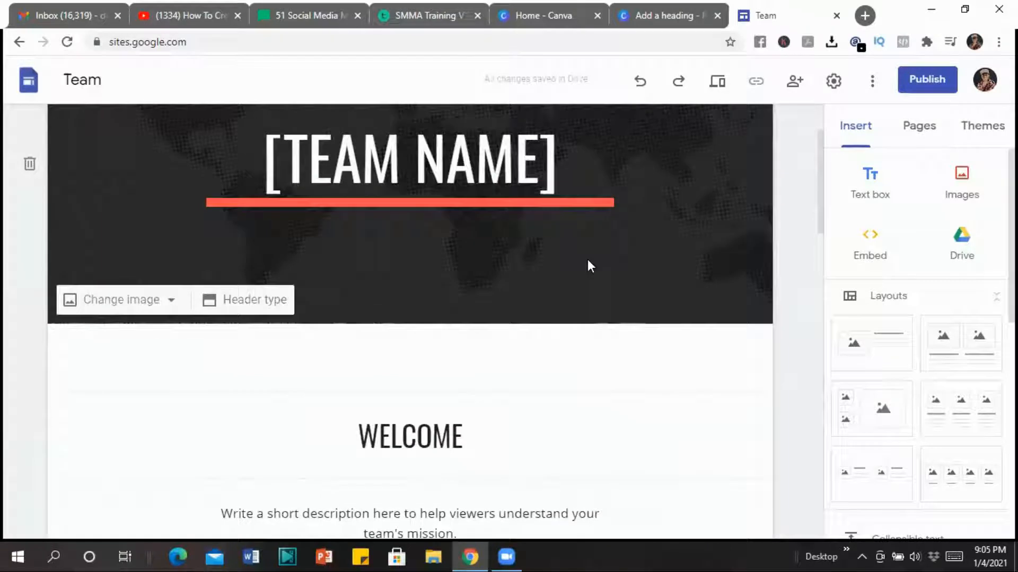
pyautogui.scroll(2, 582, 259)
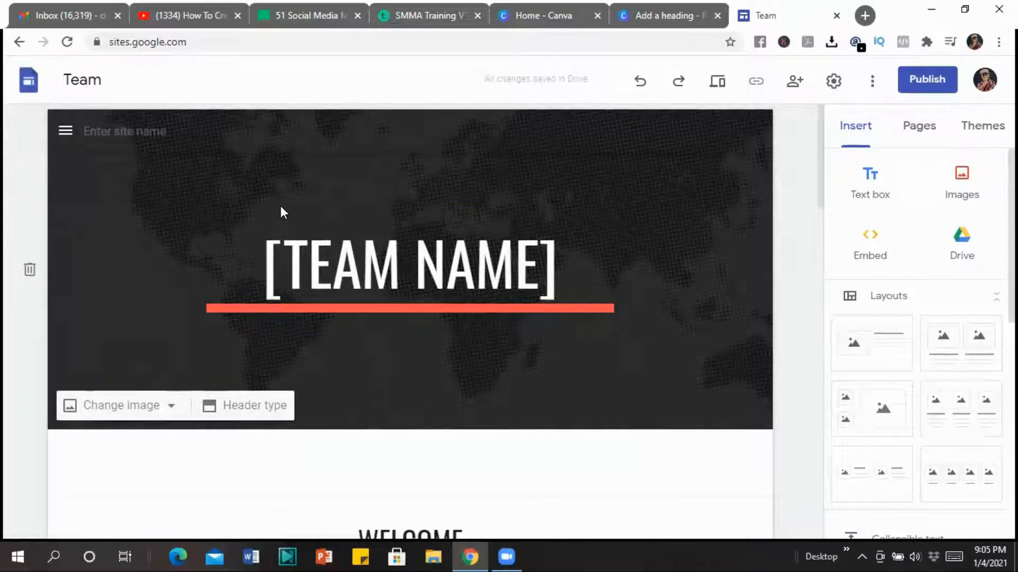
# Replace the [TEAM NAME] placeholder in the header title with "D$M-MARKETING".
pyautogui.click(570, 267)
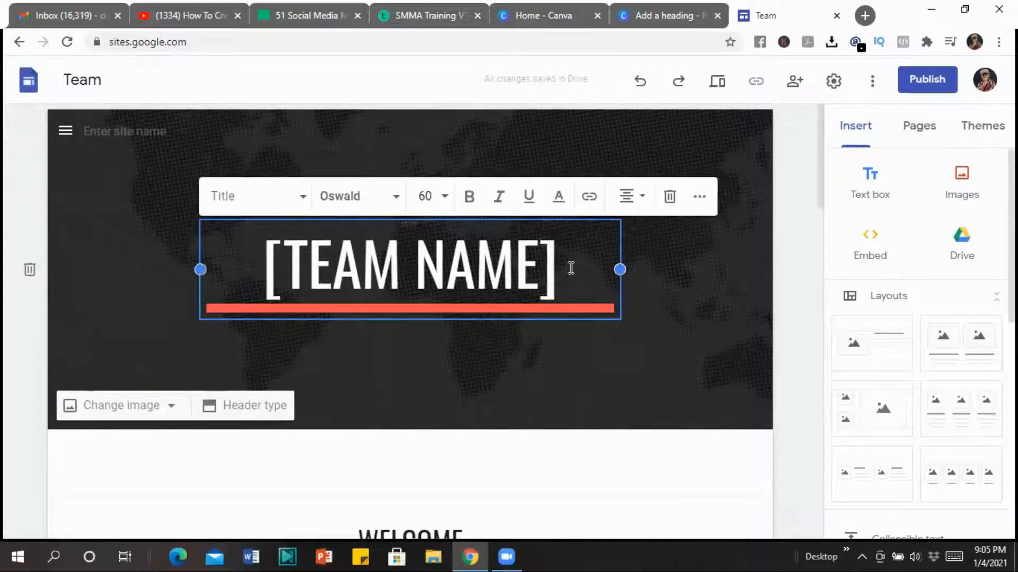
pyautogui.press('BackSpace')
pyautogui.press('BackSpace')
pyautogui.press('BackSpace')
pyautogui.press('BackSpace')
pyautogui.press('BackSpace')
pyautogui.press('BackSpace')
pyautogui.press('BackSpace')
pyautogui.press('BackSpace')
pyautogui.press('BackSpace')
pyautogui.press('BackSpace')
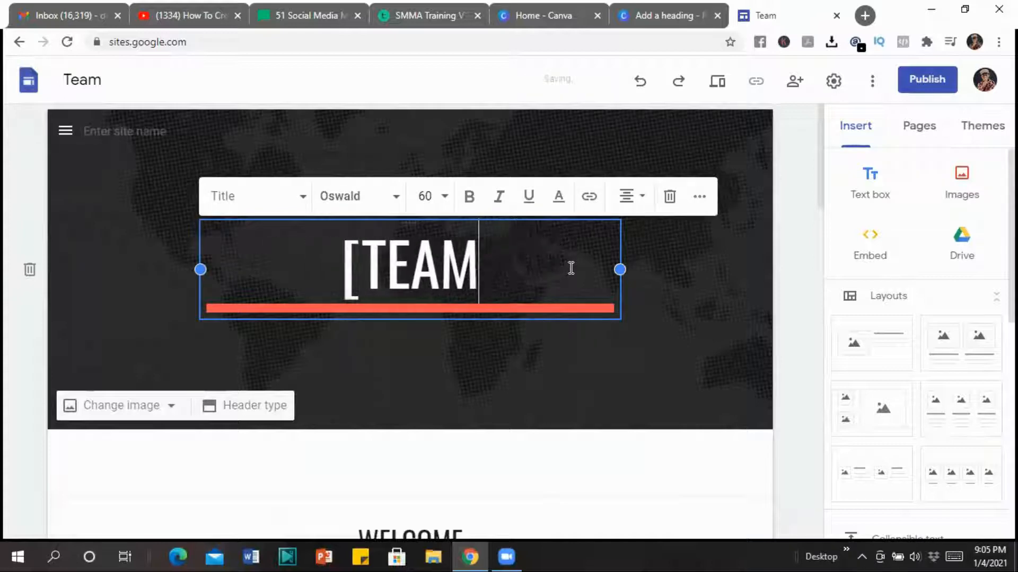
pyautogui.press('BackSpace')
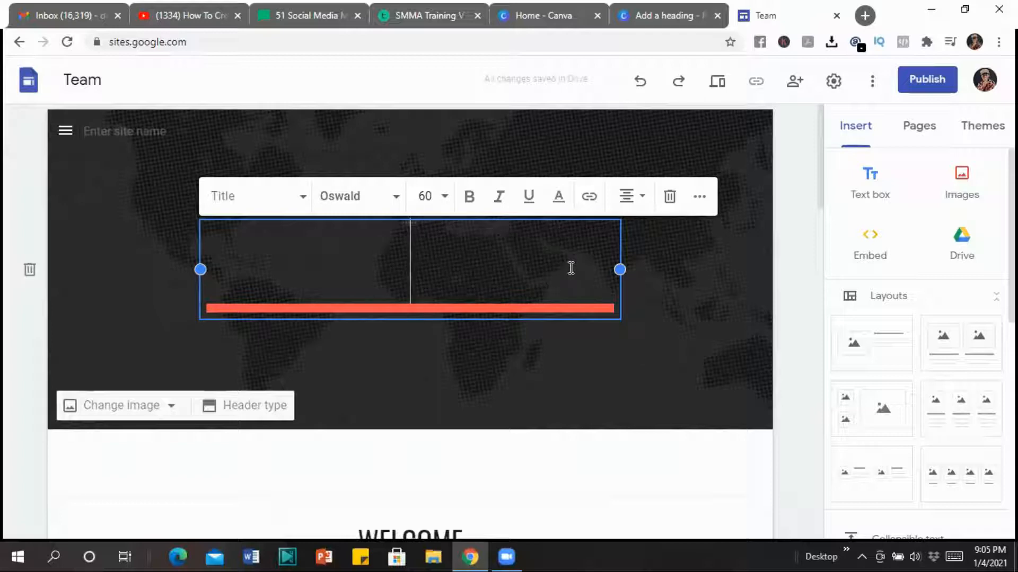
pyautogui.write('D')
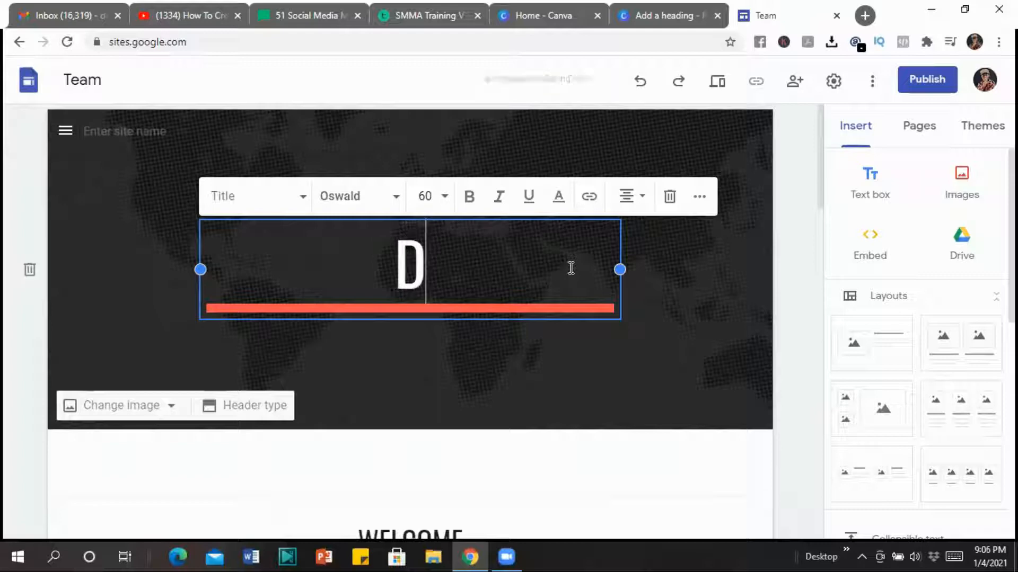
pyautogui.write('$M')
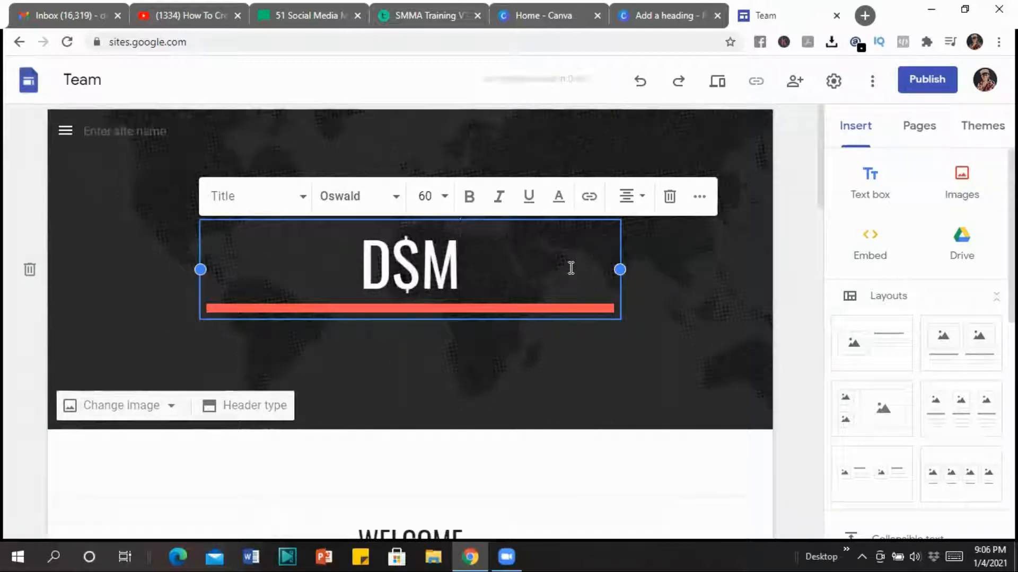
pyautogui.write('-')
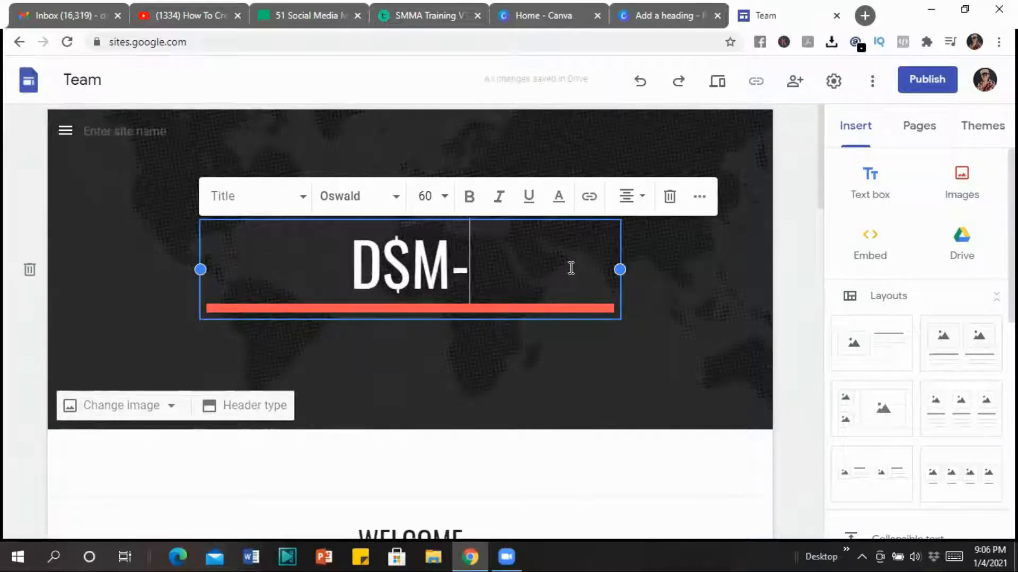
pyautogui.write('MARKETING')
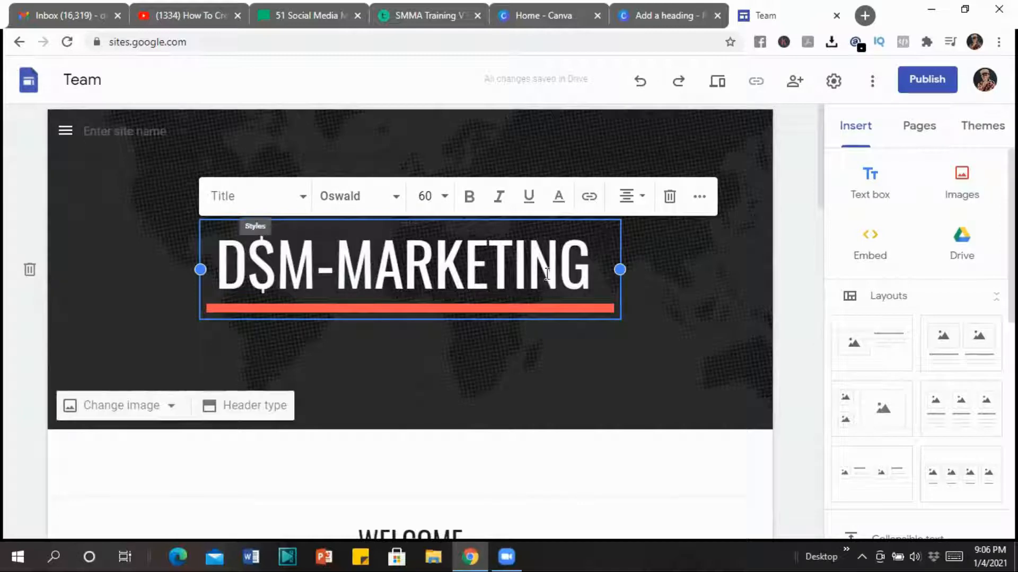
pyautogui.scroll(-3, 563, 266)
pyautogui.scroll(3, 562, 266)
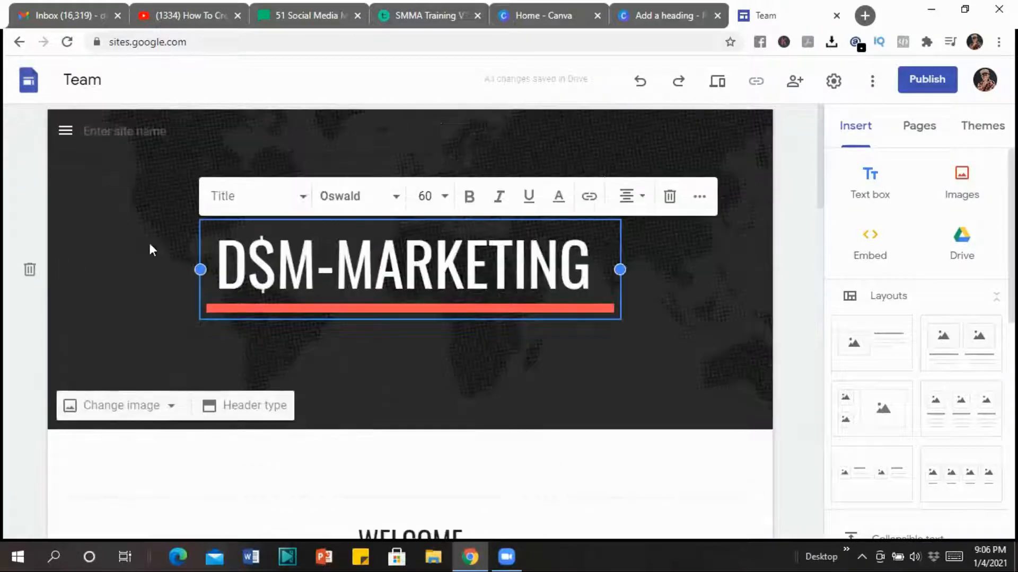
pyautogui.click(136, 276)
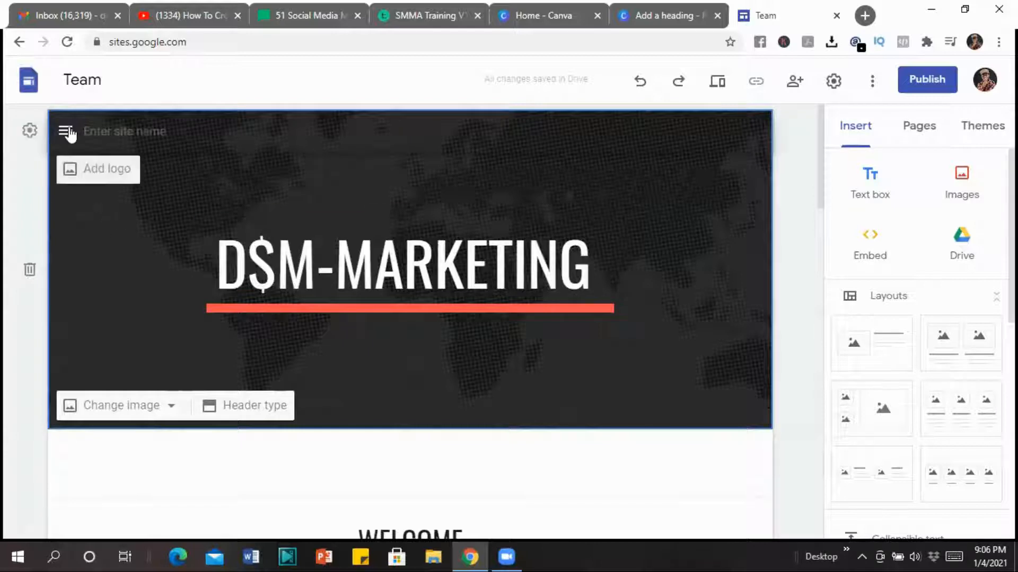
pyautogui.scroll(-3, 586, 251)
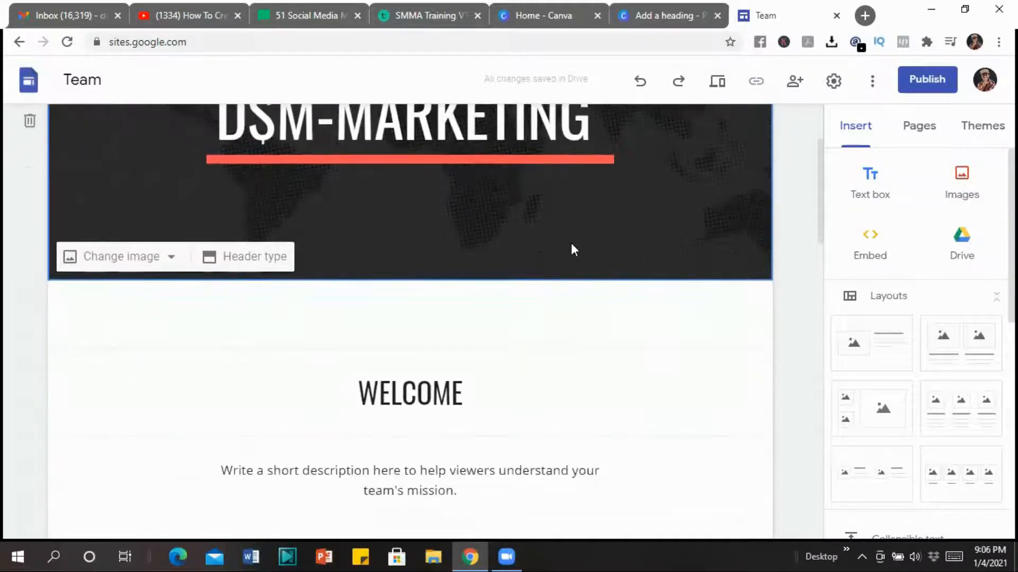
pyautogui.scroll(2, 265, 179)
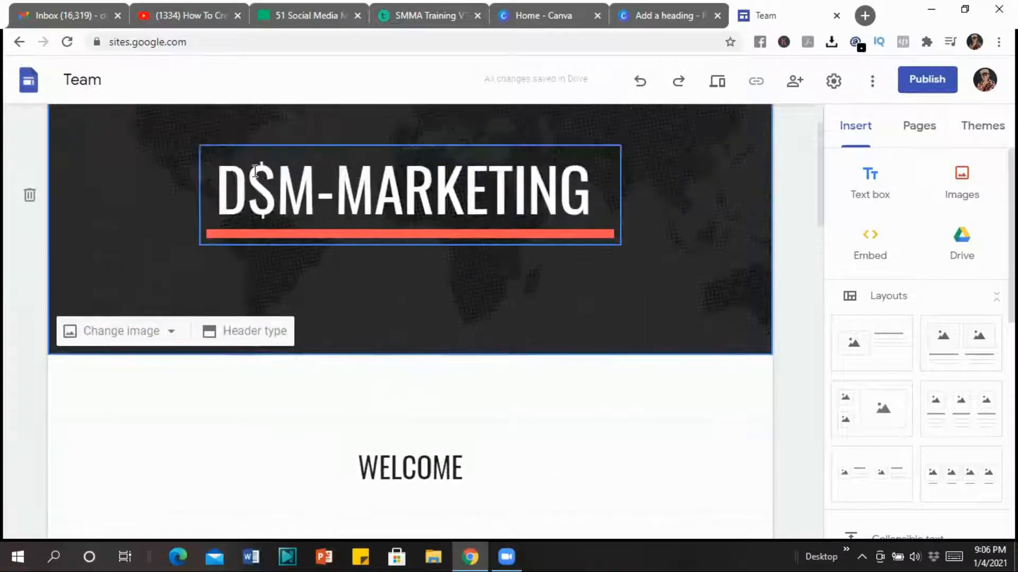
pyautogui.scroll(-3, 53, 160)
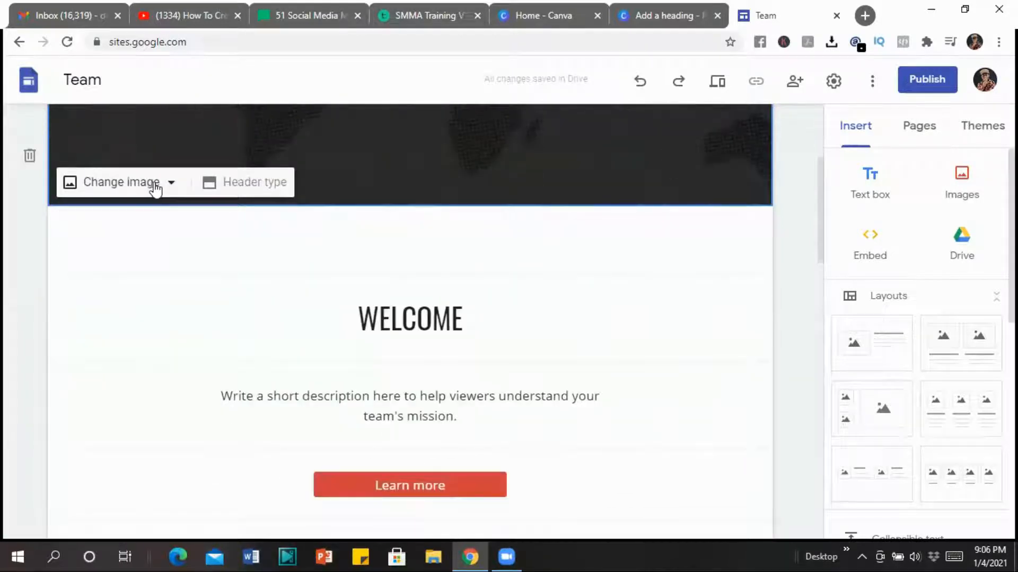
pyautogui.click(154, 190)
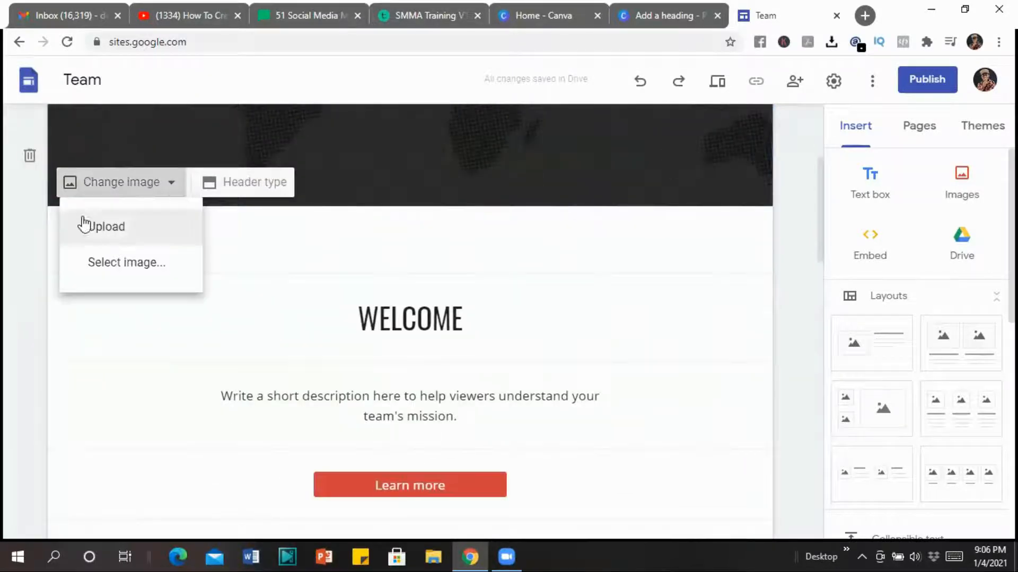
pyautogui.click(119, 234)
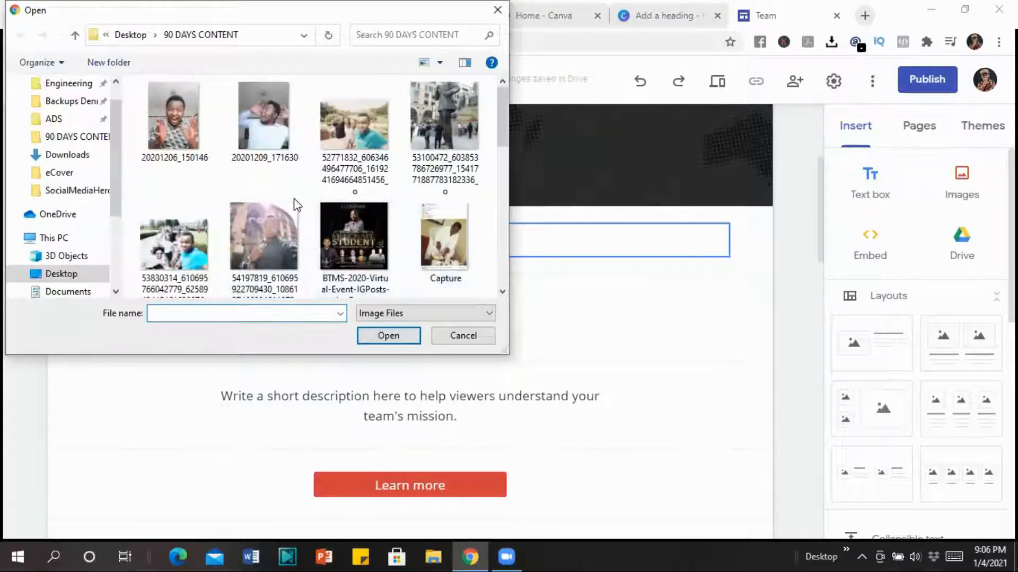
pyautogui.scroll(-10, 296, 204)
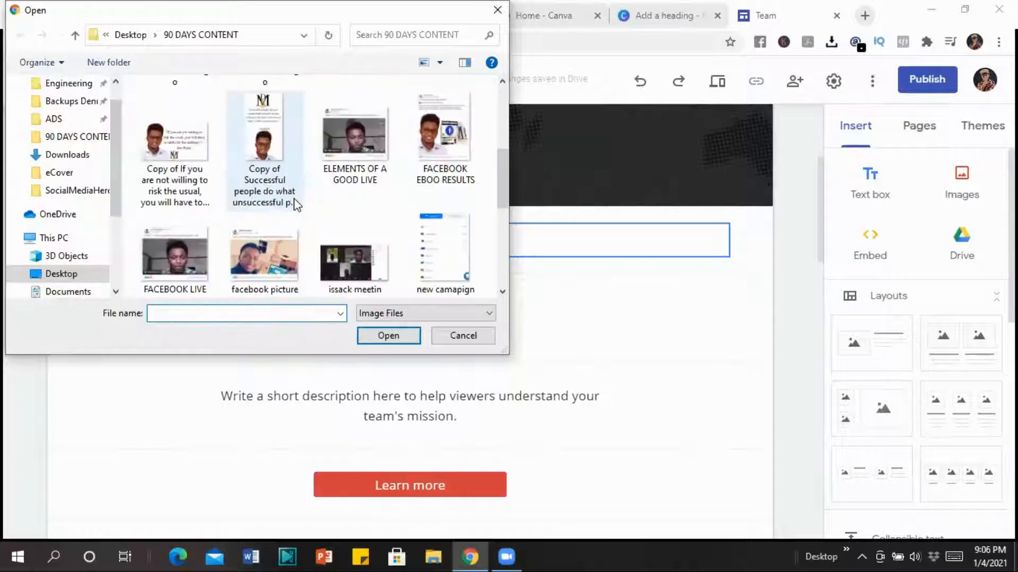
pyautogui.scroll(10, 294, 198)
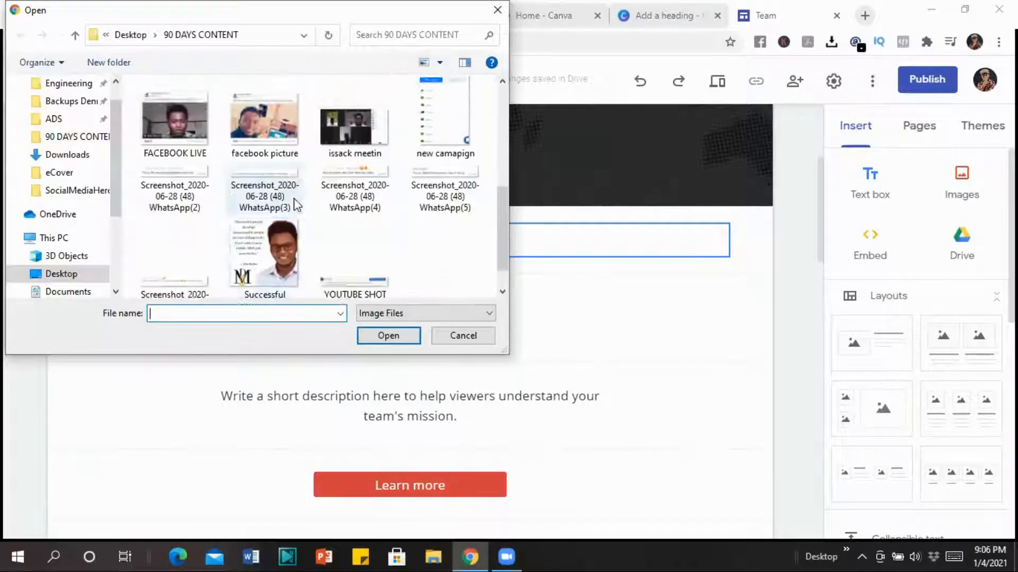
pyautogui.click(497, 10)
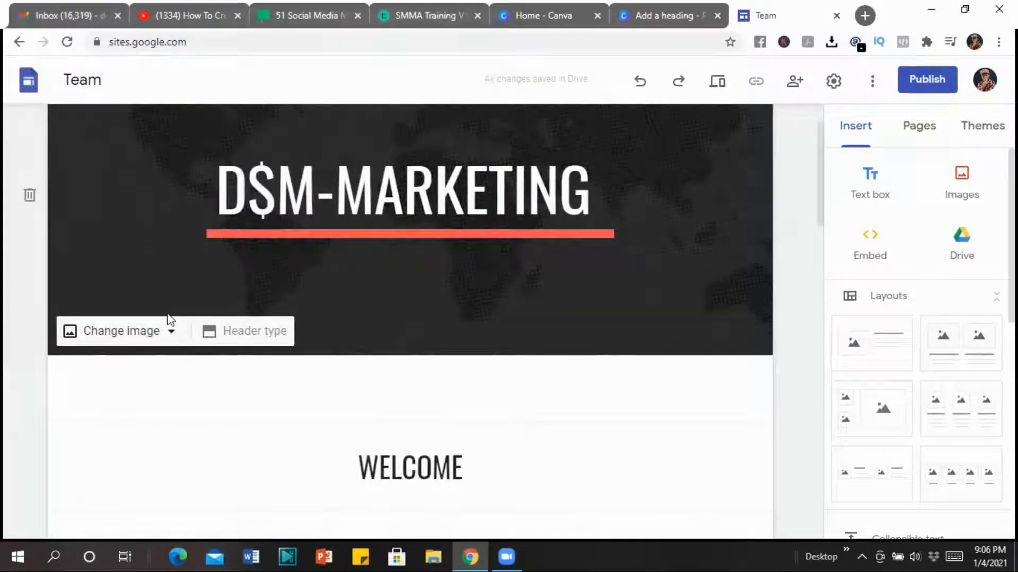
# Change the header's background to the gallery photo of a laptop, coffee cup and notebook on a wooden desk.
pyautogui.click(168, 333)
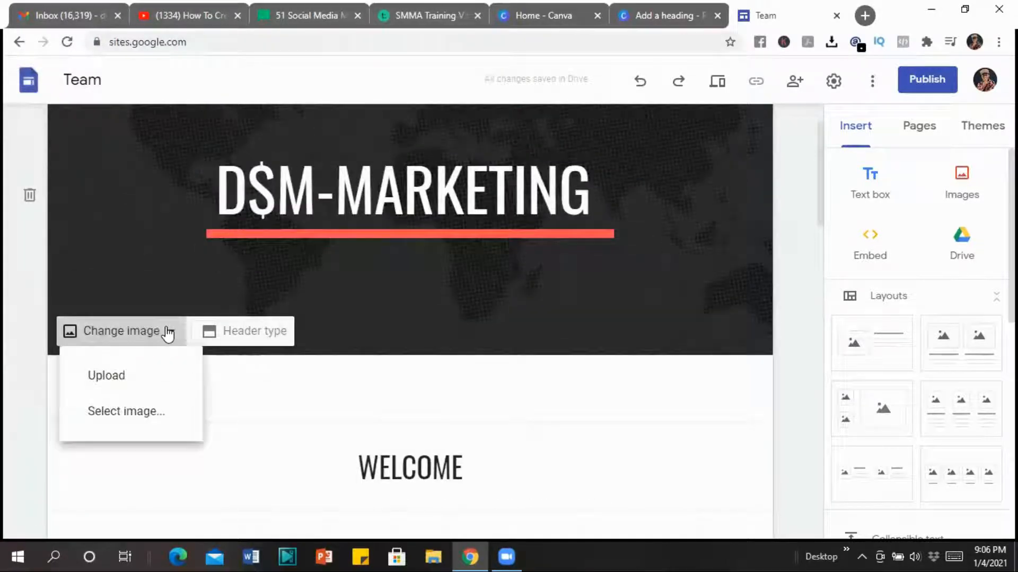
pyautogui.click(147, 417)
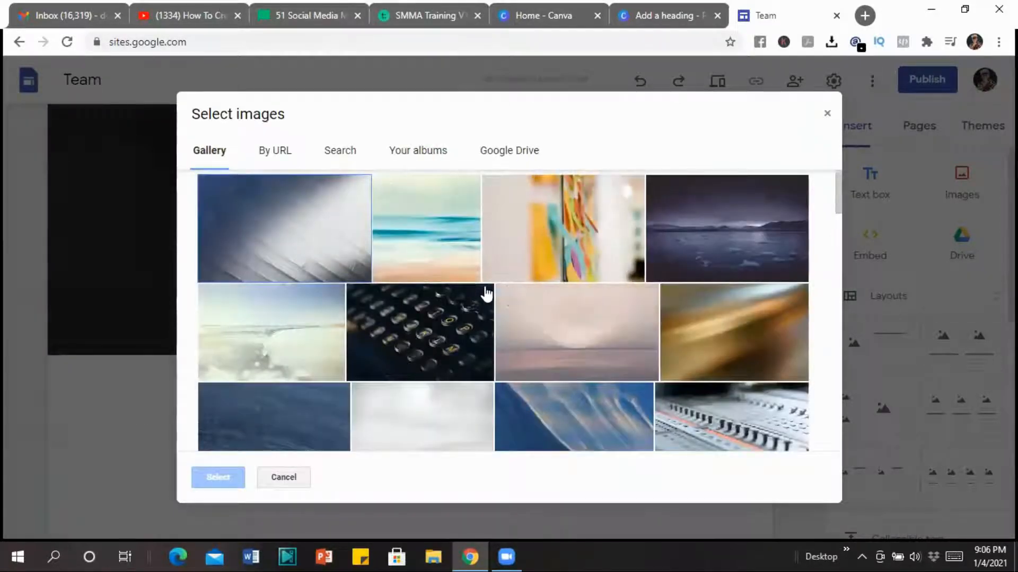
pyautogui.scroll(-5, 496, 292)
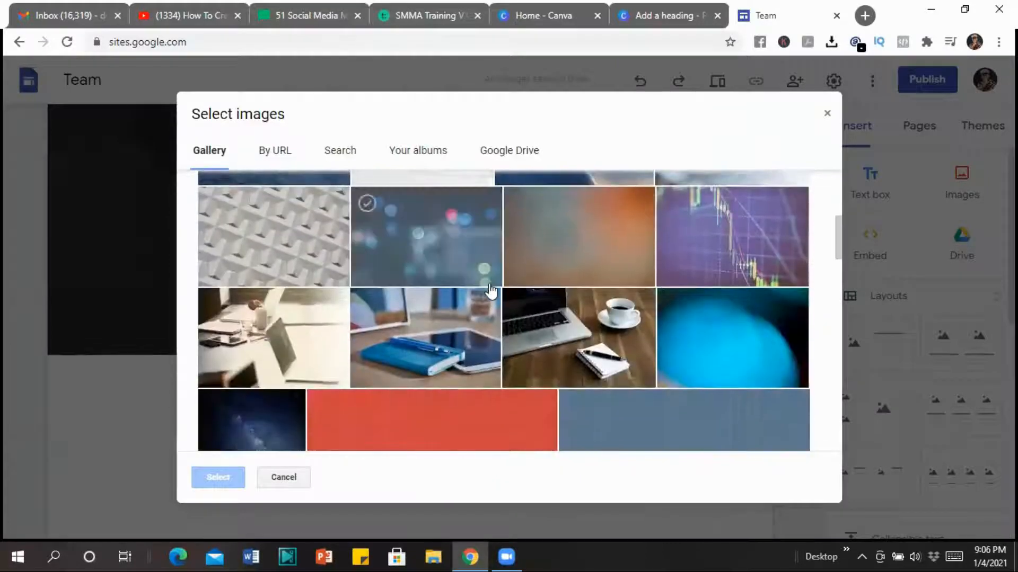
pyautogui.scroll(-3, 491, 291)
pyautogui.scroll(-2, 491, 290)
pyautogui.scroll(4, 492, 289)
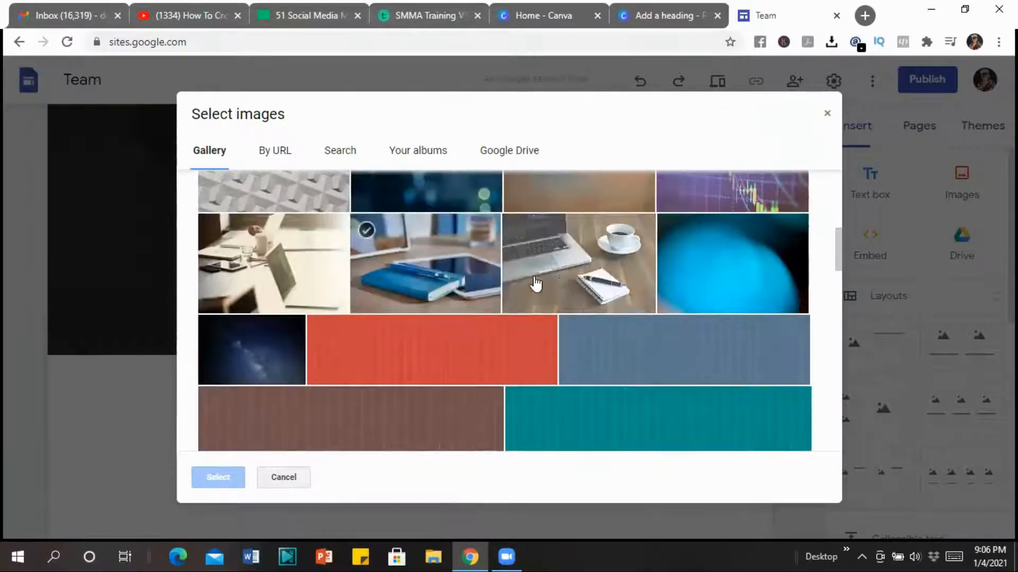
pyautogui.click(565, 271)
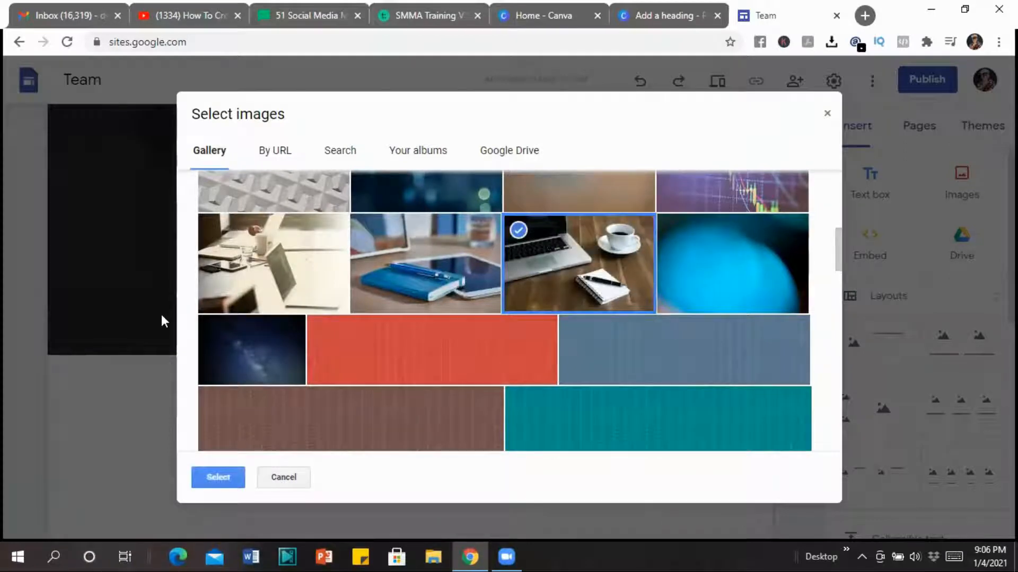
pyautogui.click(218, 479)
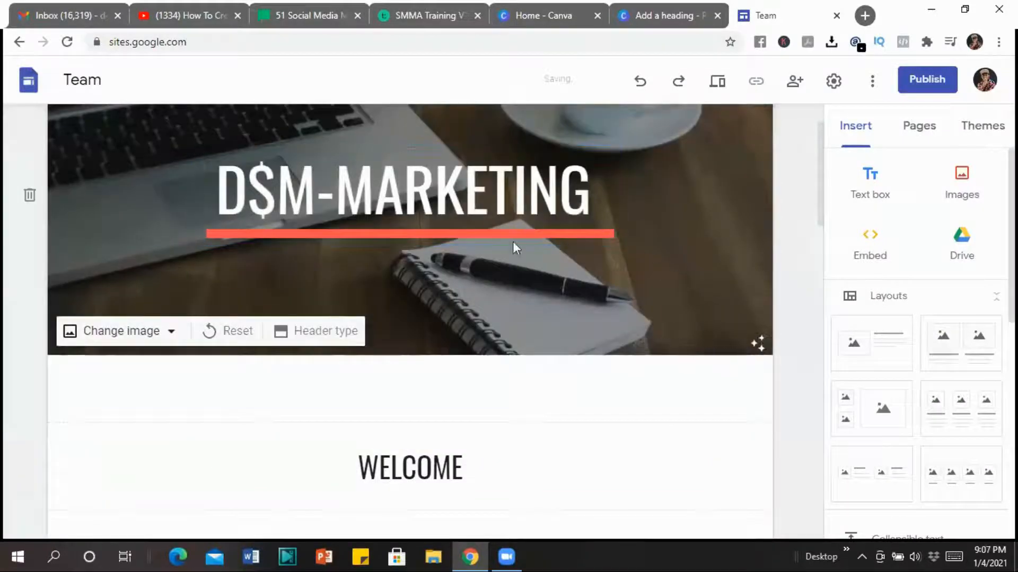
# Examine the header with its new background and the Welcome section's editable description text.
pyautogui.scroll(1, 630, 241)
pyautogui.scroll(-3, 620, 249)
pyautogui.scroll(-3, 620, 249)
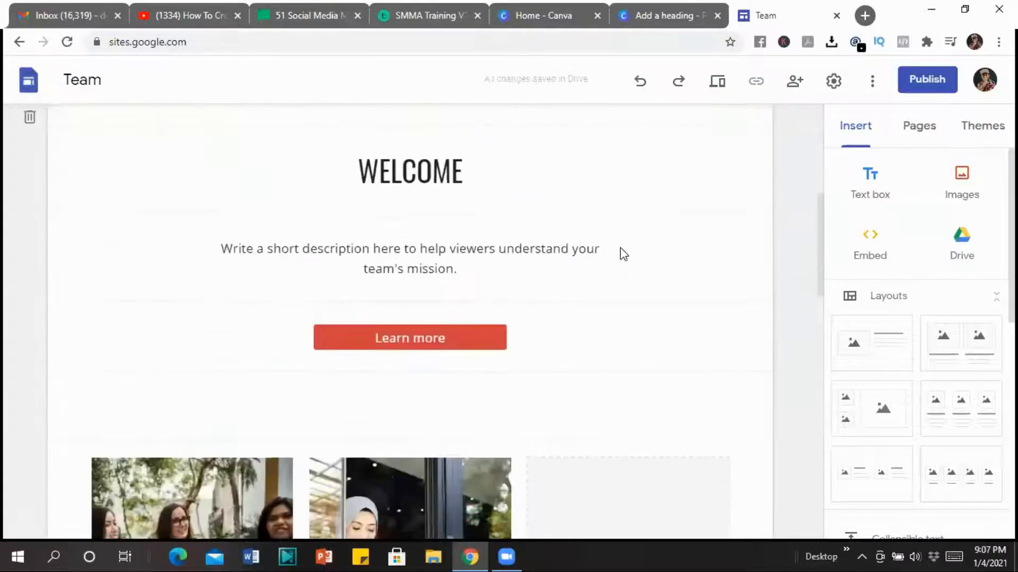
pyautogui.scroll(6, 620, 252)
pyautogui.click(552, 269)
pyautogui.scroll(-5, 538, 281)
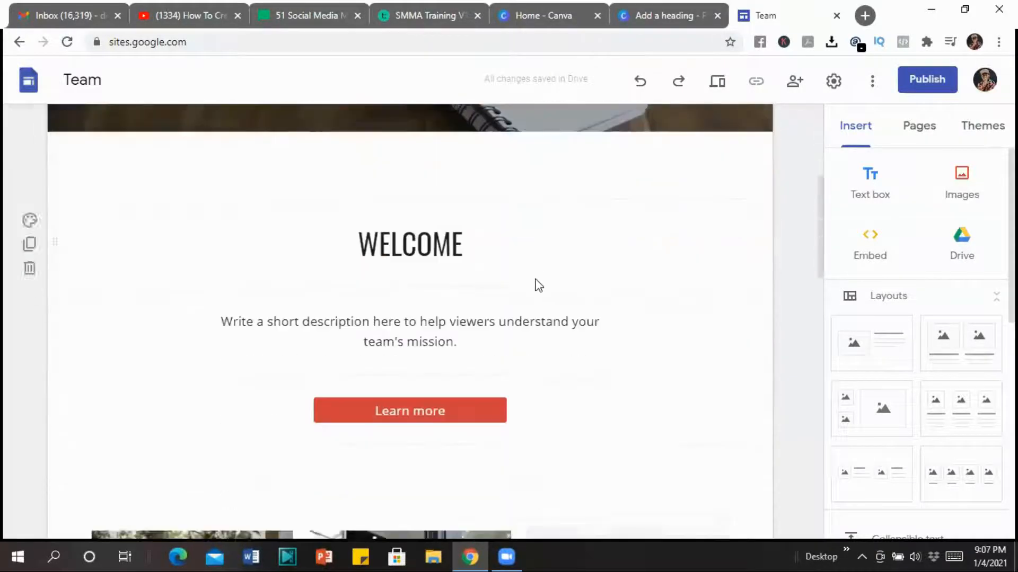
pyautogui.click(377, 182)
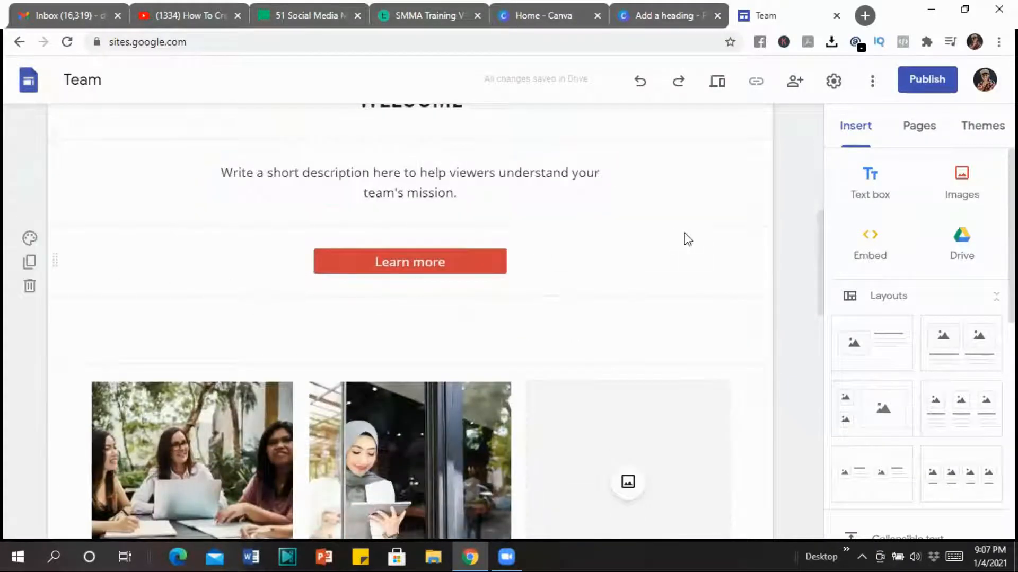
pyautogui.scroll(4, 591, 272)
pyautogui.scroll(-3, 591, 273)
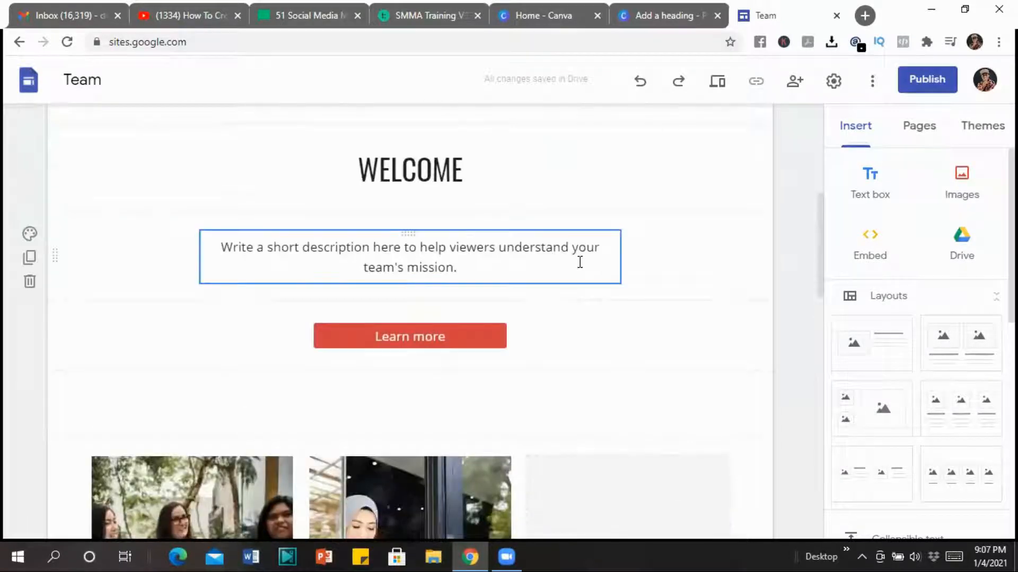
pyautogui.click(408, 245)
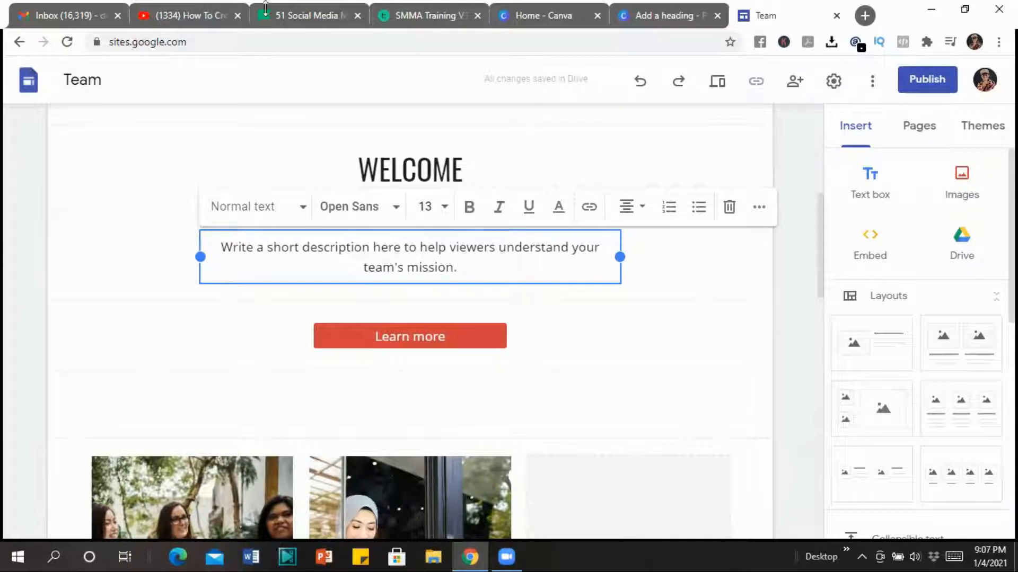
pyautogui.click(317, 104)
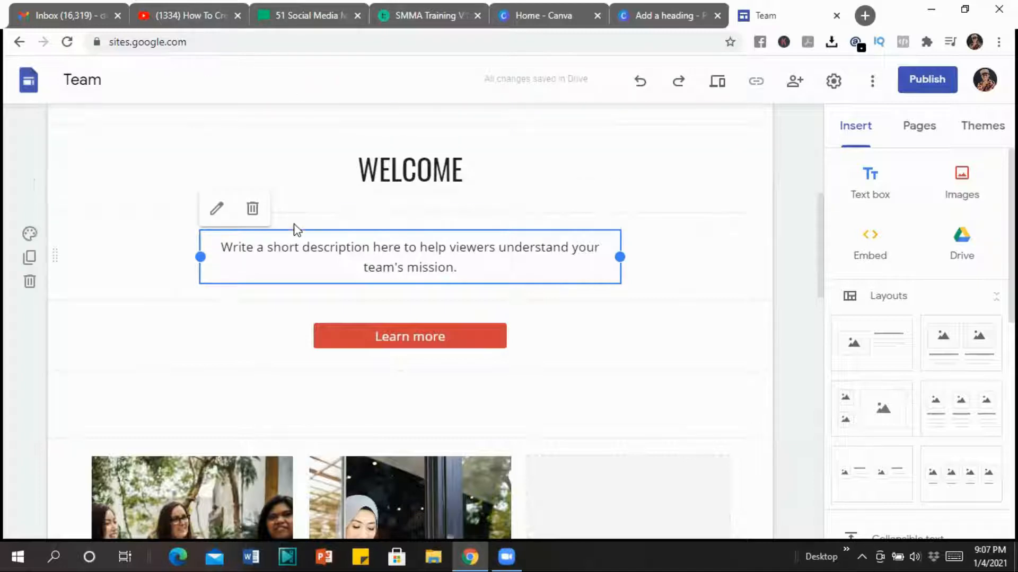
# Look over the remaining page sections, from the core values and team photo to the mailing list banner.
pyautogui.scroll(-8, 509, 288)
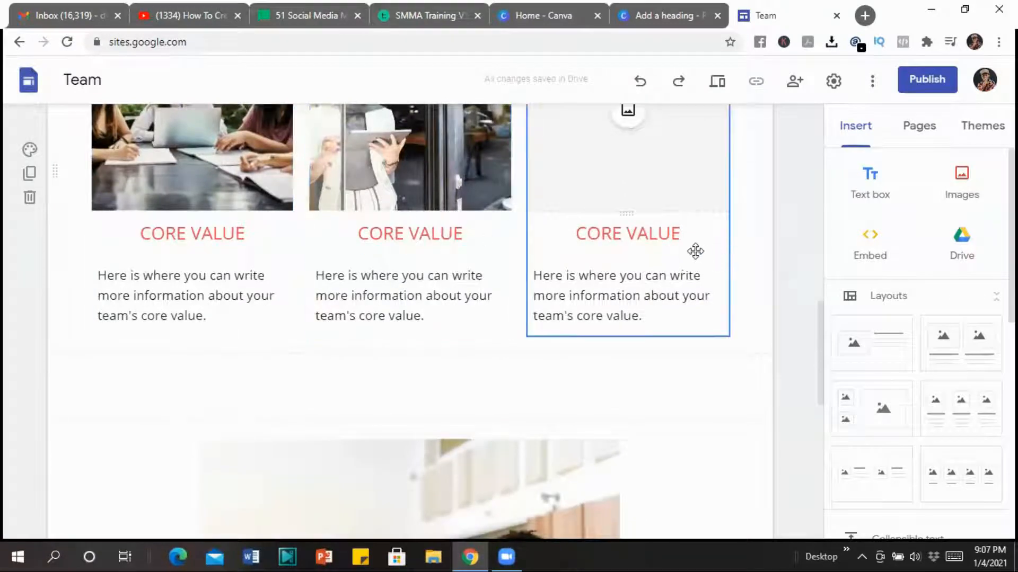
pyautogui.scroll(-8, 393, 229)
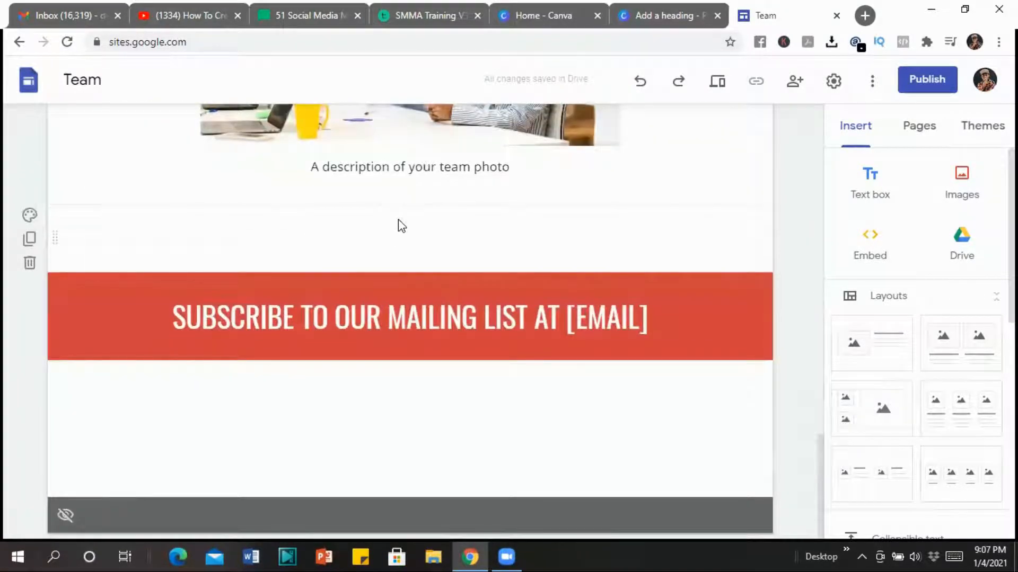
pyautogui.scroll(10, 397, 226)
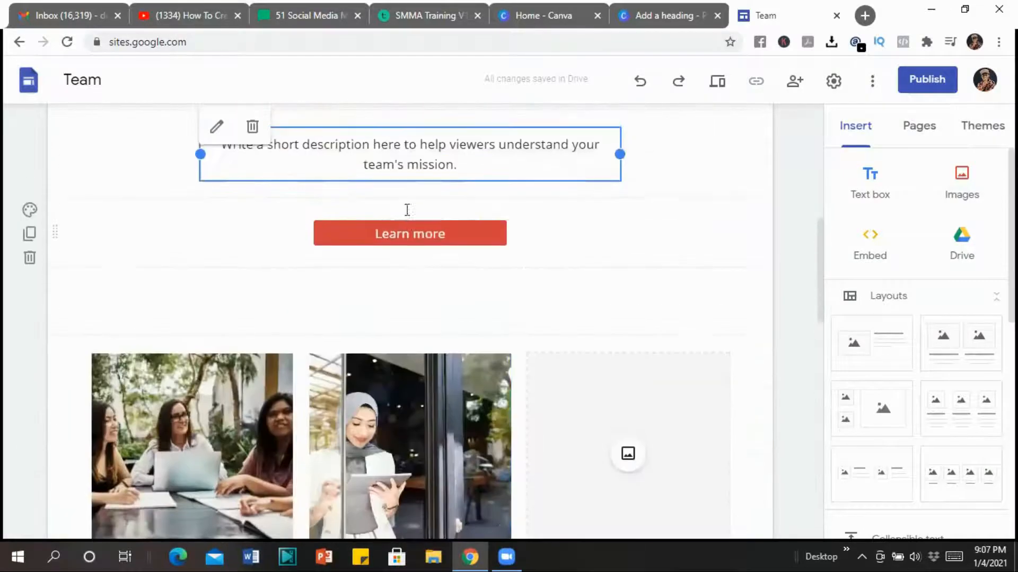
pyautogui.scroll(2, 392, 207)
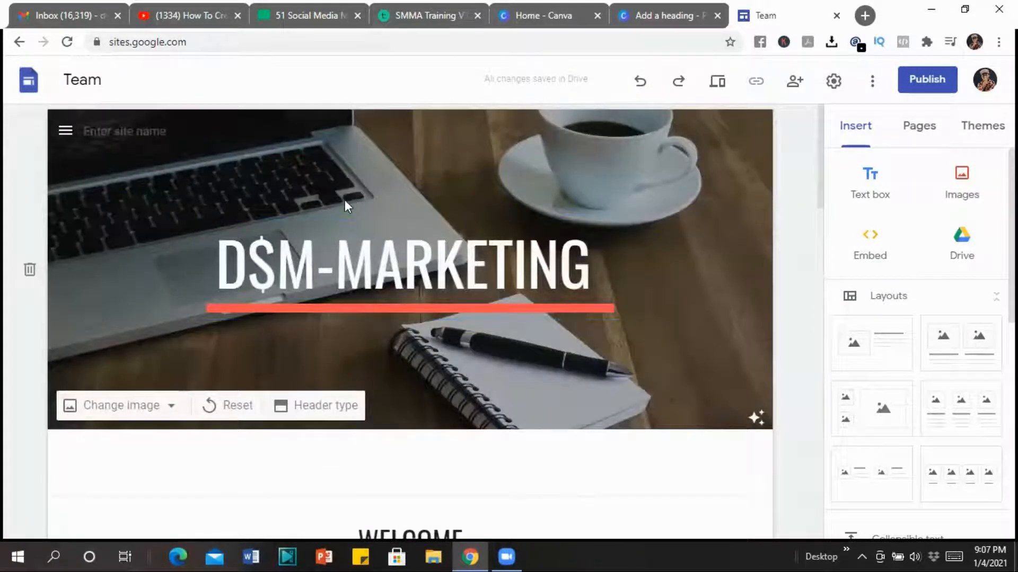
pyautogui.scroll(-10, 363, 187)
pyautogui.scroll(-4, 373, 190)
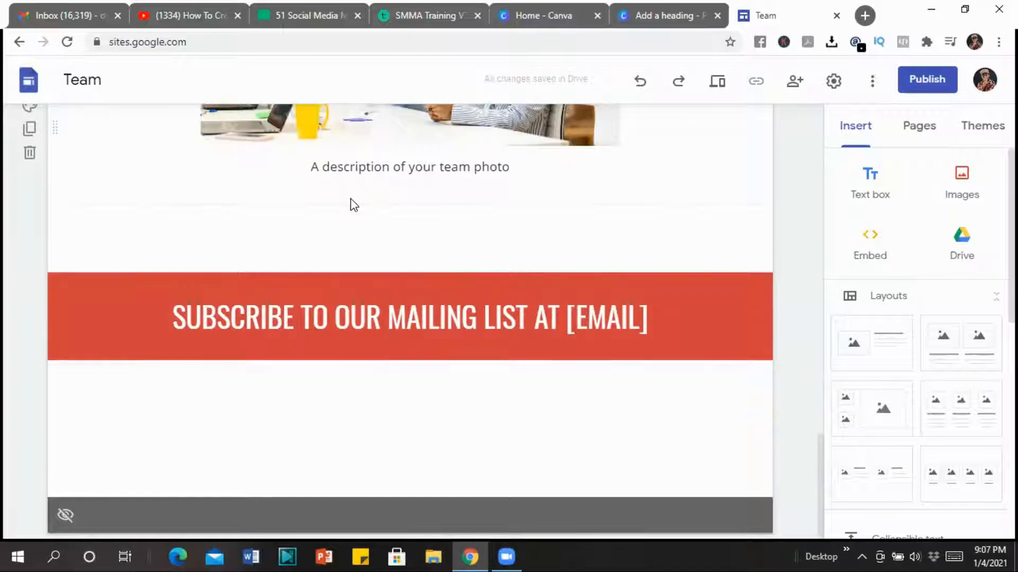
pyautogui.scroll(2, 354, 205)
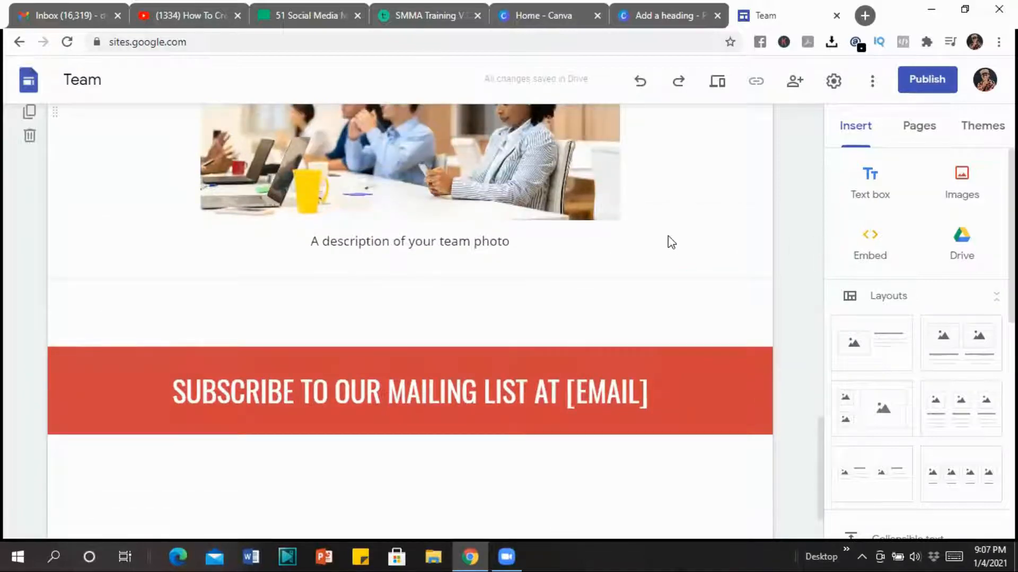
# Look back over the page, from the header and Welcome section down to the mailing list banner.
pyautogui.scroll(20, 660, 238)
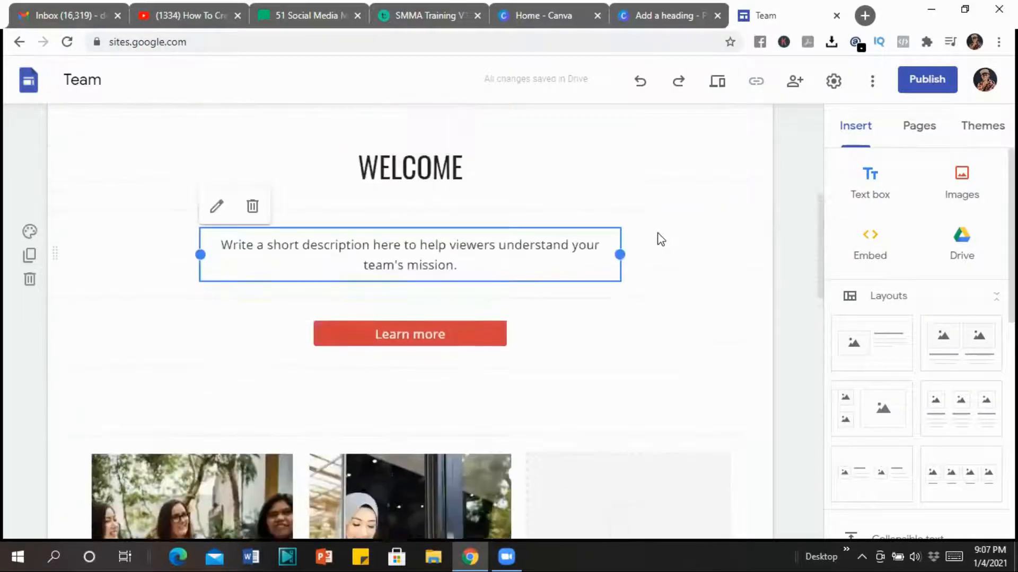
pyautogui.scroll(5, 661, 239)
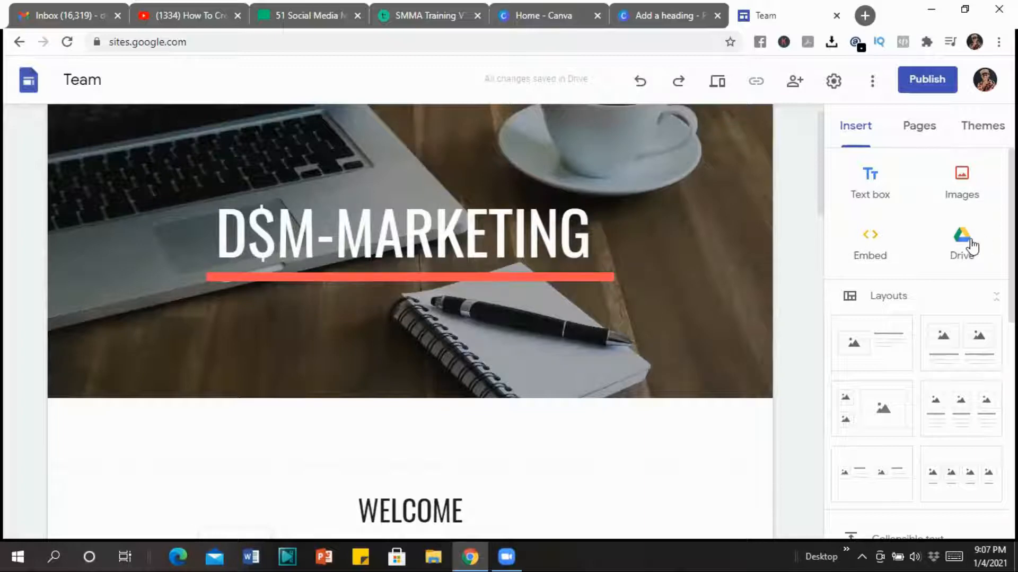
pyautogui.scroll(-3, 970, 245)
pyautogui.scroll(3, 970, 246)
pyautogui.scroll(-9, 538, 265)
pyautogui.scroll(3, 538, 262)
pyautogui.scroll(-10, 538, 266)
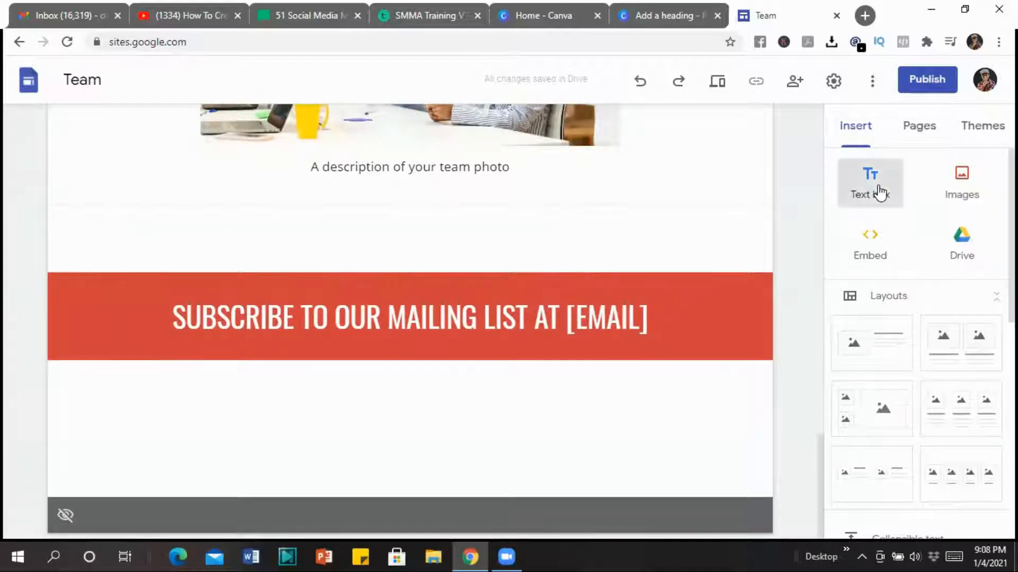
# Add a text box below the mailing list banner reading "WELCOME TO THE TEAM".
pyautogui.click(880, 192)
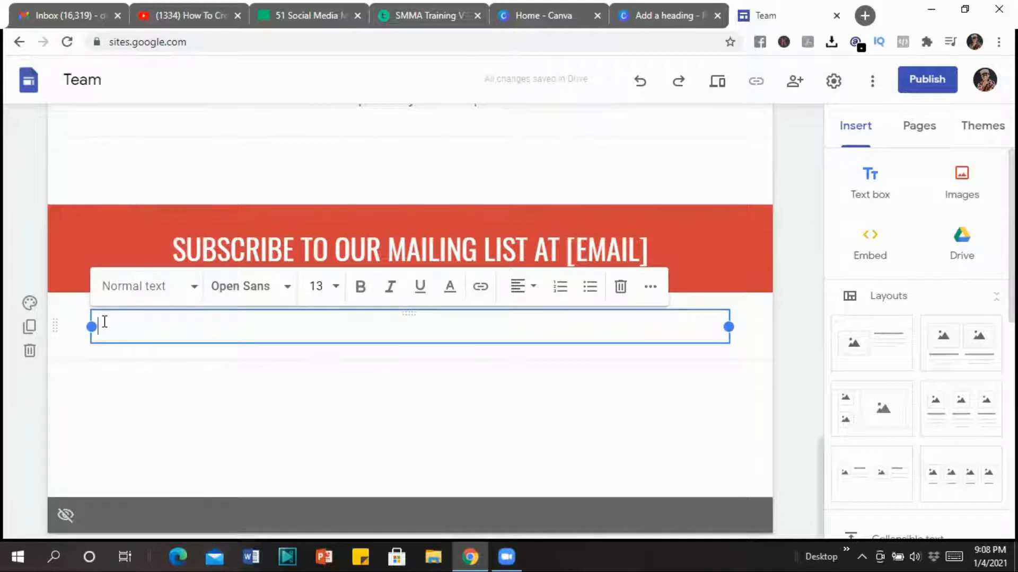
pyautogui.write('WELC')
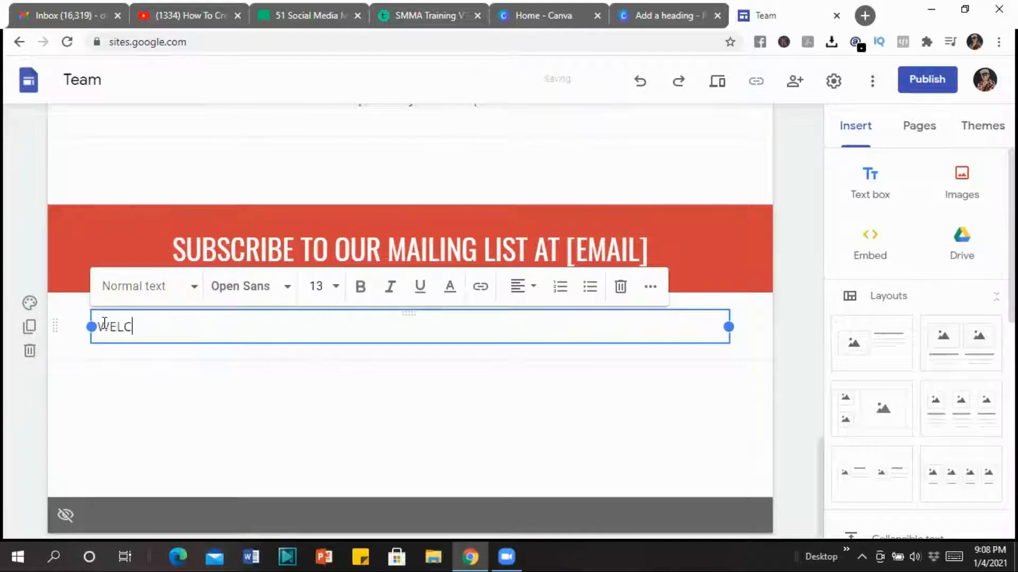
pyautogui.press('BackSpace')
pyautogui.press('BackSpace')
pyautogui.write('LCOME TO THE ')
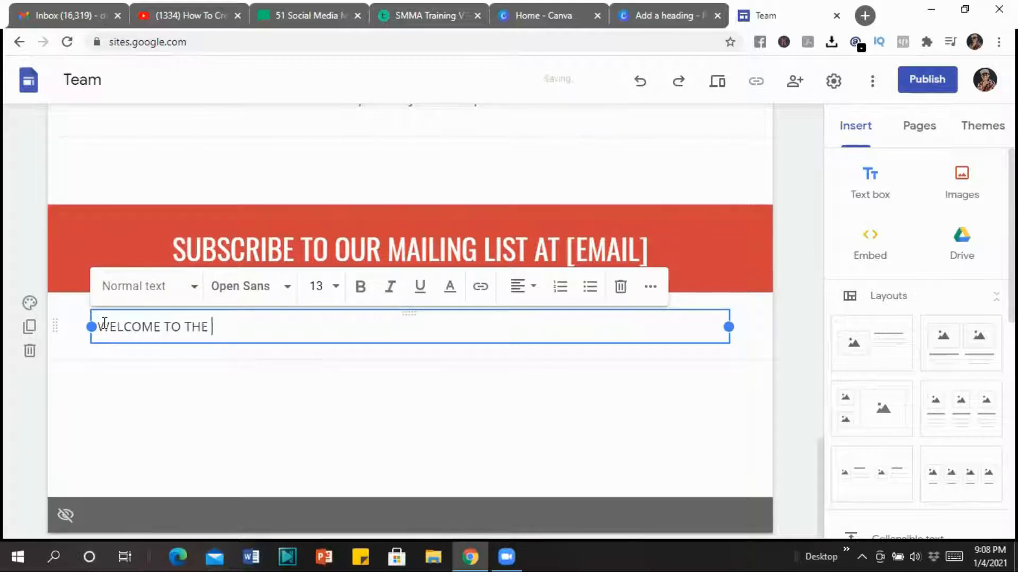
pyautogui.write('TEAM')
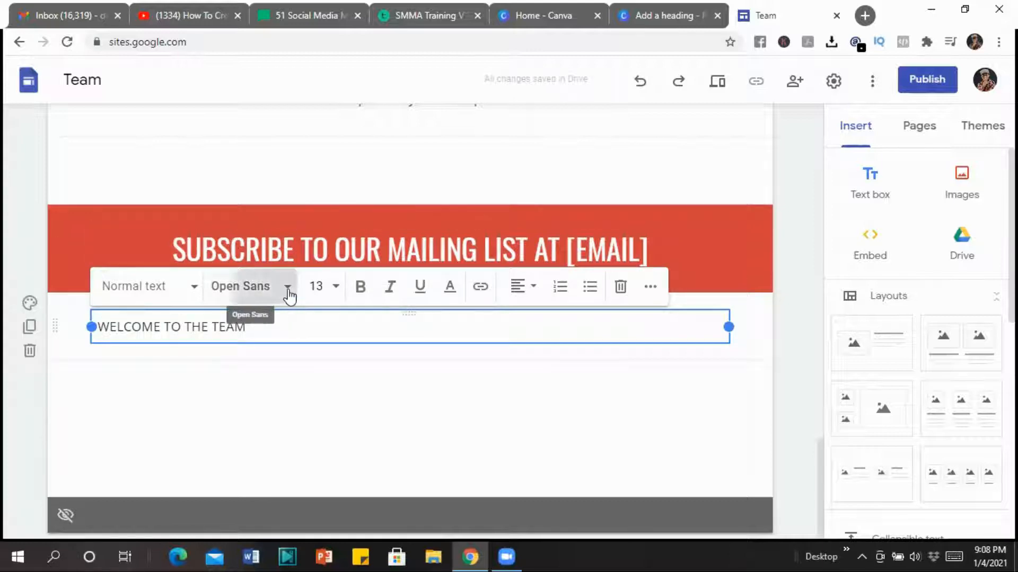
pyautogui.click(287, 295)
pyautogui.scroll(-4, 277, 398)
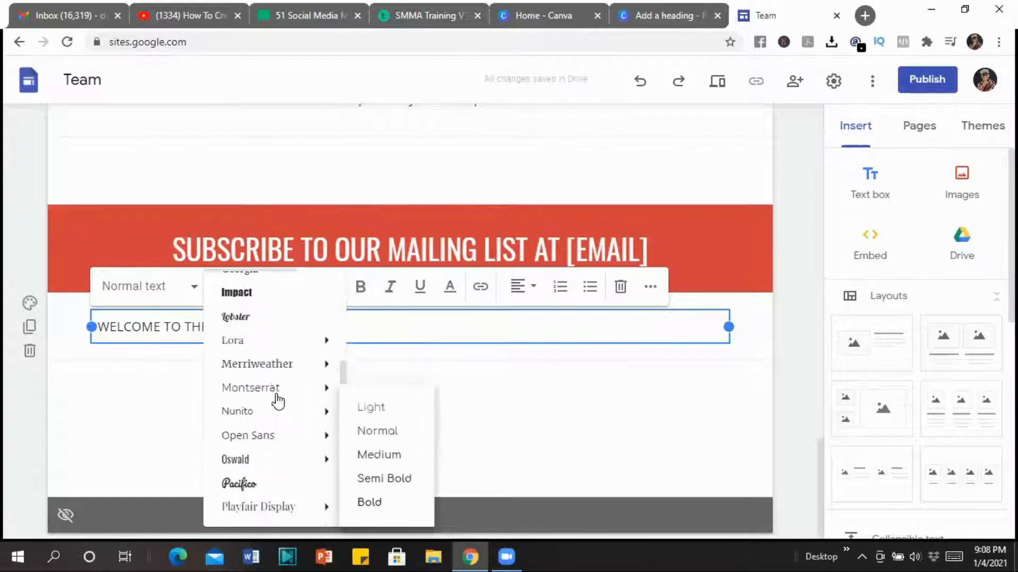
pyautogui.scroll(-3, 277, 401)
pyautogui.scroll(7, 277, 397)
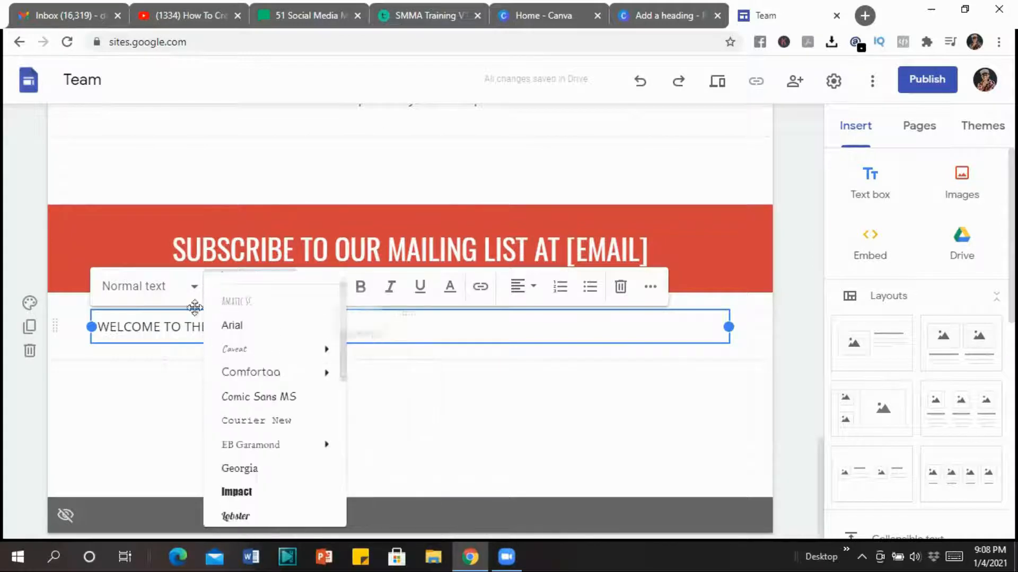
pyautogui.click(195, 291)
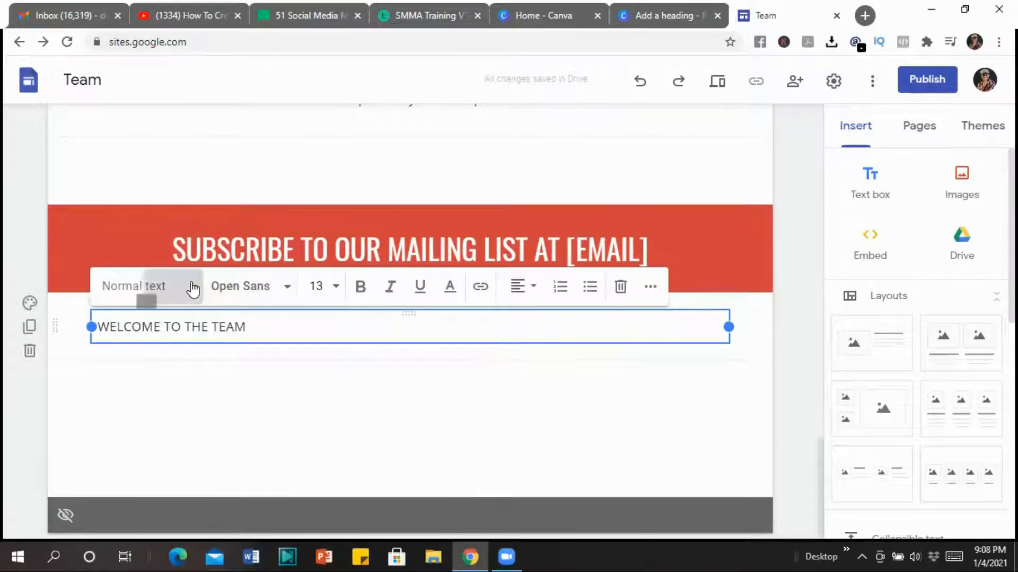
# Give the "WELCOME TO THE TEAM" text the Title style and center it.
pyautogui.click(194, 289)
pyautogui.click(134, 329)
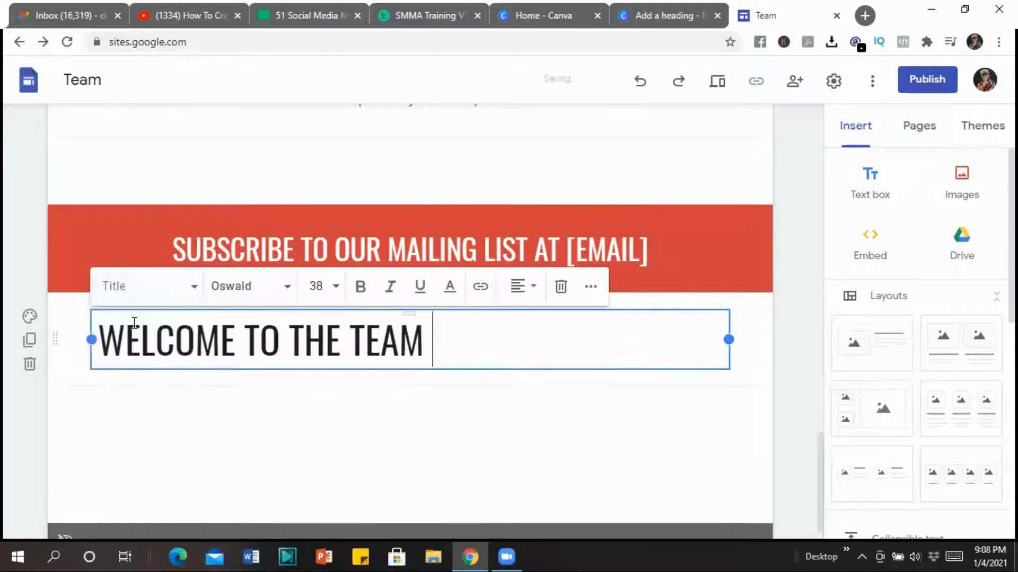
pyautogui.click(519, 286)
pyautogui.click(518, 328)
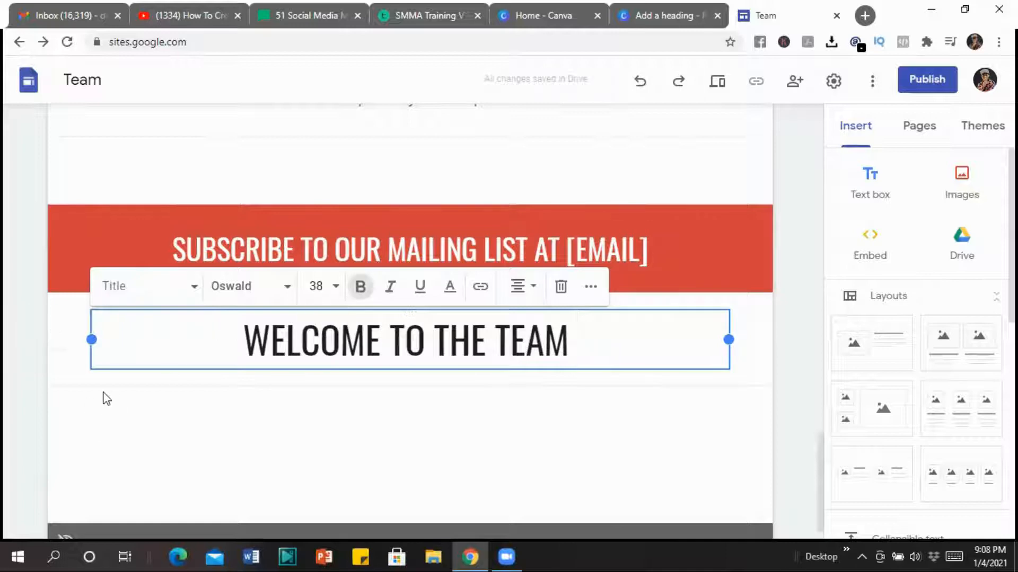
# Try to make the "WELCOME TO THE TEAM" title bold and italic.
pyautogui.click(360, 290)
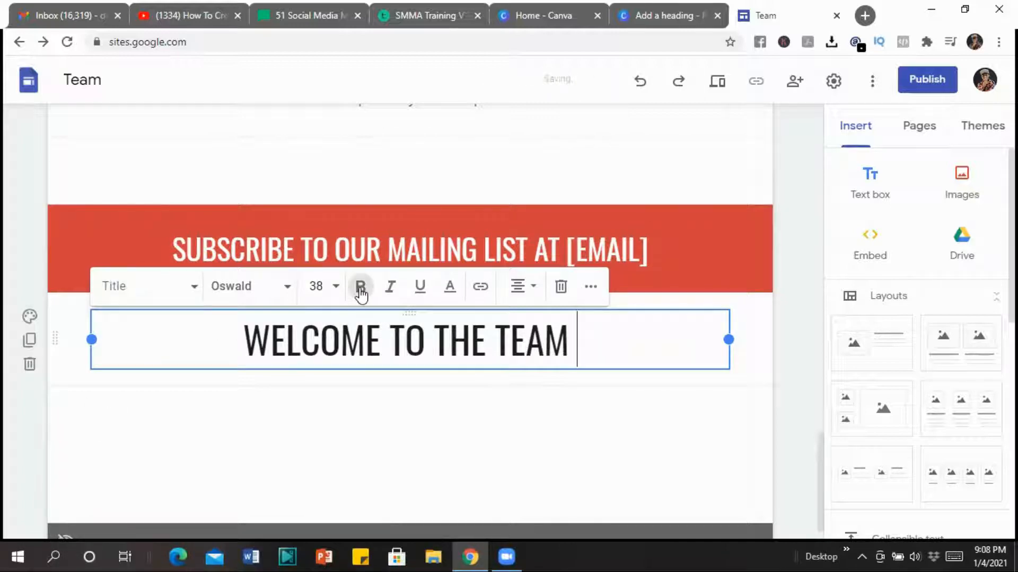
pyautogui.click(390, 287)
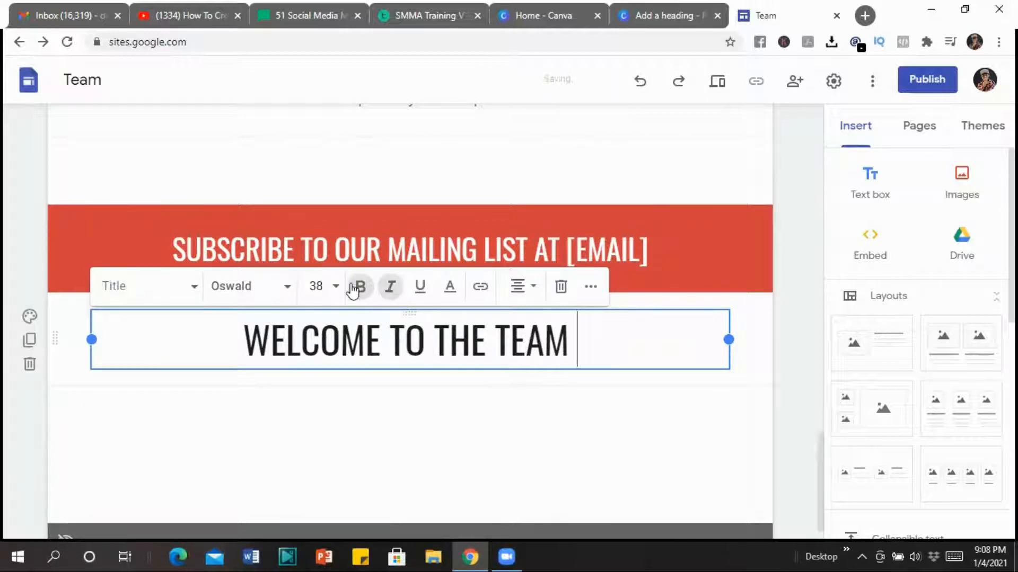
pyautogui.click(168, 341)
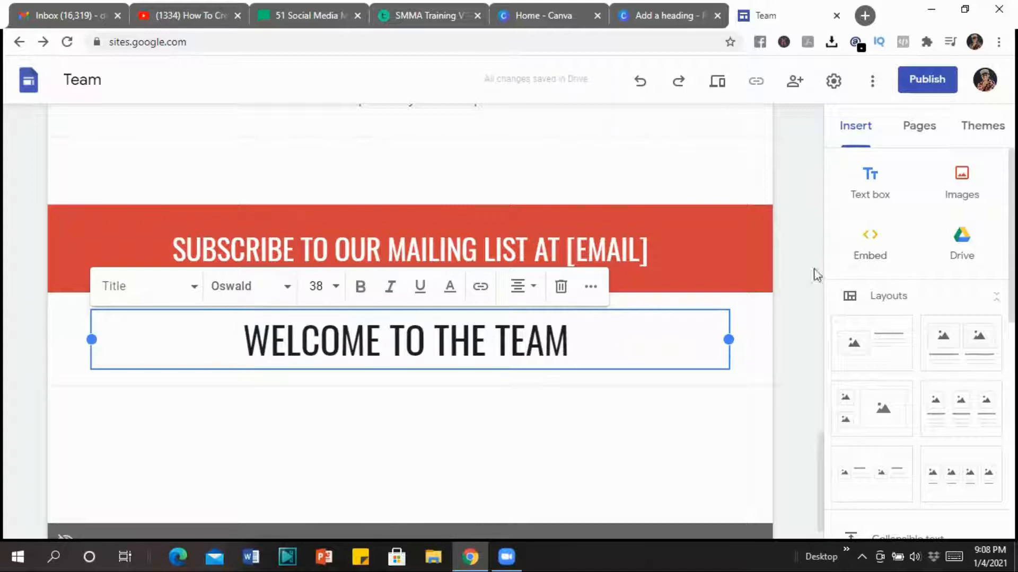
# Upload the image BTMS-2020-Virtual-Event-IGPosts-LesBrown from the 90 DAYS CONTENT folder below the "WELCOME TO THE TEAM" title.
pyautogui.scroll(2, 586, 298)
pyautogui.scroll(-3, 708, 230)
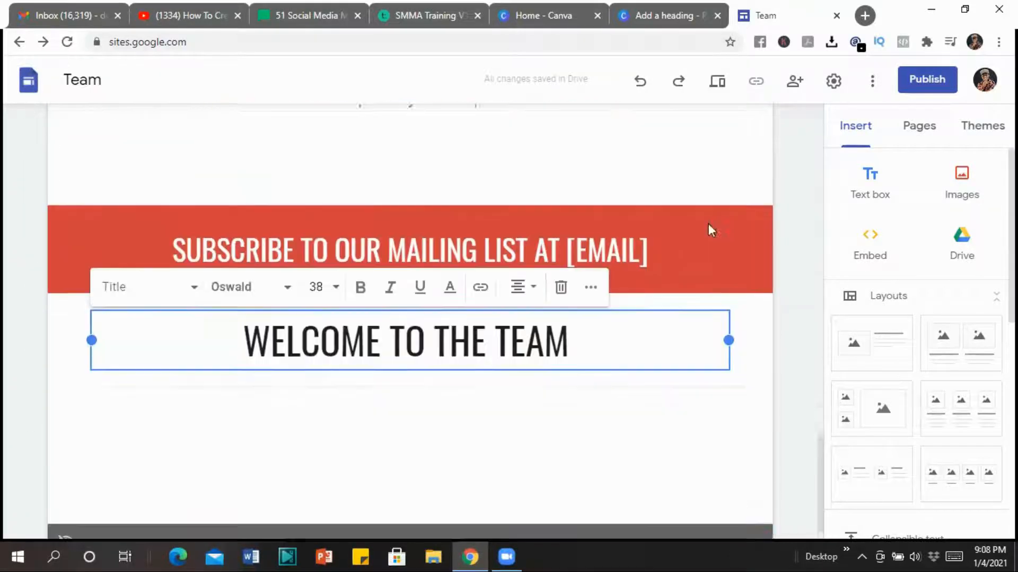
pyautogui.click(968, 194)
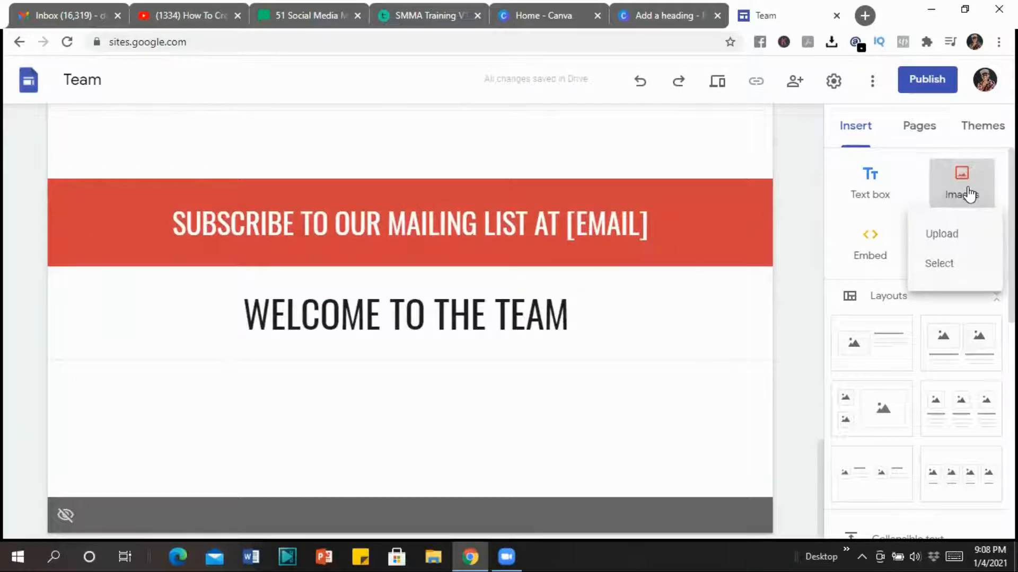
pyautogui.click(944, 235)
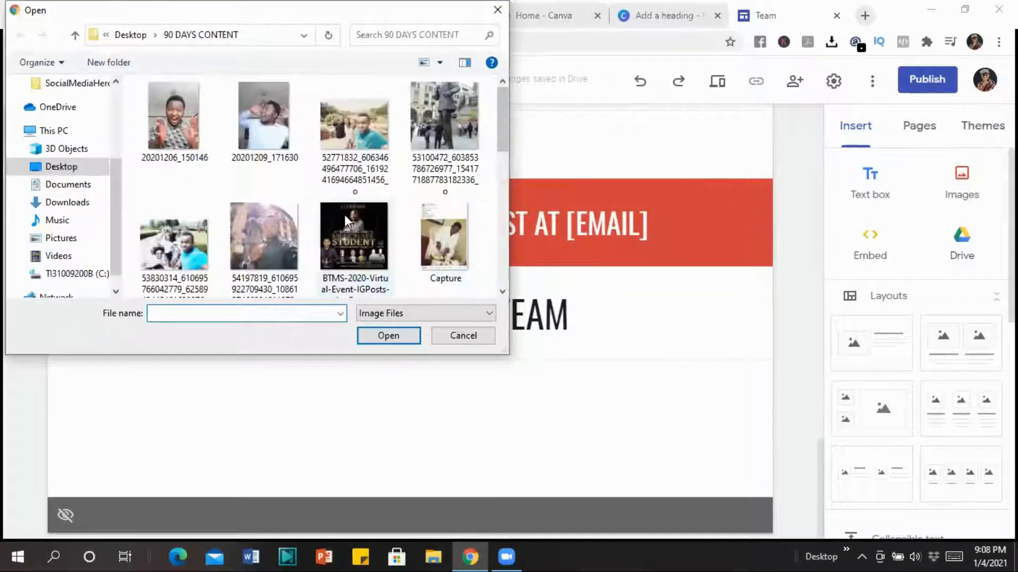
pyautogui.scroll(-1, 389, 216)
pyautogui.scroll(-5, 389, 216)
pyautogui.scroll(6, 388, 216)
pyautogui.click(378, 272)
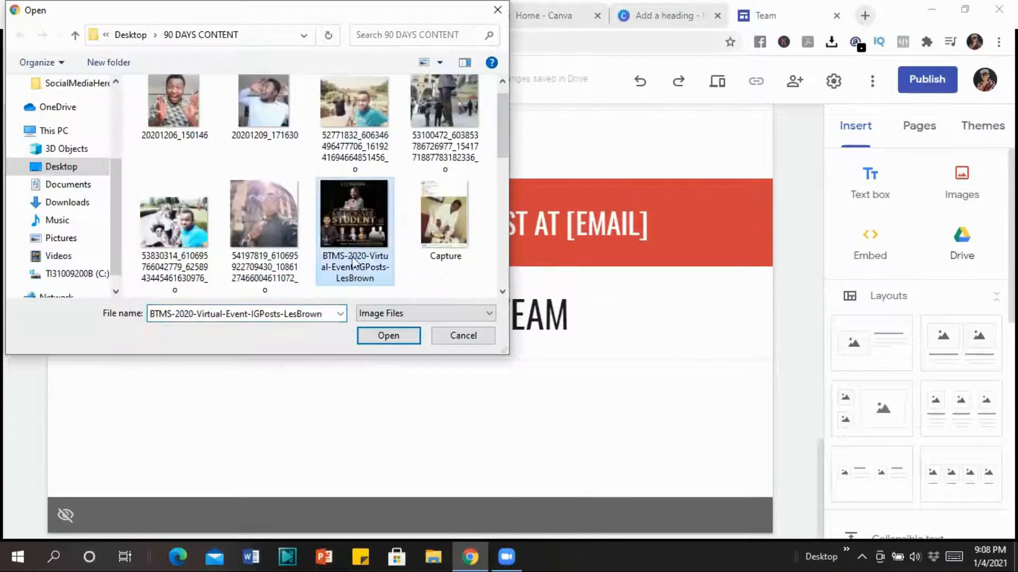
pyautogui.click(388, 336)
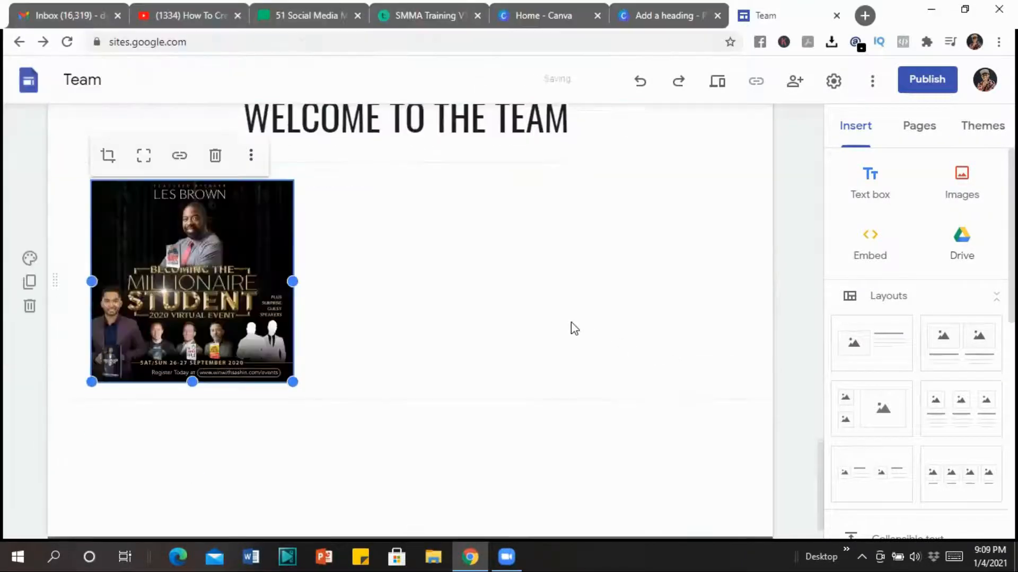
# Insert the layout with one media placeholder beside a heading and text below the uploaded event image.
pyautogui.scroll(3, 268, 261)
pyautogui.scroll(-3, 275, 263)
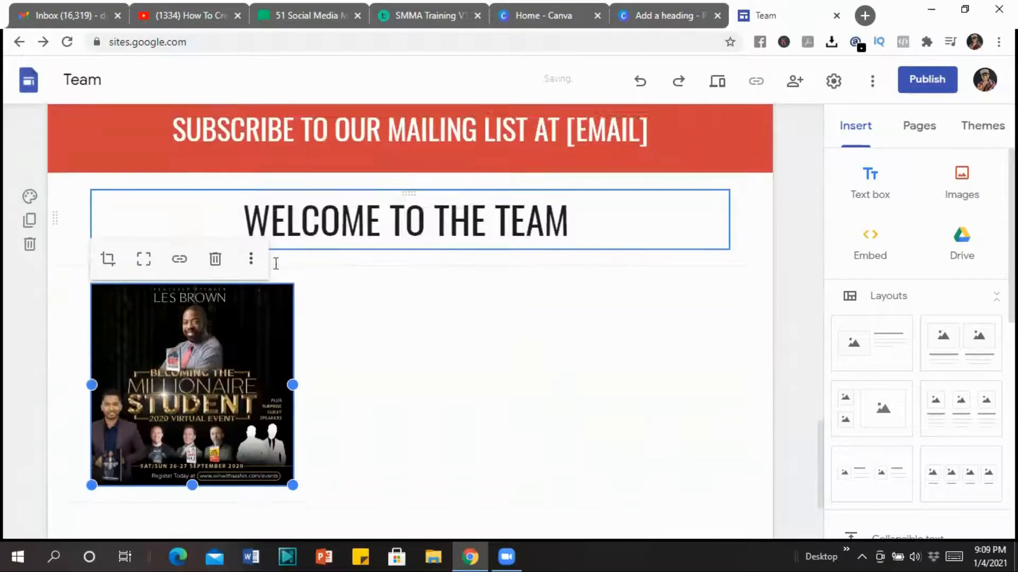
pyautogui.scroll(-1, 275, 264)
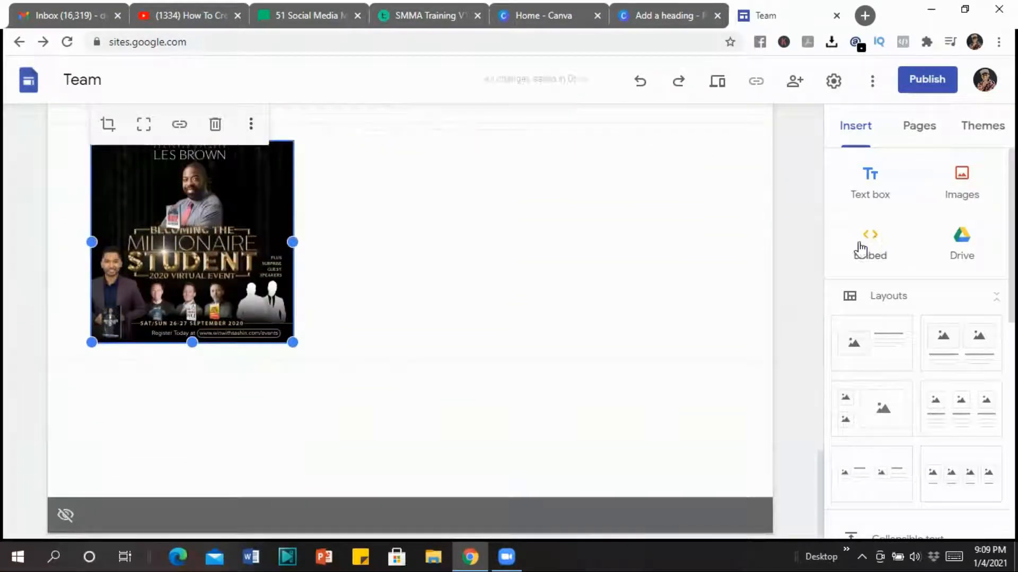
pyautogui.scroll(-3, 898, 252)
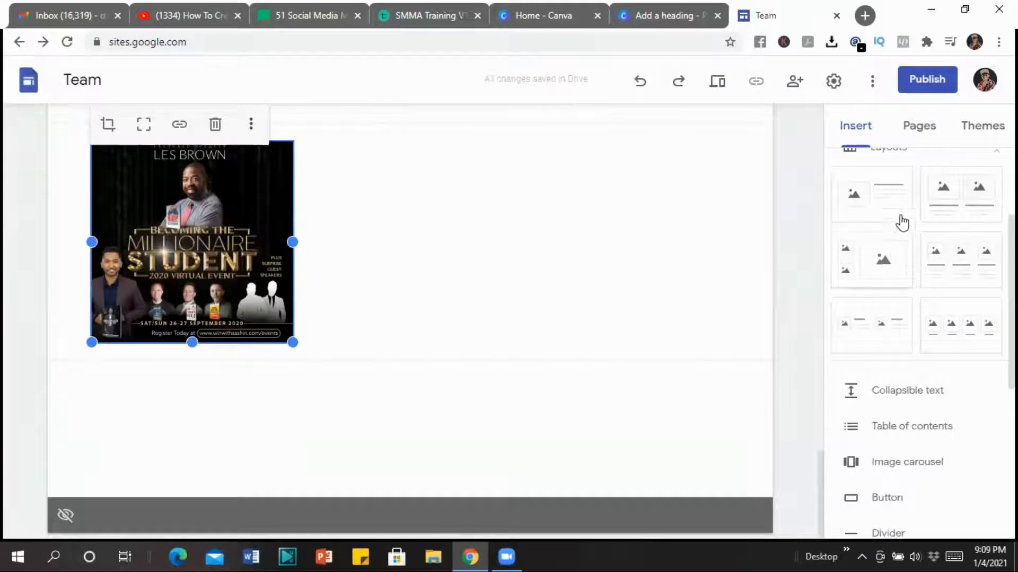
pyautogui.scroll(2, 865, 218)
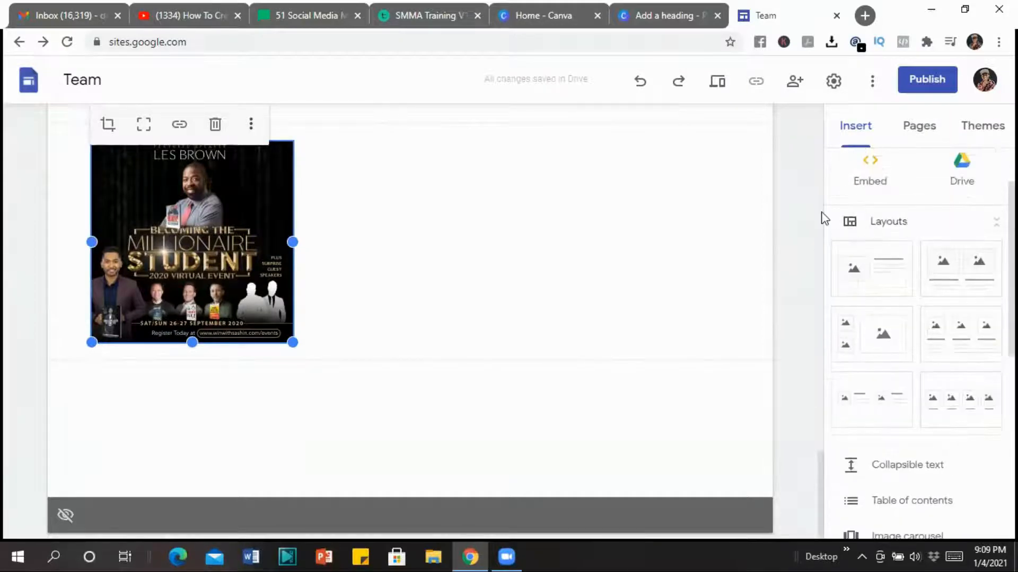
pyautogui.click(884, 281)
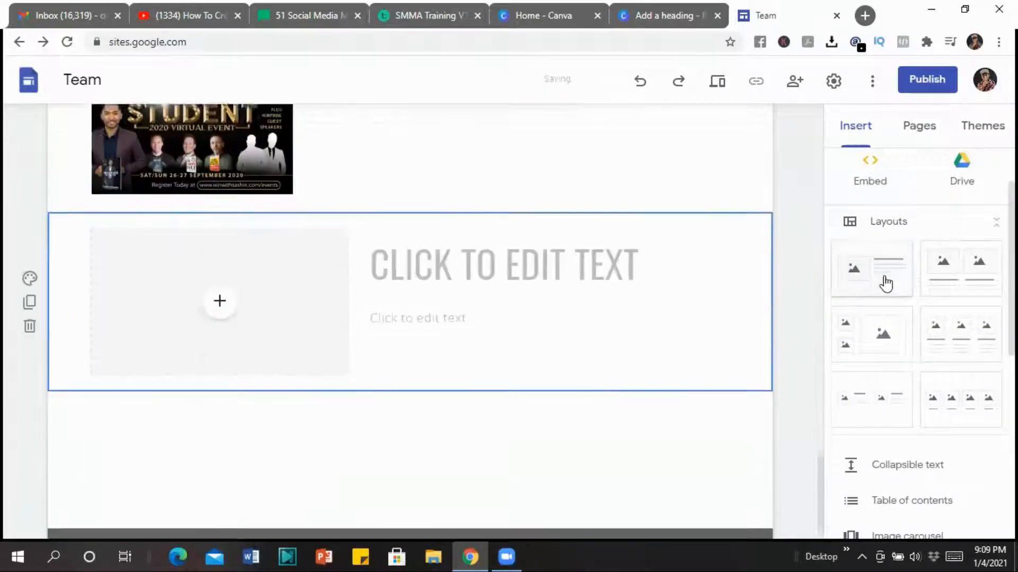
# Try to fill the layout's placeholder with the uploaded YouTube video "How To Create a FREE LANDING PAGE in 2021 (VERY PROFESSIONAL)".
pyautogui.click(221, 281)
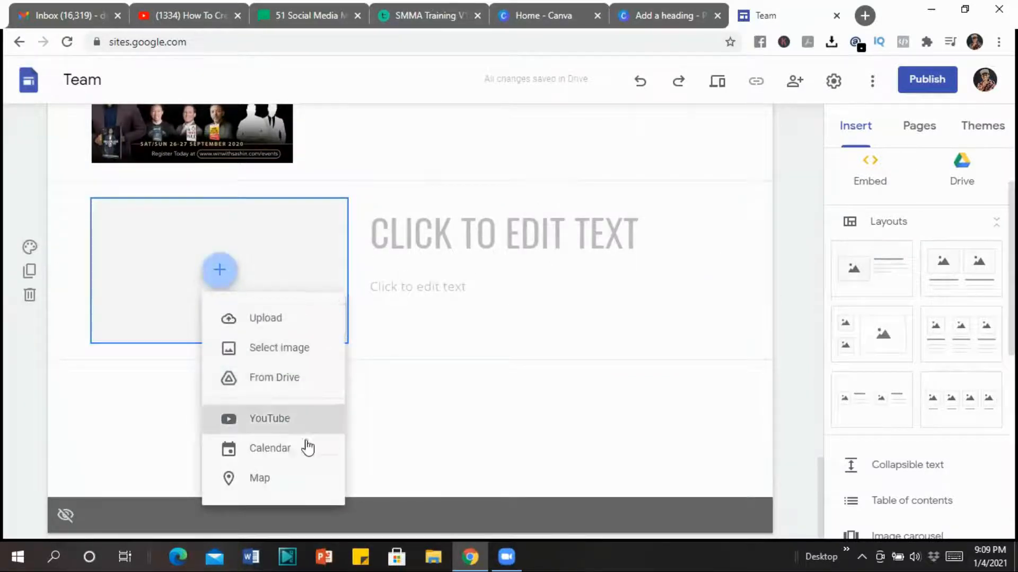
pyautogui.click(326, 404)
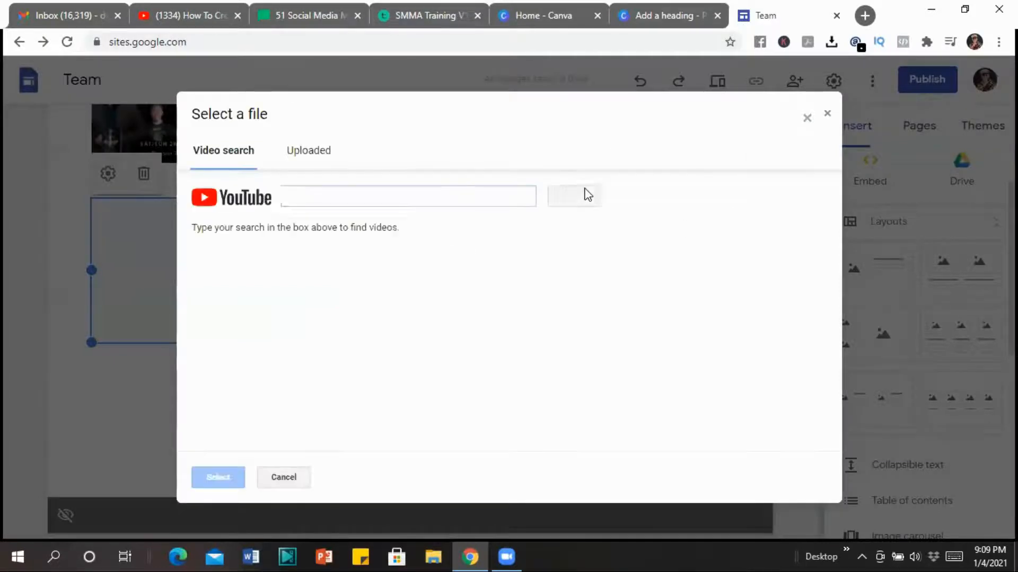
pyautogui.click(308, 151)
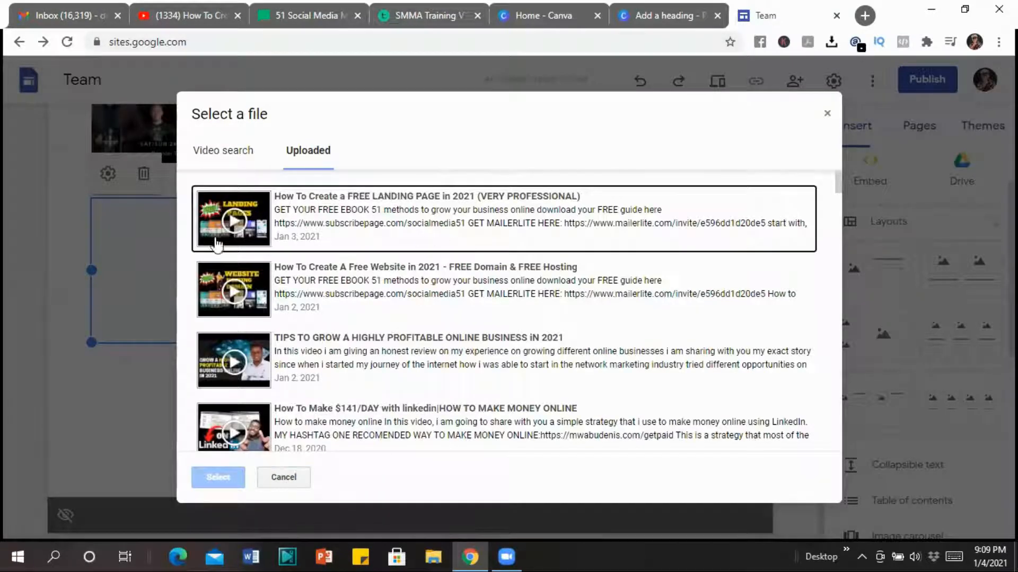
pyautogui.click(250, 225)
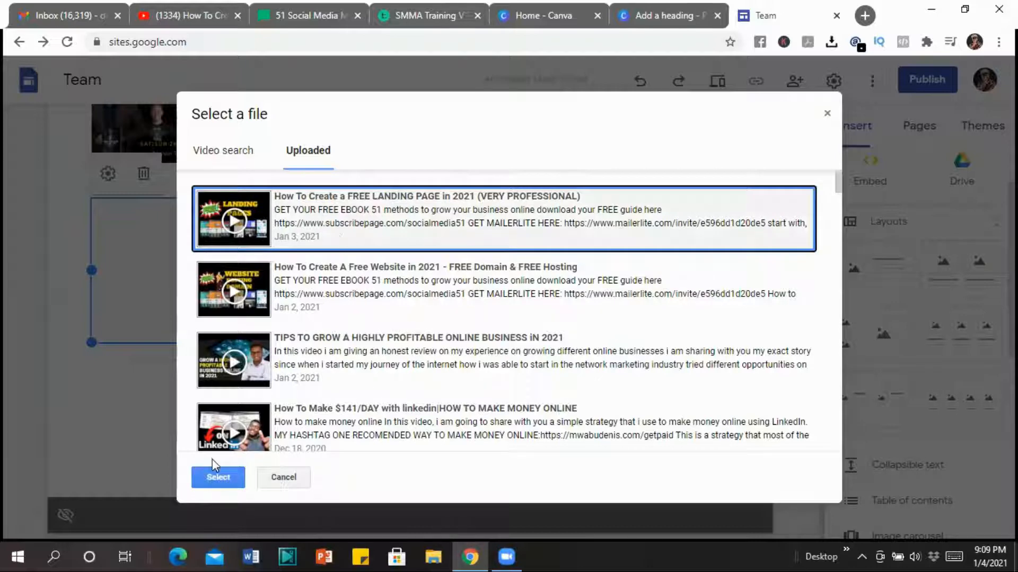
pyautogui.click(216, 479)
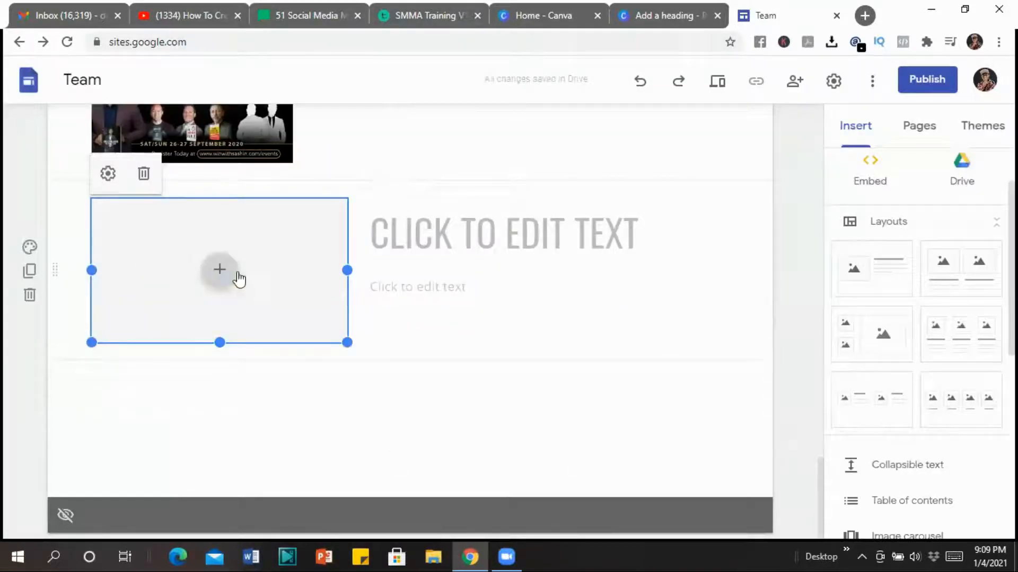
pyautogui.scroll(2, 413, 275)
pyautogui.scroll(-2, 414, 278)
pyautogui.click(219, 270)
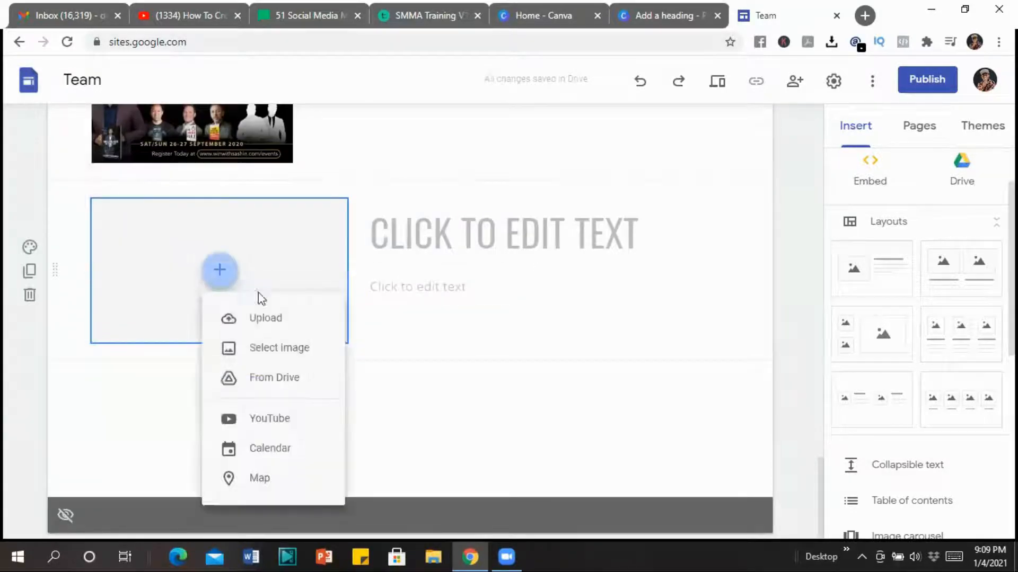
pyautogui.click(276, 319)
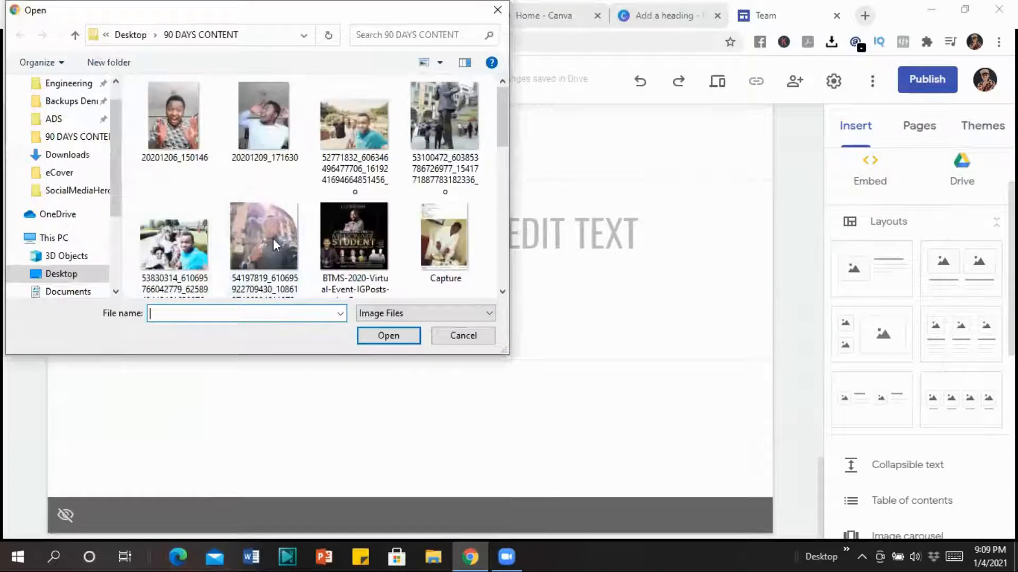
pyautogui.scroll(-5, 259, 243)
pyautogui.scroll(3, 278, 244)
pyautogui.click(497, 10)
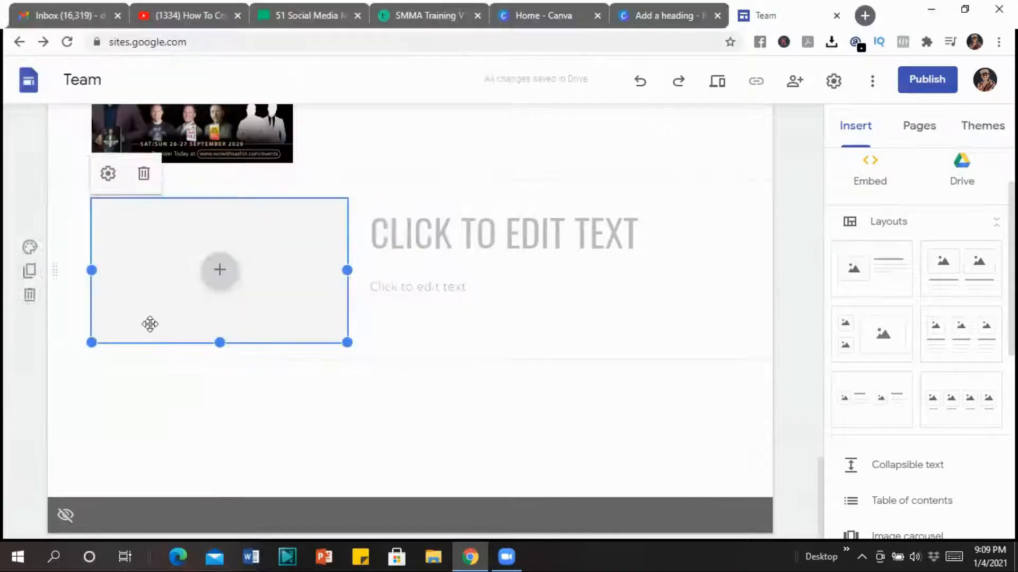
# Fill the layout's placeholder with the uploaded YouTube video "How To Create a FREE LANDING PAGE in 2021 (VERY PROFESSIONAL)" and enlarge the video.
pyautogui.click(225, 276)
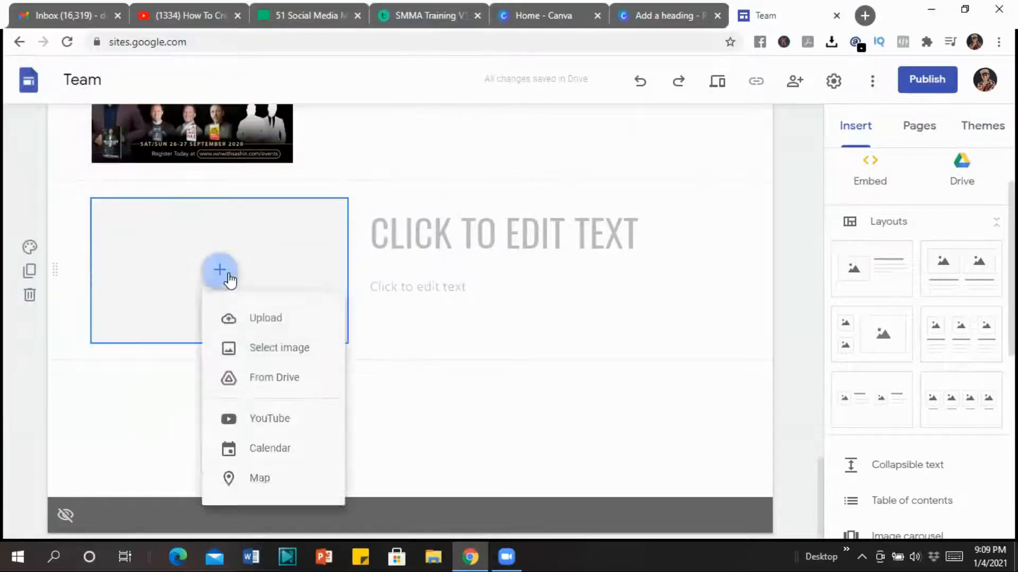
pyautogui.click(264, 428)
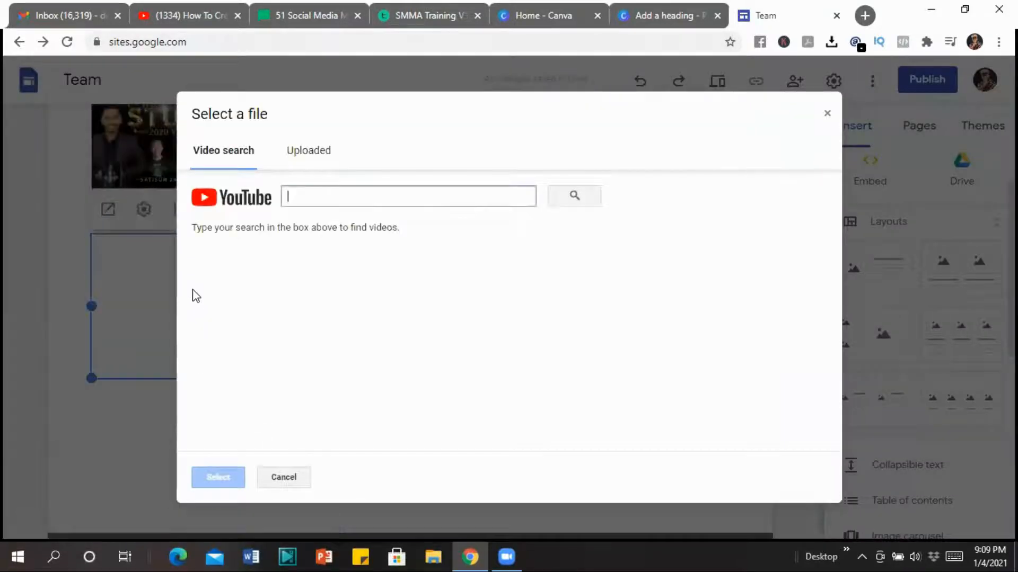
pyautogui.click(318, 154)
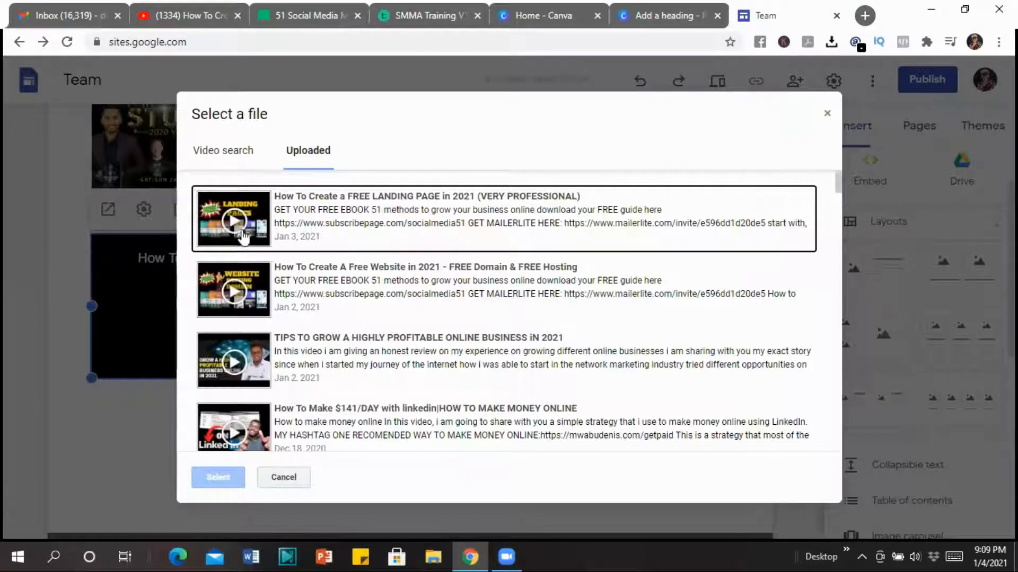
pyautogui.doubleClick(590, 240)
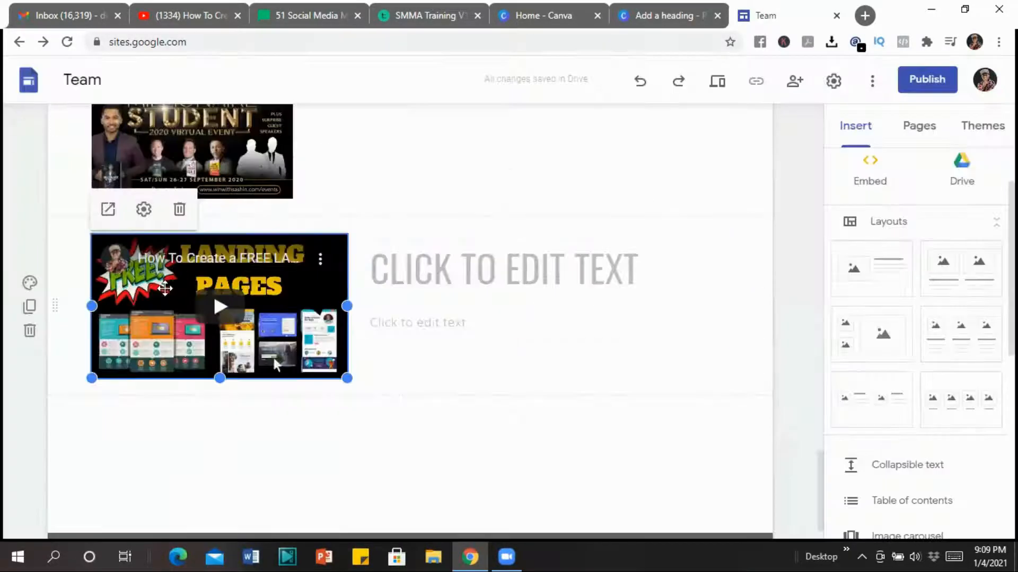
pyautogui.moveTo(348, 378); pyautogui.dragTo(472, 473)
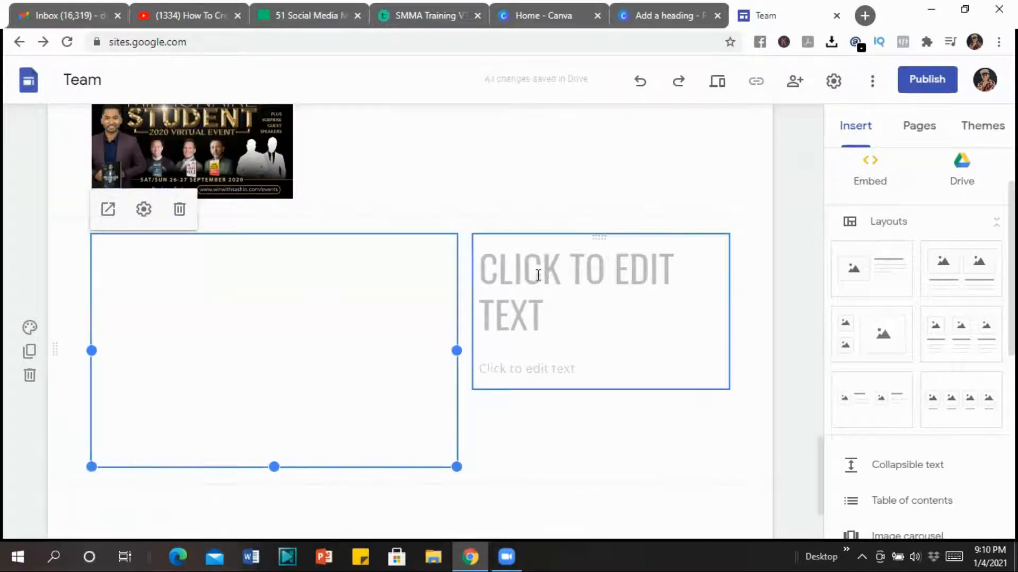
# Enter the heading "LERN HOW YOU CAN BUILD A FREE LANDING PAGE TODAY" beside the landing page video.
pyautogui.click(538, 274)
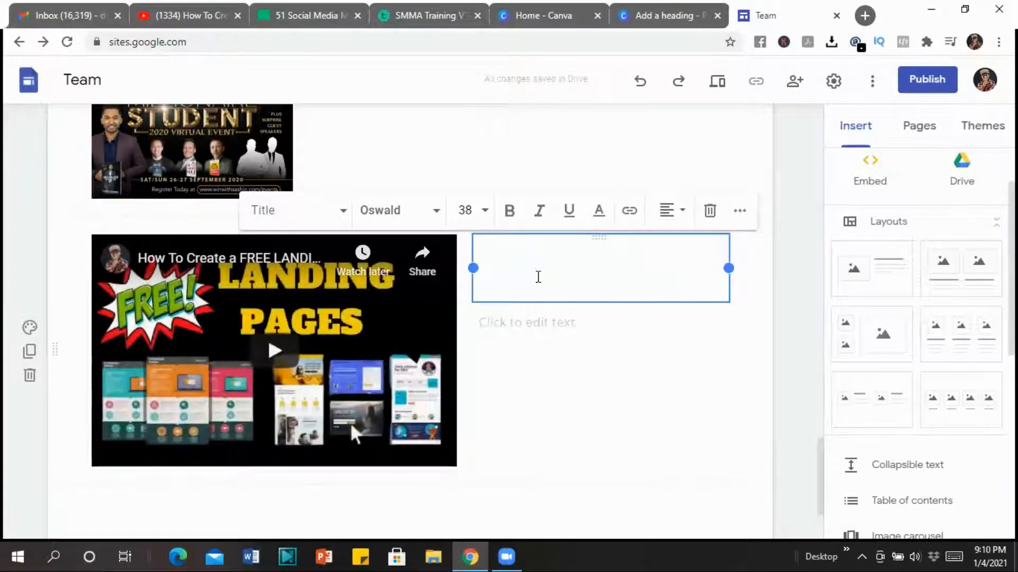
pyautogui.write('LER')
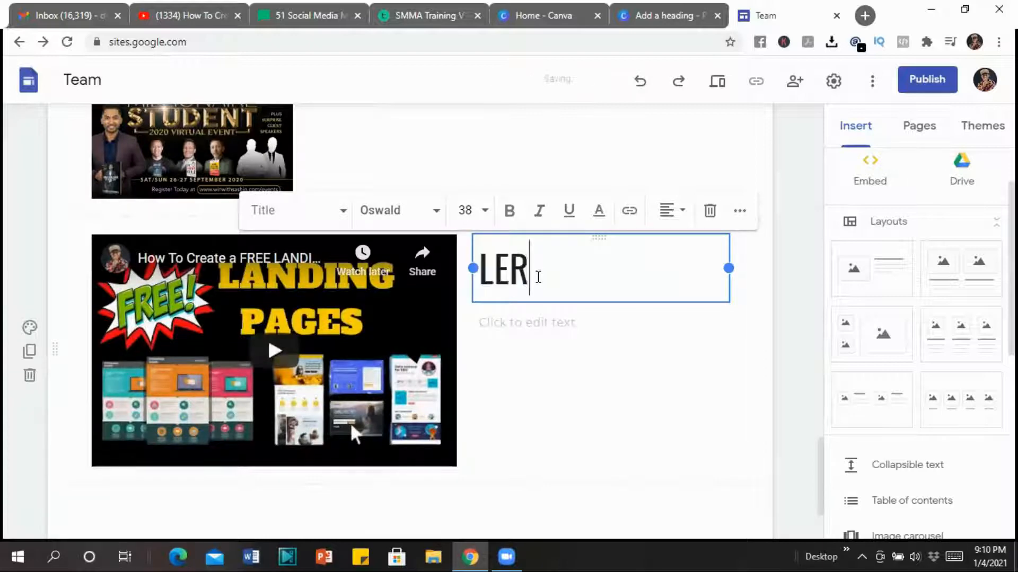
pyautogui.write('N HOW YOU CAN ')
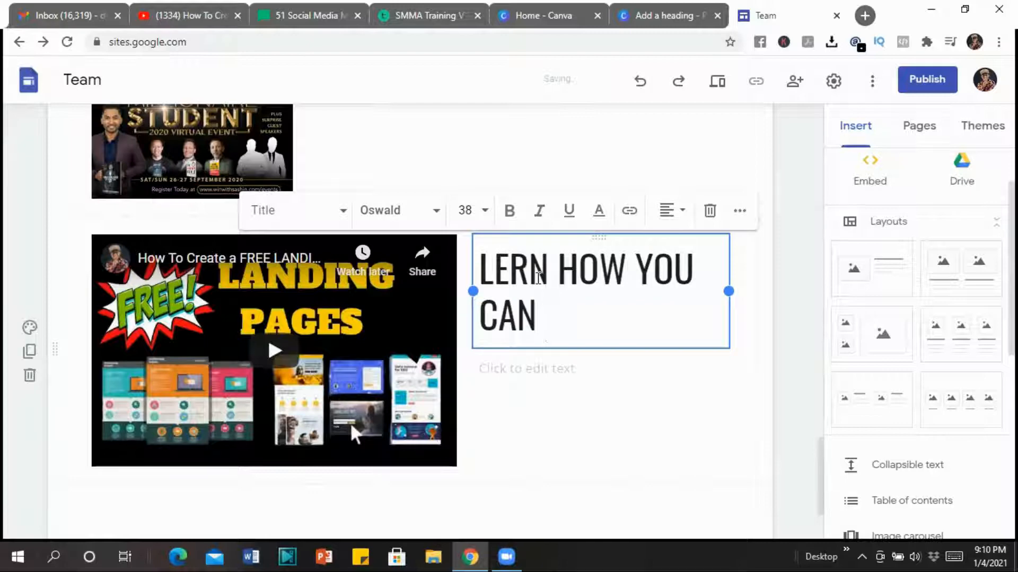
pyautogui.write('BUILD A FR')
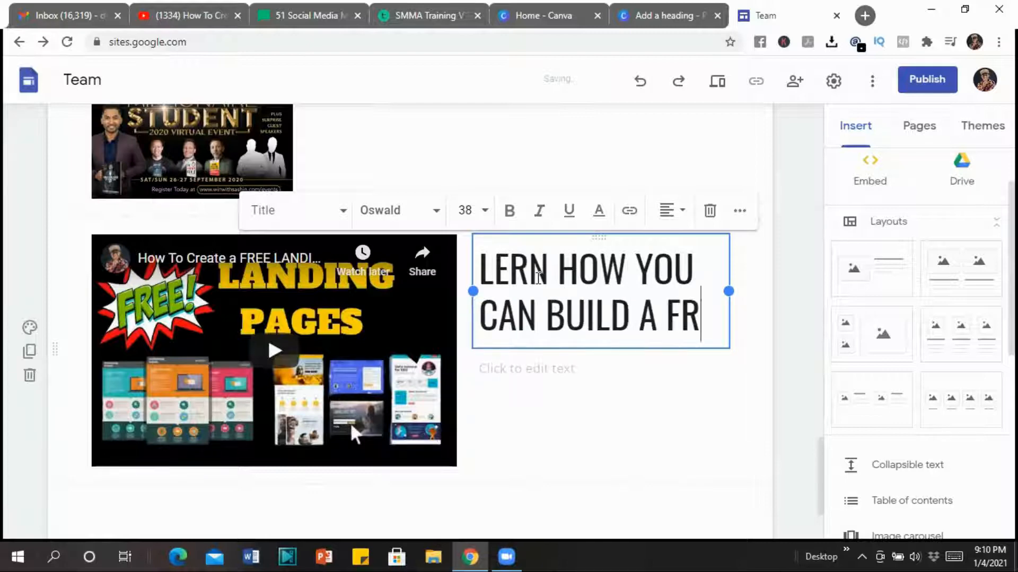
pyautogui.write('EE LANDING PAGE')
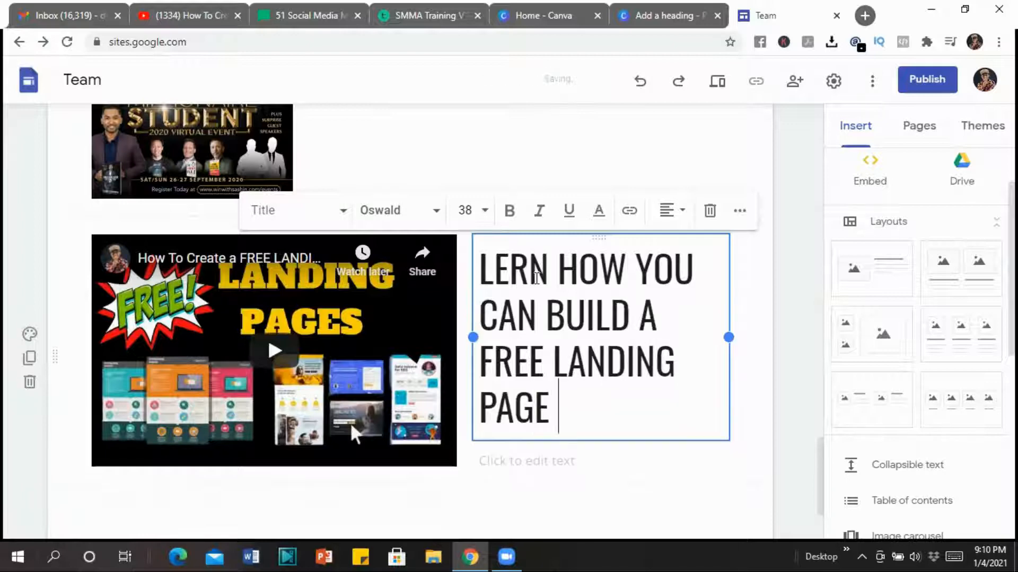
pyautogui.write(' TODAY')
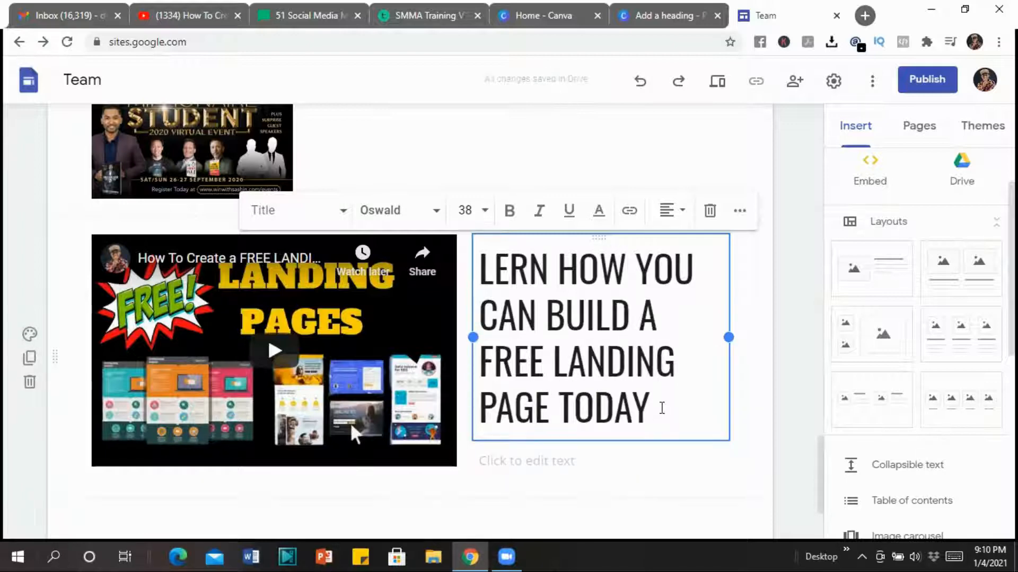
pyautogui.press('Return')
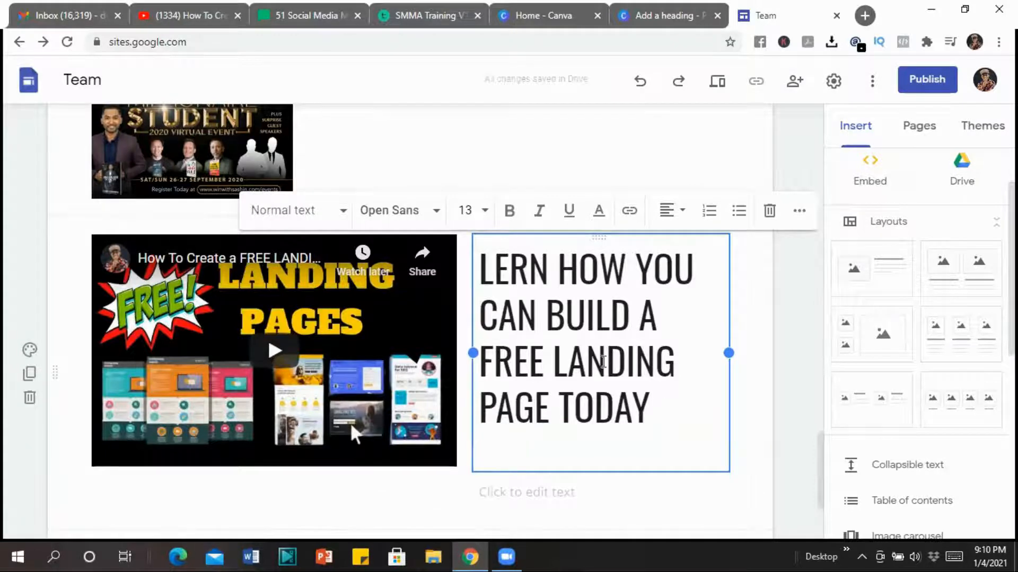
pyautogui.scroll(-3, 592, 352)
pyautogui.click(513, 343)
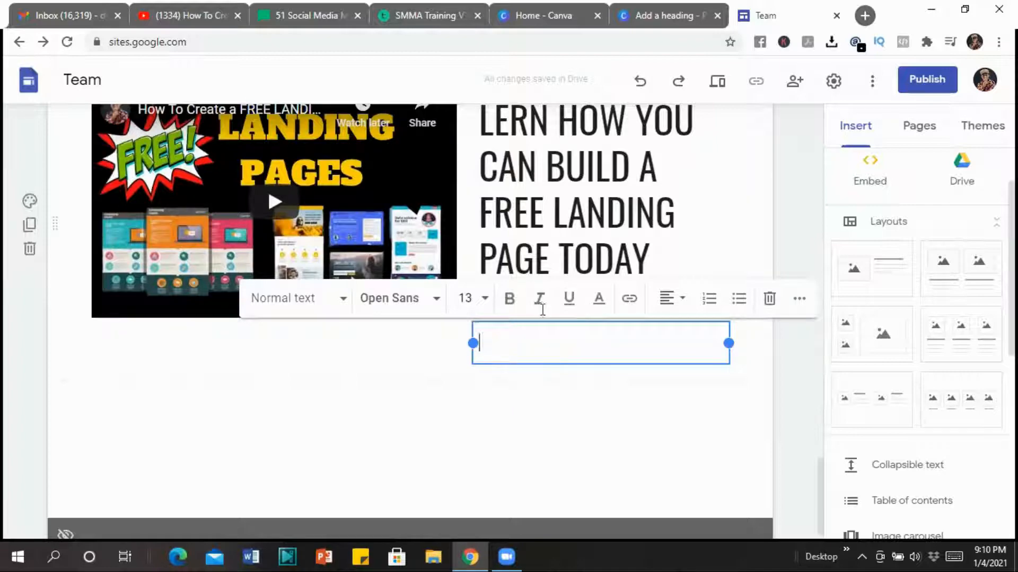
# Delete the section with the event image below the "WELCOME TO THE TEAM" title.
pyautogui.scroll(5, 340, 210)
pyautogui.scroll(6, 347, 209)
pyautogui.scroll(-6, 350, 201)
pyautogui.scroll(2, 340, 220)
pyautogui.click(255, 307)
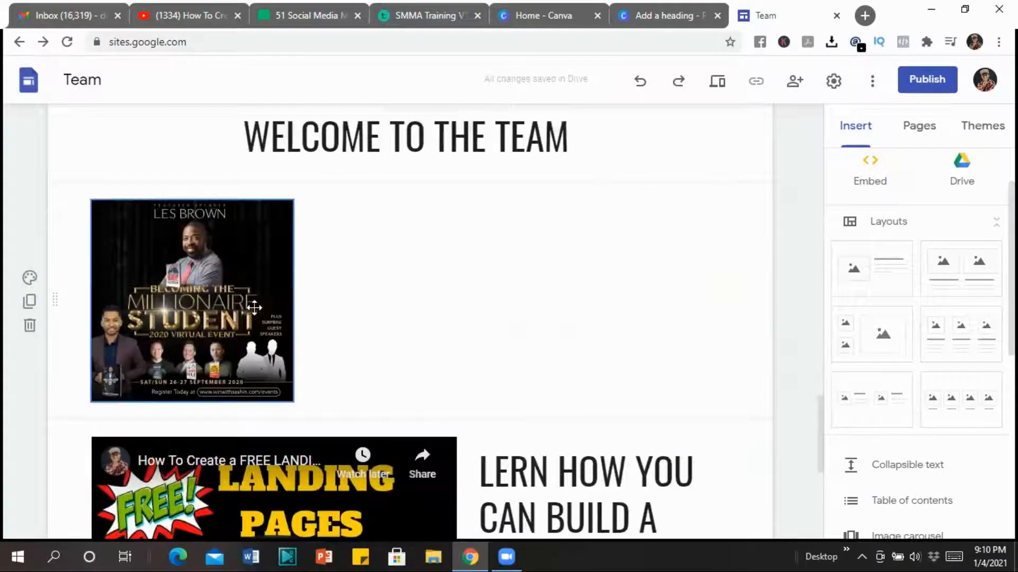
pyautogui.moveTo(254, 307); pyautogui.dragTo(309, 308)
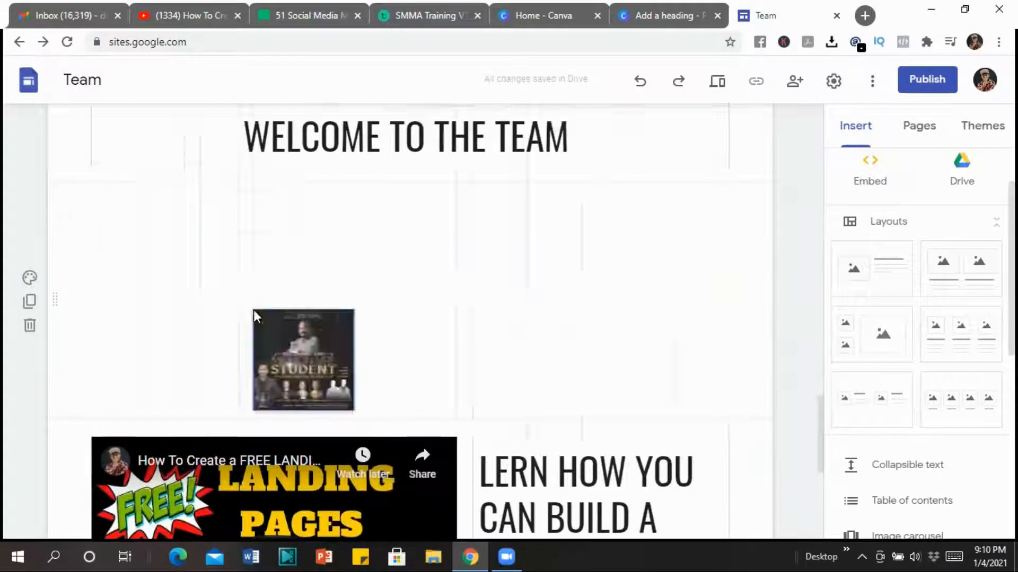
pyautogui.click(29, 326)
# Look over the Home page, including the welcome title and the video section.
pyautogui.scroll(3, 607, 321)
pyautogui.scroll(-4, 607, 322)
pyautogui.scroll(4, 420, 371)
pyautogui.scroll(10, 477, 370)
pyautogui.scroll(-14, 488, 370)
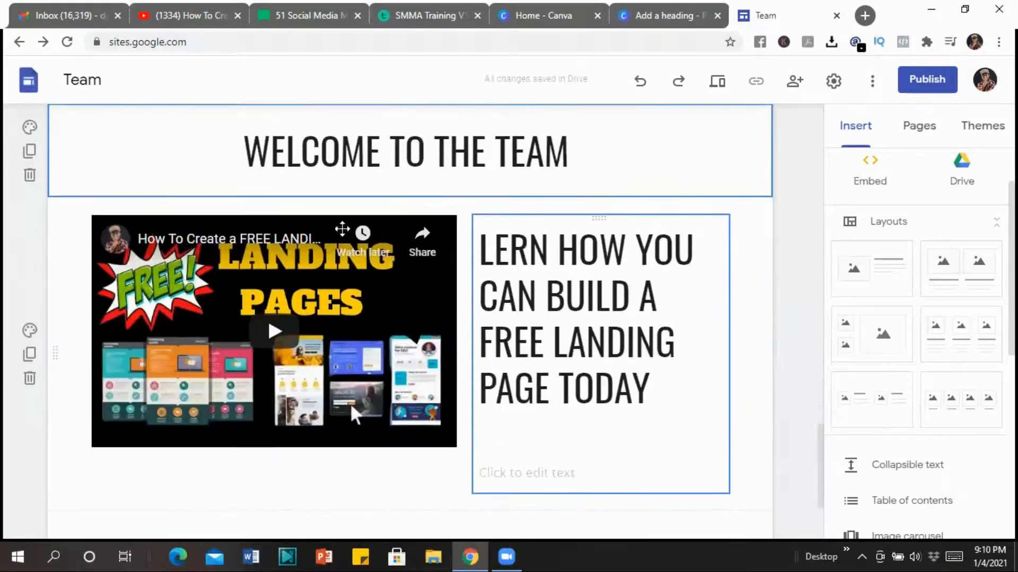
pyautogui.scroll(-4, 948, 318)
pyautogui.scroll(2, 433, 353)
pyautogui.scroll(-4, 527, 348)
pyautogui.scroll(3, 591, 313)
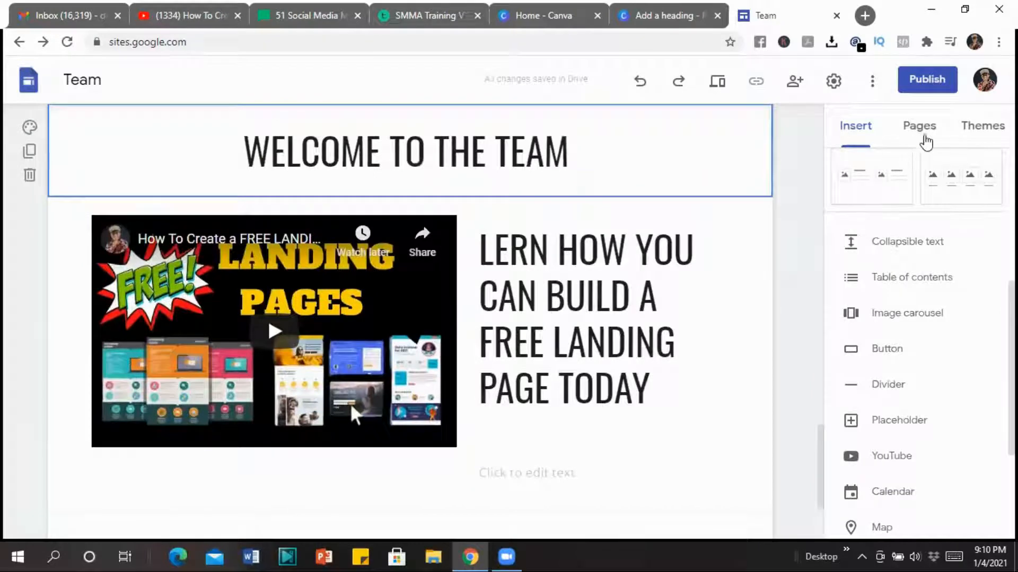
# Examine the content of the site's Projects, Project 1 and Contact pages.
pyautogui.click(928, 135)
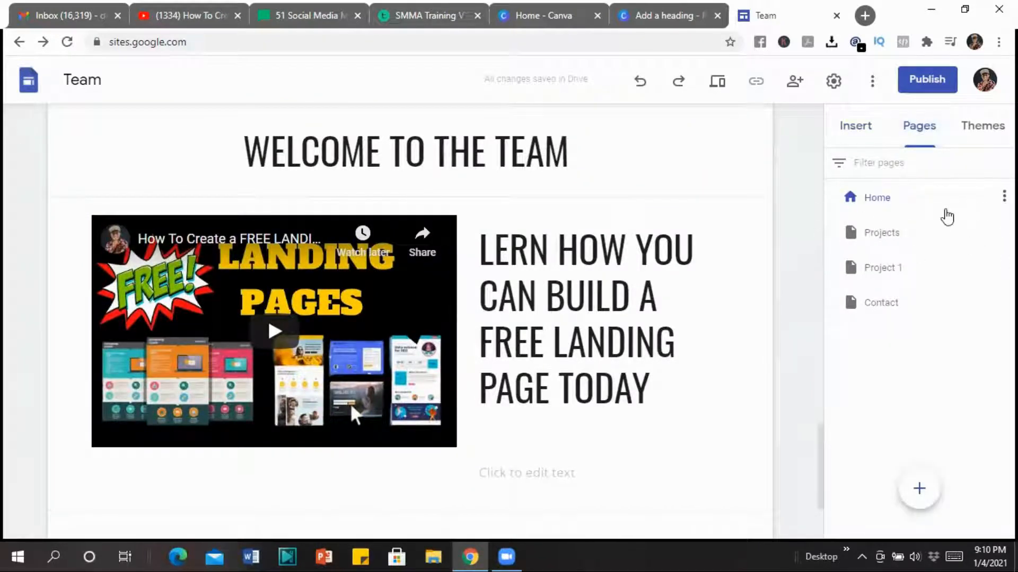
pyautogui.click(890, 231)
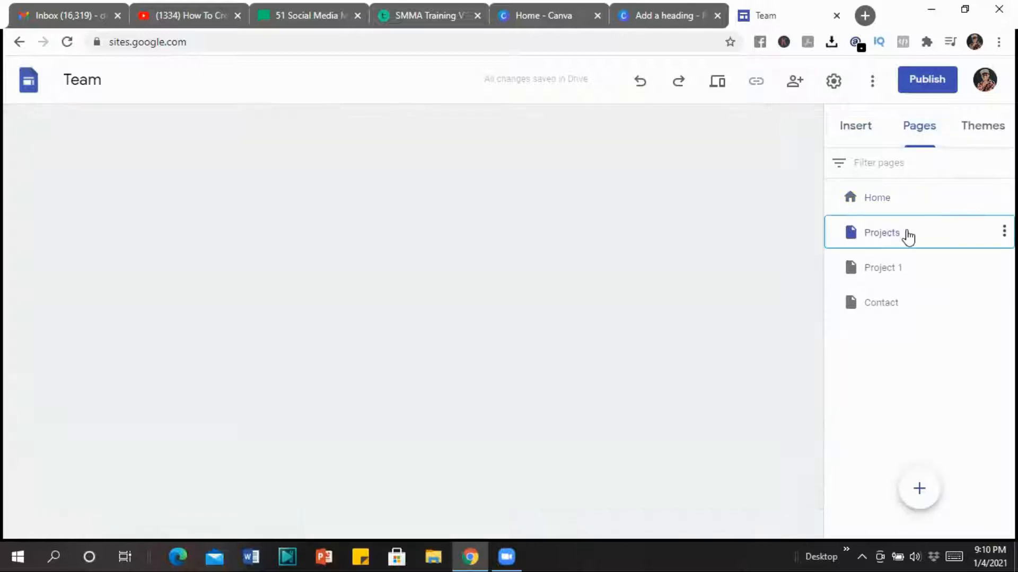
pyautogui.scroll(-10, 518, 269)
pyautogui.scroll(-15, 518, 269)
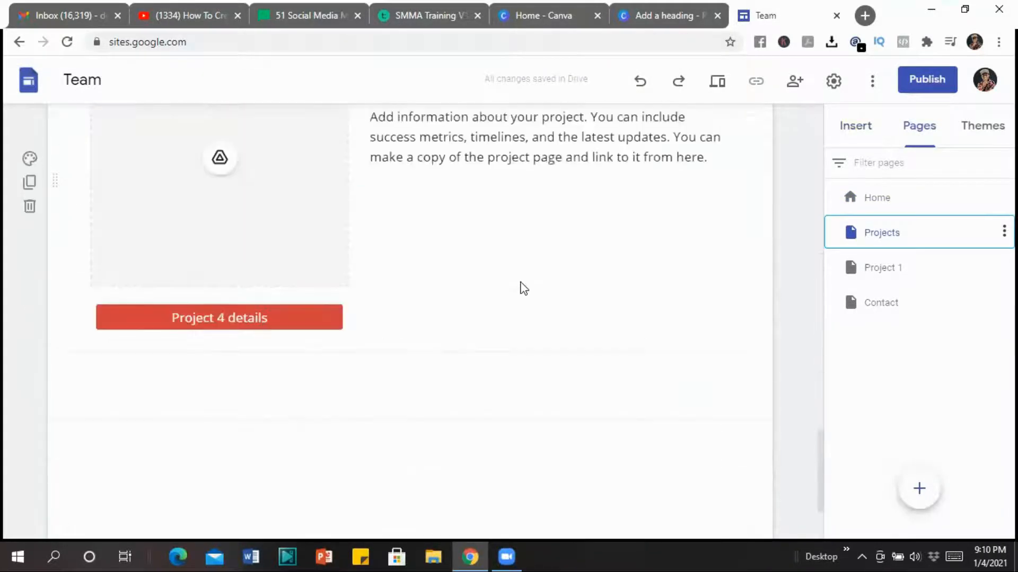
pyautogui.scroll(6, 531, 356)
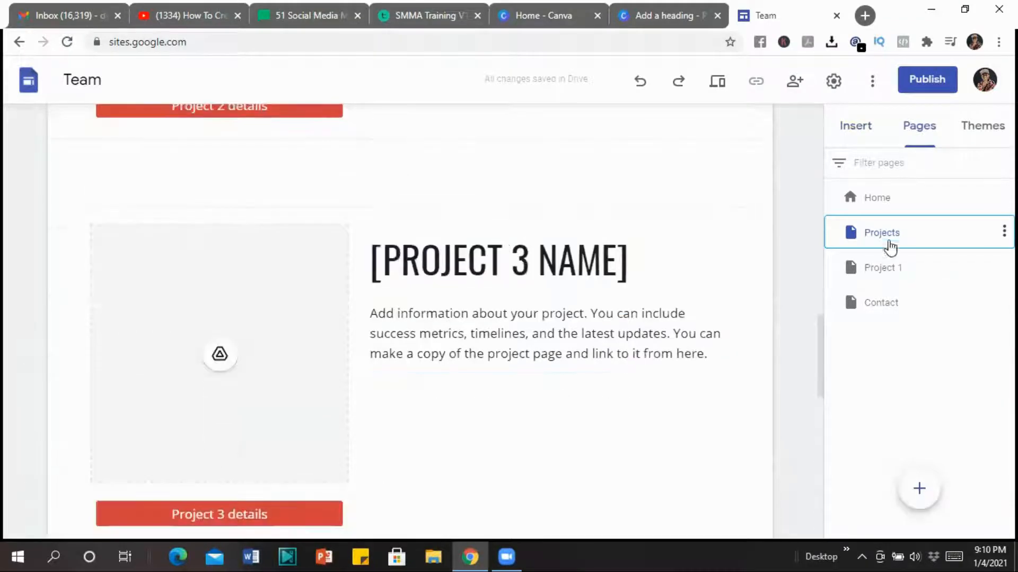
pyautogui.click(888, 265)
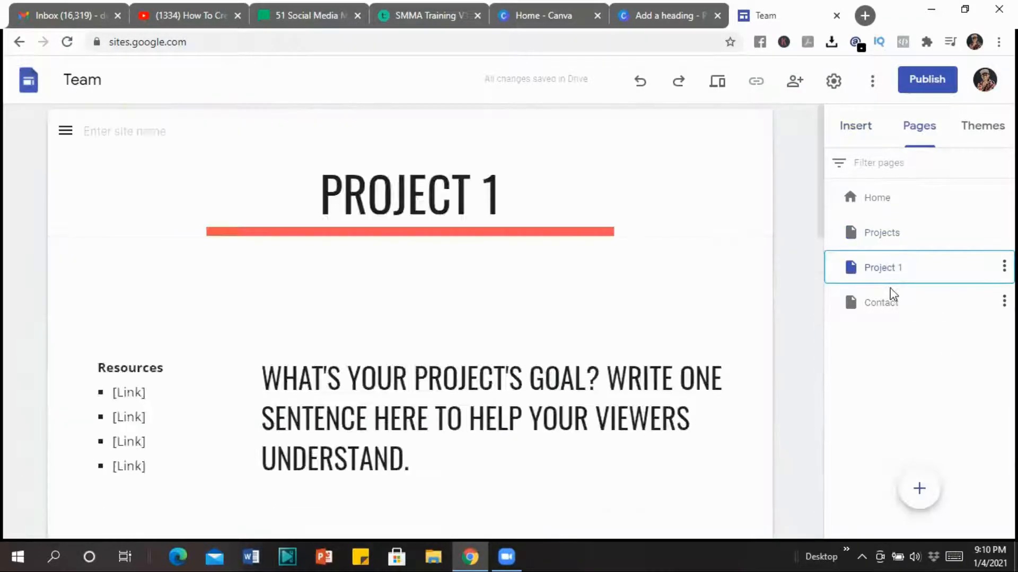
pyautogui.scroll(-5, 396, 319)
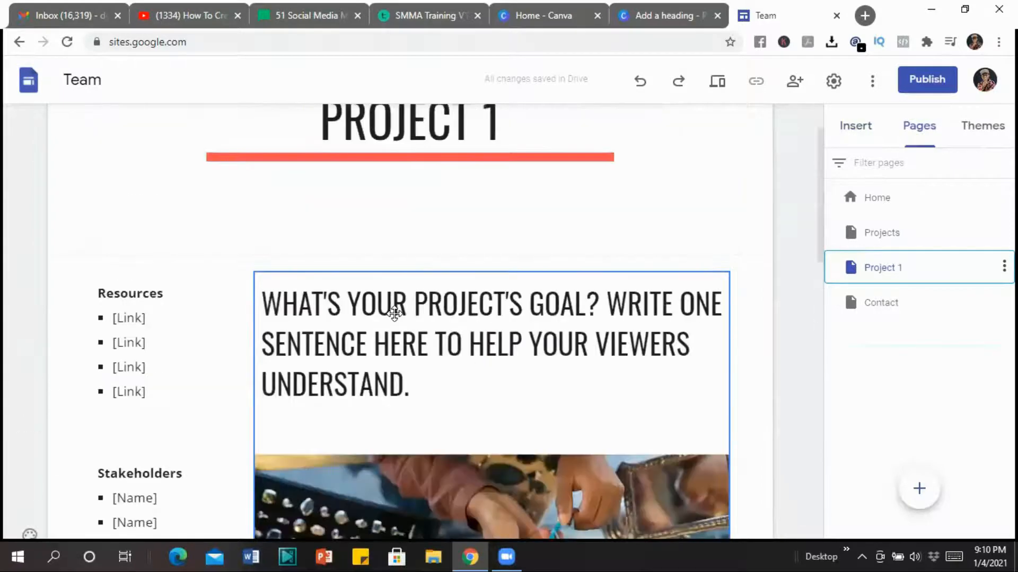
pyautogui.scroll(-5, 394, 314)
pyautogui.click(872, 297)
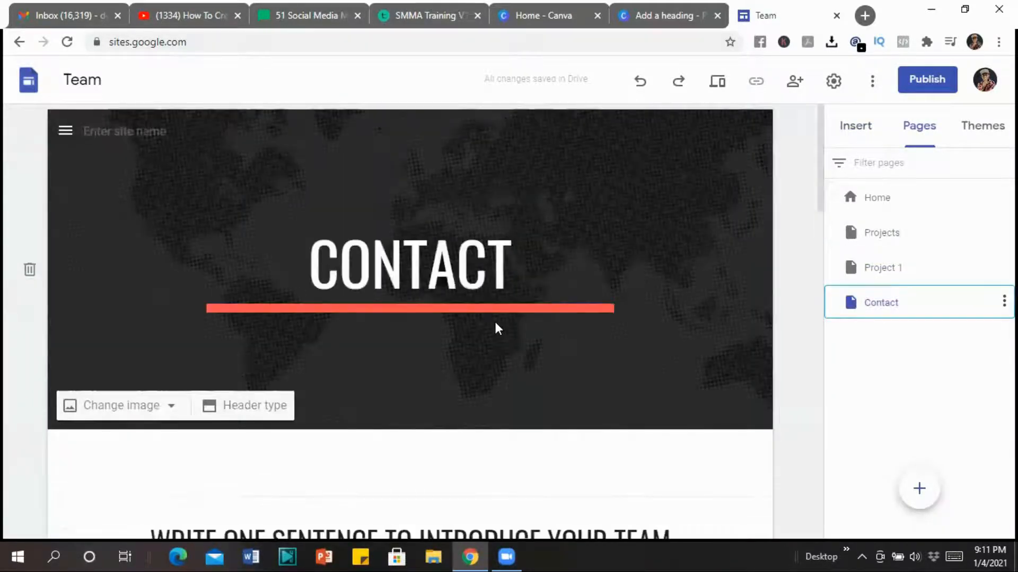
pyautogui.scroll(-10, 493, 326)
pyautogui.scroll(5, 777, 206)
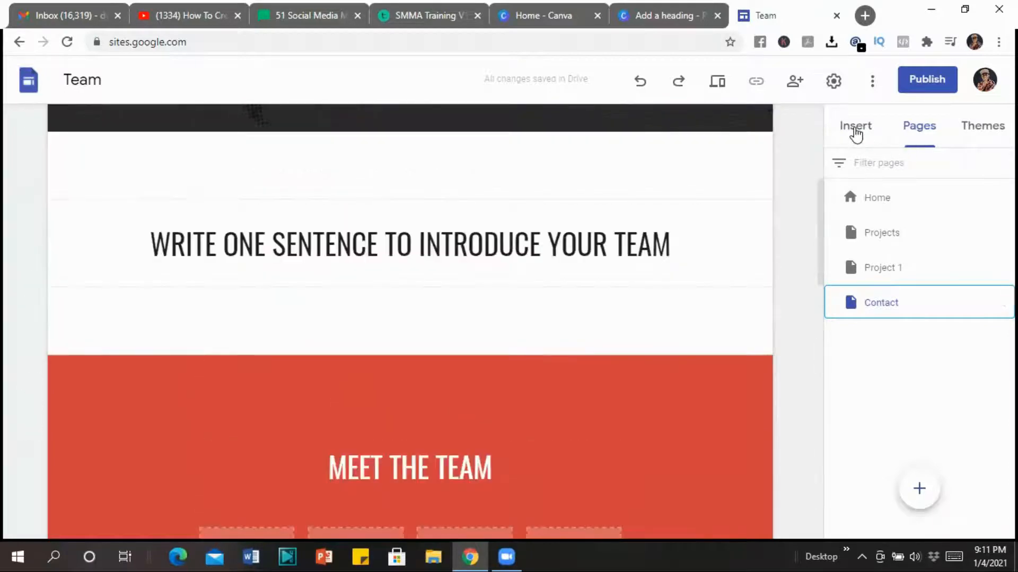
# Apply the Aristotle theme to the site and check how the Contact page looks with it.
pyautogui.click(856, 133)
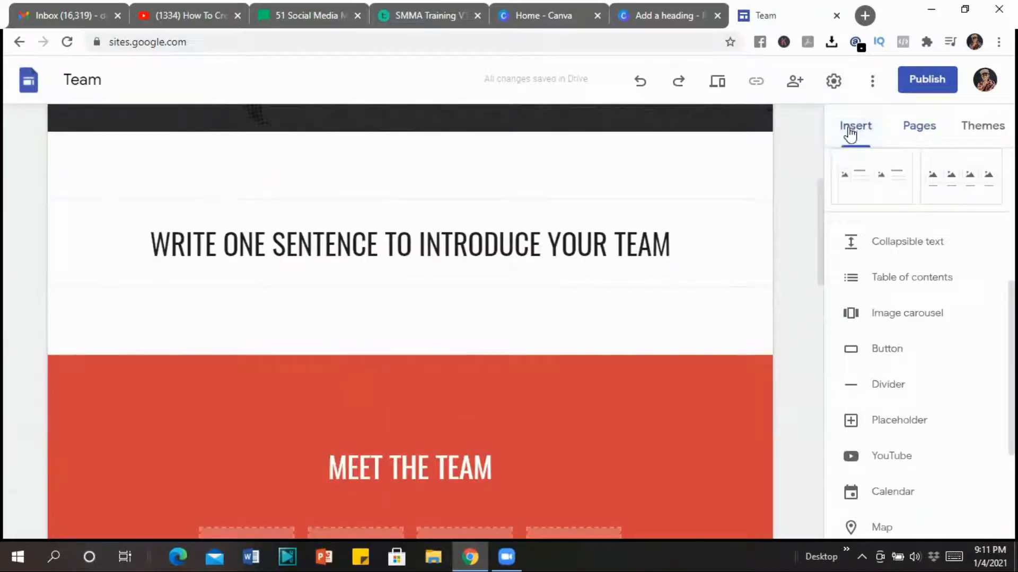
pyautogui.click(971, 125)
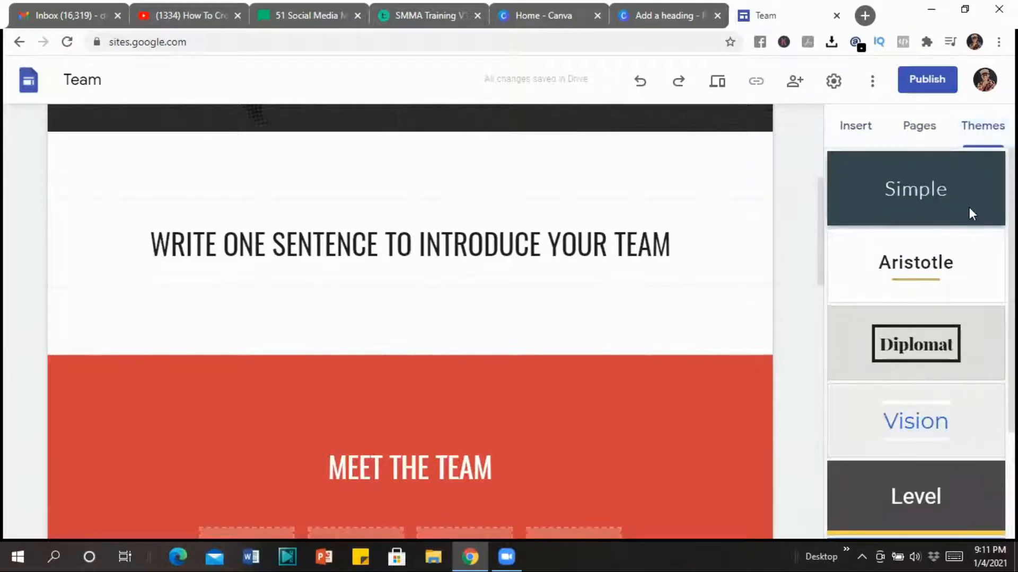
pyautogui.click(941, 272)
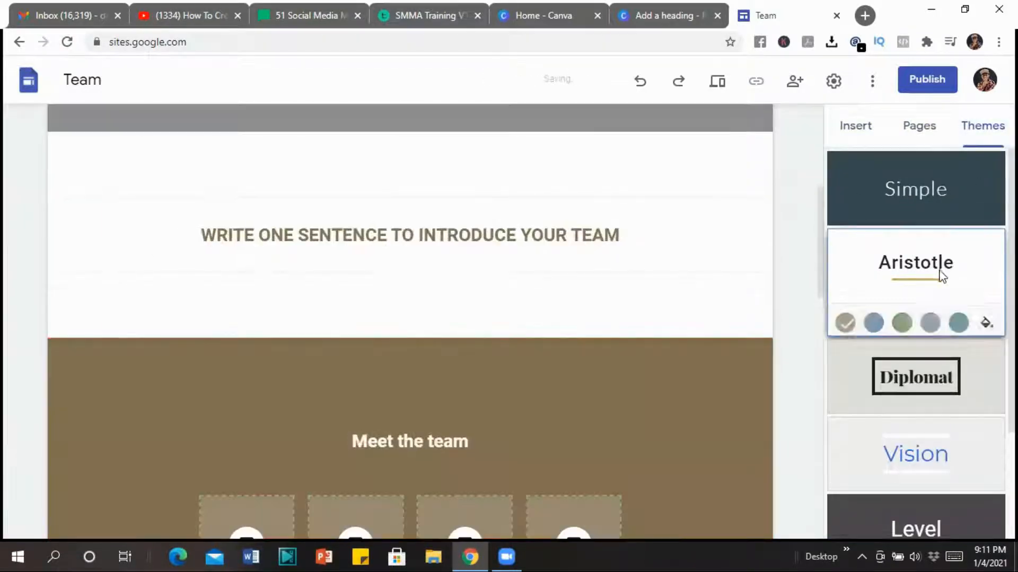
pyautogui.scroll(-3, 942, 272)
pyautogui.scroll(-10, 577, 348)
pyautogui.scroll(10, 562, 340)
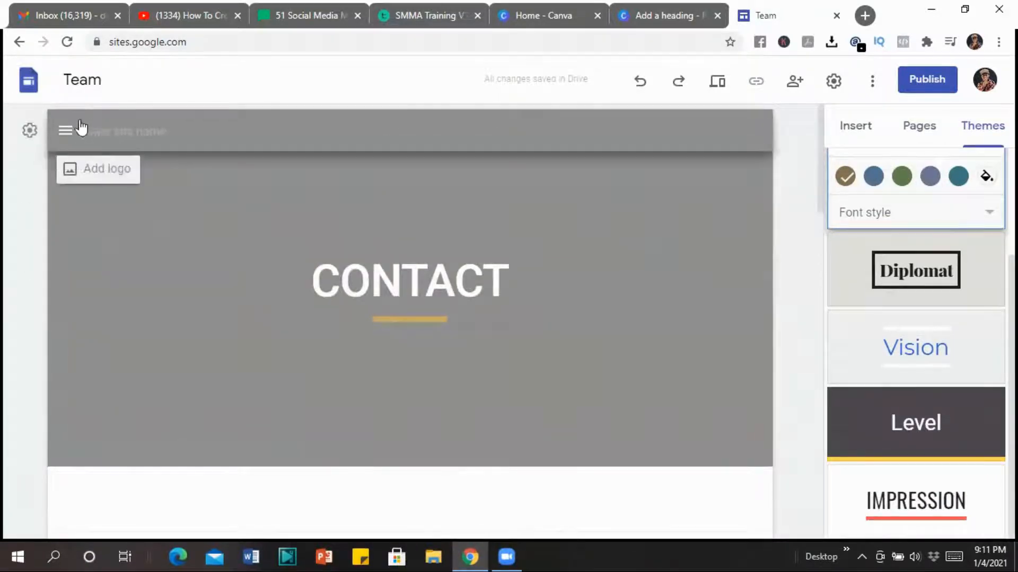
# Go to the Home page through the site's navigation and review its sections in the Aristotle theme.
pyautogui.click(64, 130)
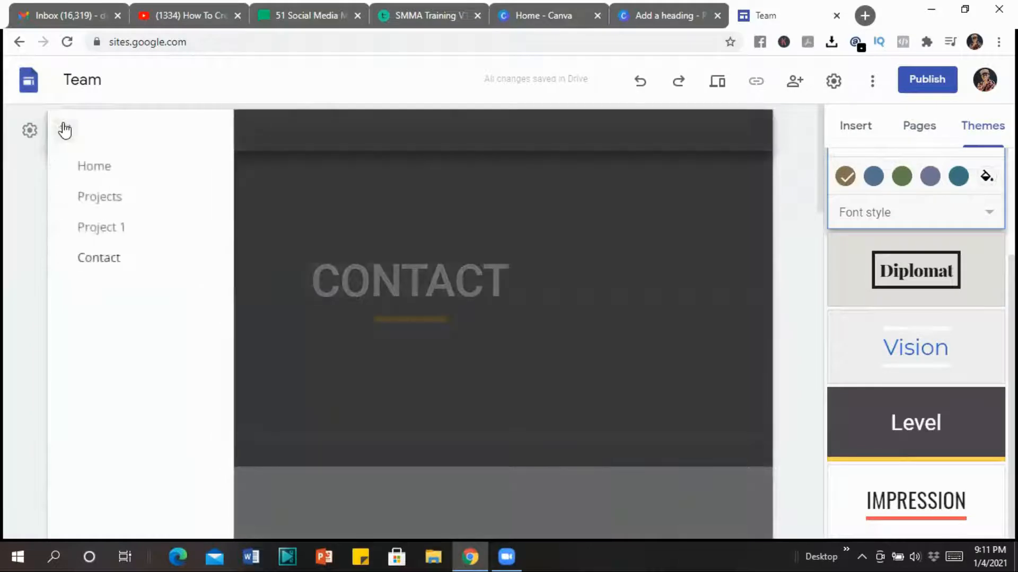
pyautogui.click(100, 166)
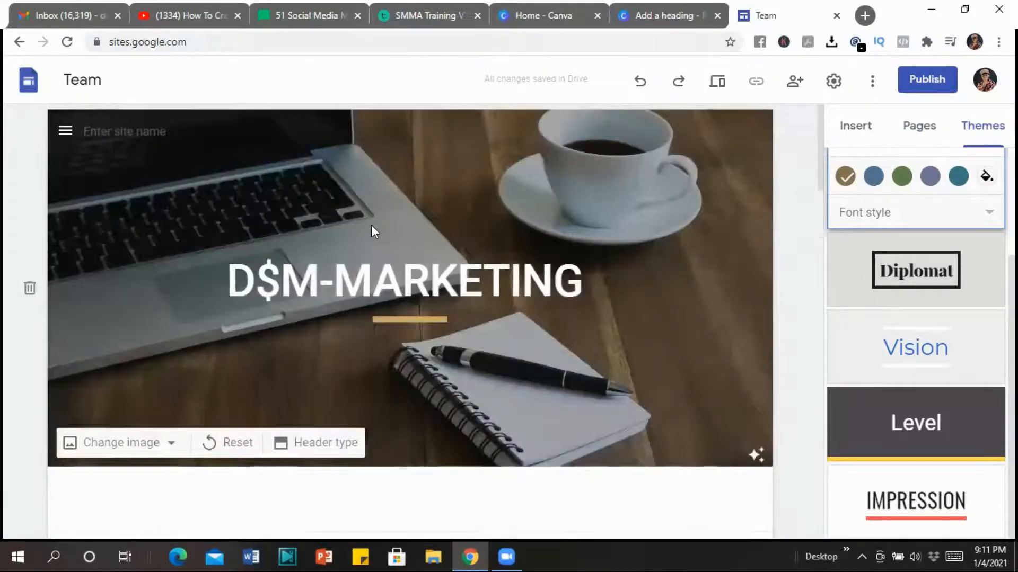
pyautogui.scroll(-15, 373, 227)
pyautogui.scroll(10, 372, 227)
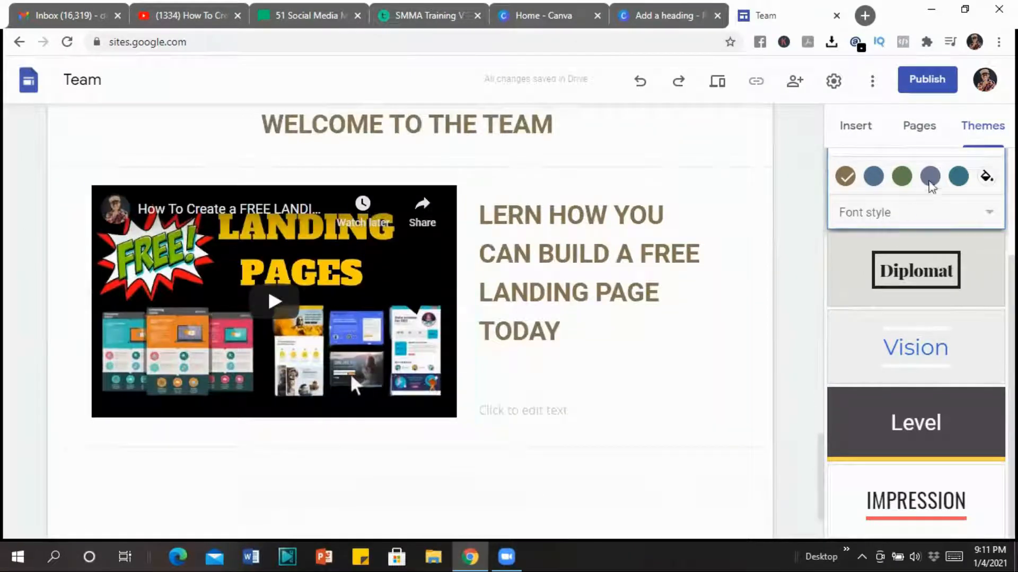
# Try the Aristotle theme's preset colours, then set its custom colour to turquoise #00ffe6.
pyautogui.click(962, 180)
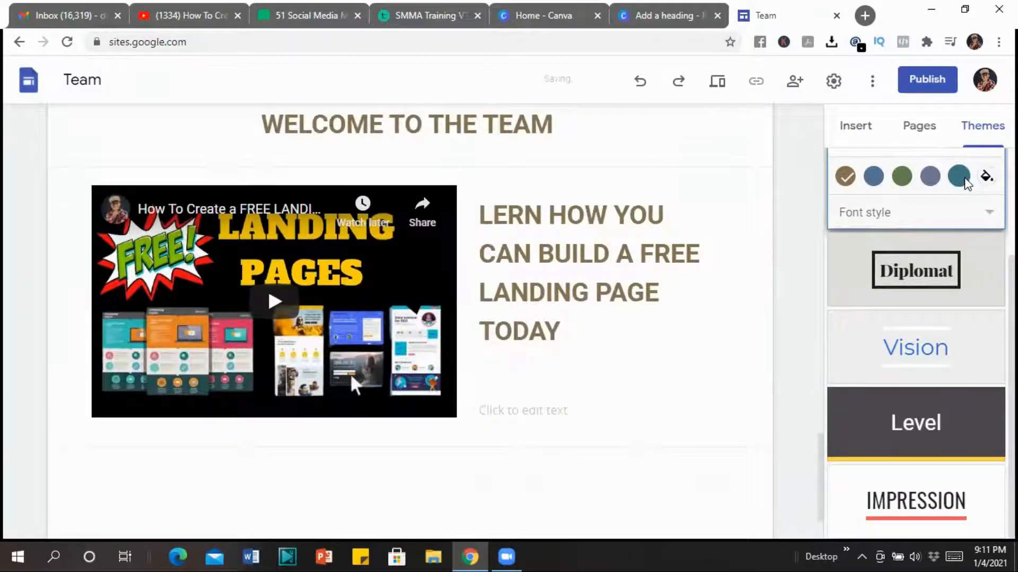
pyautogui.click(932, 179)
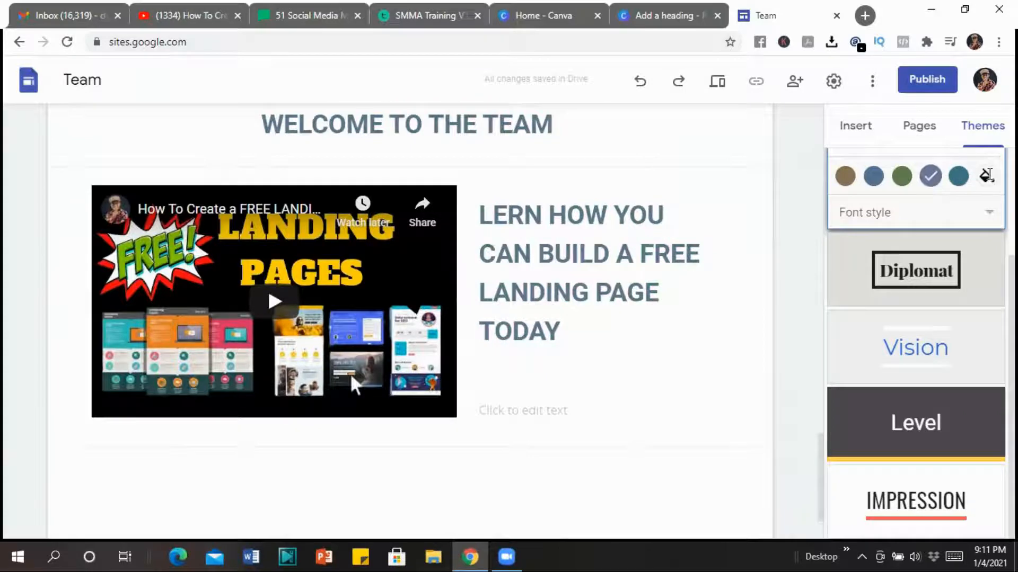
pyautogui.click(987, 175)
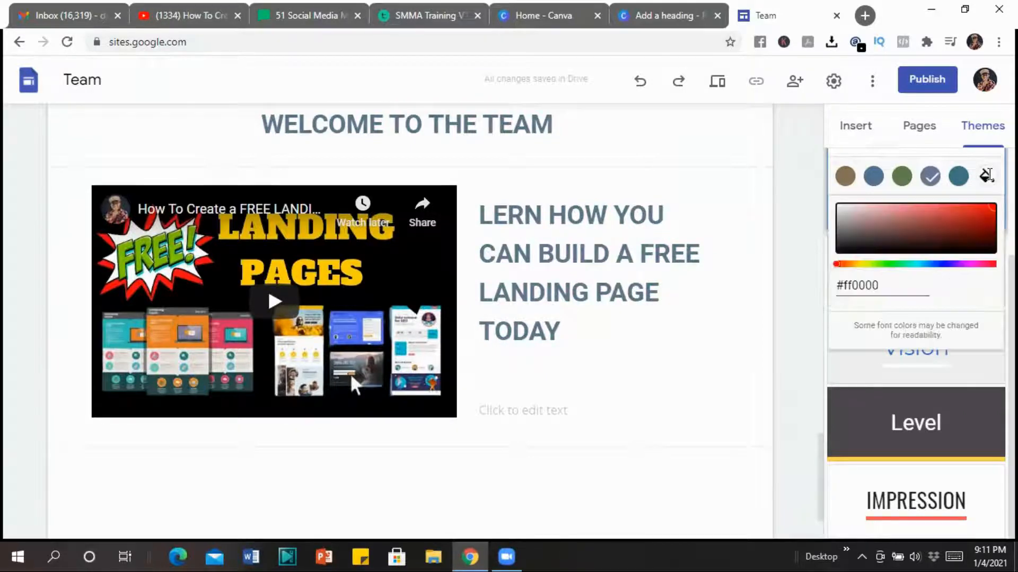
pyautogui.click(864, 265)
pyautogui.moveTo(862, 265); pyautogui.dragTo(914, 266)
pyautogui.scroll(2, 903, 271)
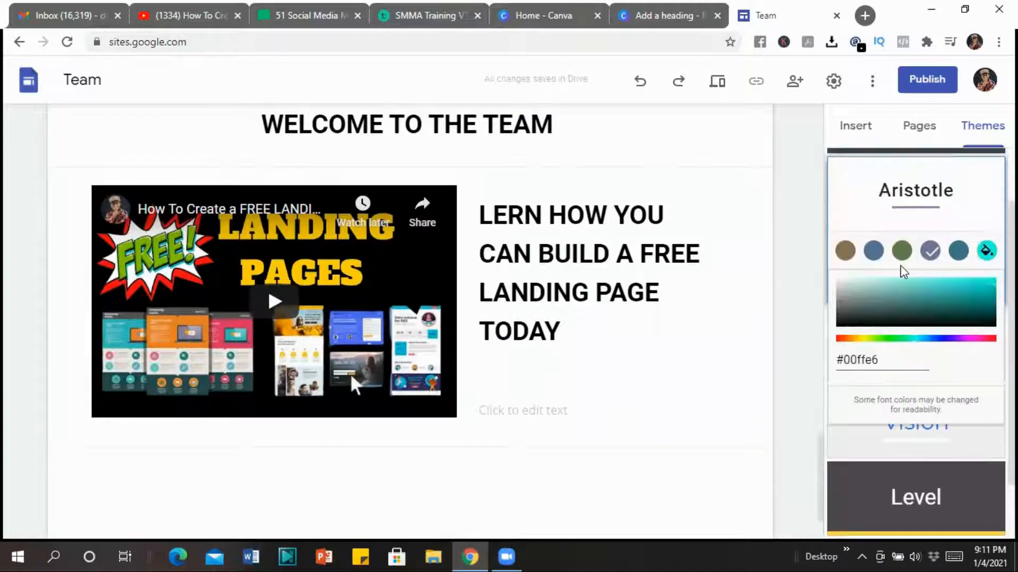
pyautogui.scroll(-1, 921, 324)
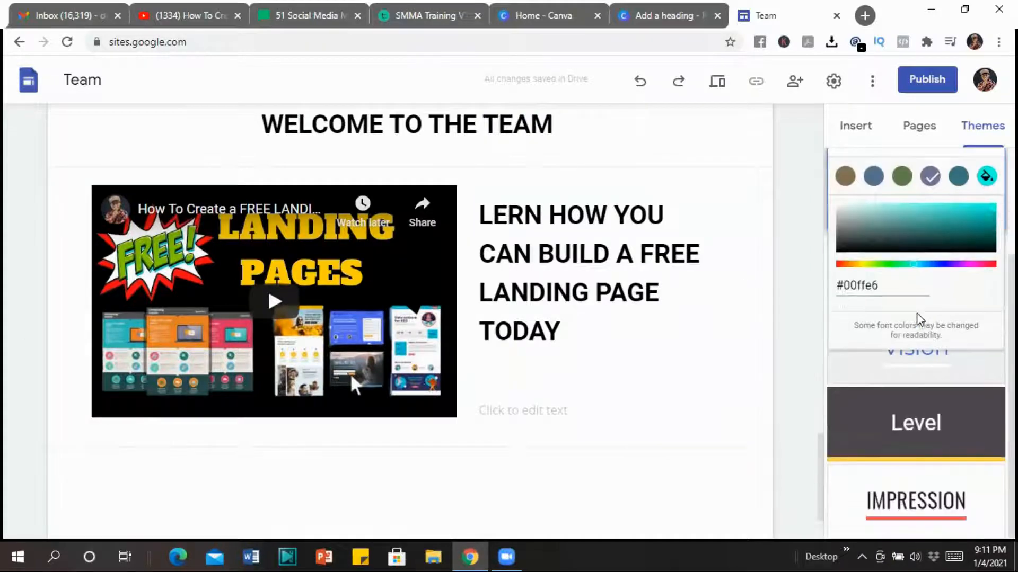
# Review the Home page with the turquoise theme colour, from the header to the video section.
pyautogui.scroll(9, 589, 290)
pyautogui.scroll(-6, 500, 279)
pyautogui.scroll(1, 498, 278)
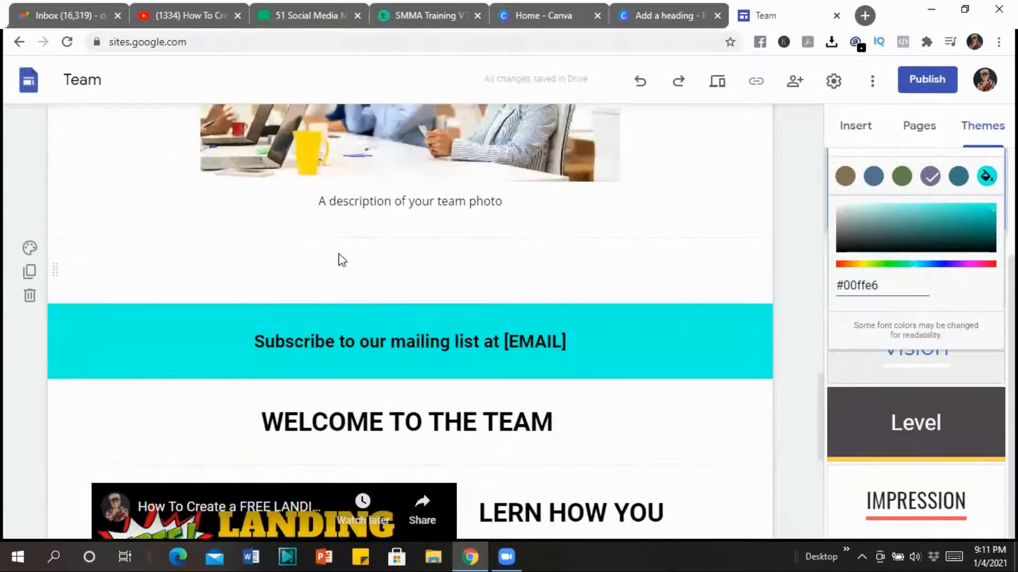
pyautogui.scroll(11, 530, 294)
pyautogui.scroll(10, 525, 290)
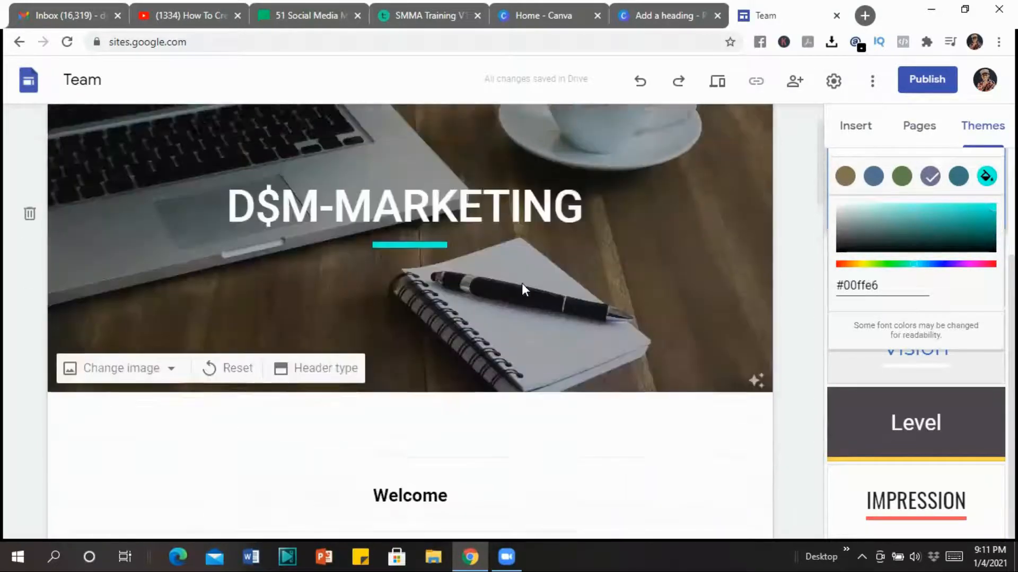
pyautogui.scroll(-5, 421, 326)
pyautogui.scroll(-15, 422, 326)
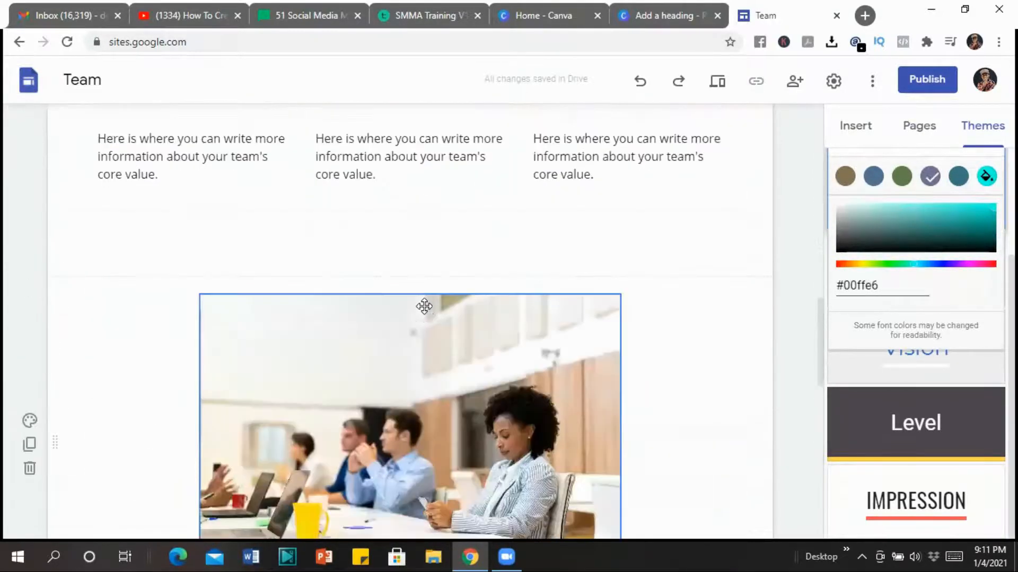
pyautogui.scroll(3, 271, 390)
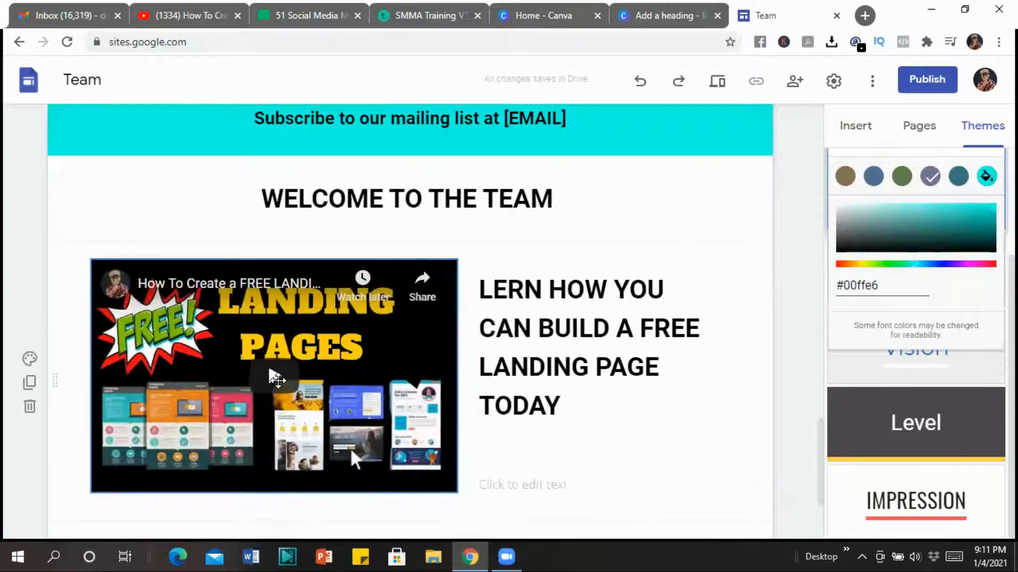
pyautogui.click(270, 390)
pyautogui.scroll(-3, 689, 336)
pyautogui.scroll(15, 660, 306)
pyautogui.scroll(4, 663, 309)
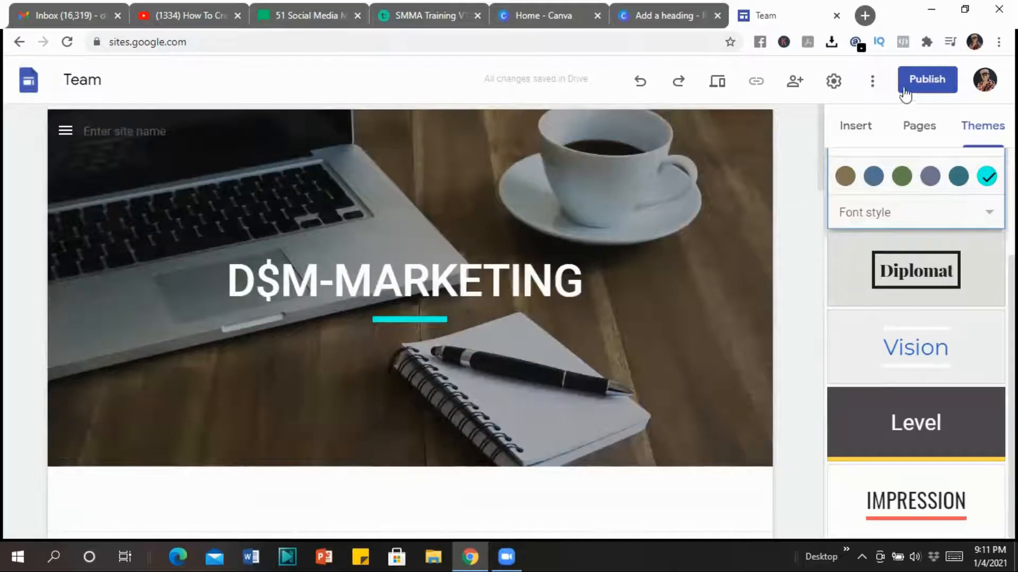
# Start publishing the site, try the web addresses "test" and "testvideo", and clear the address.
pyautogui.click(944, 82)
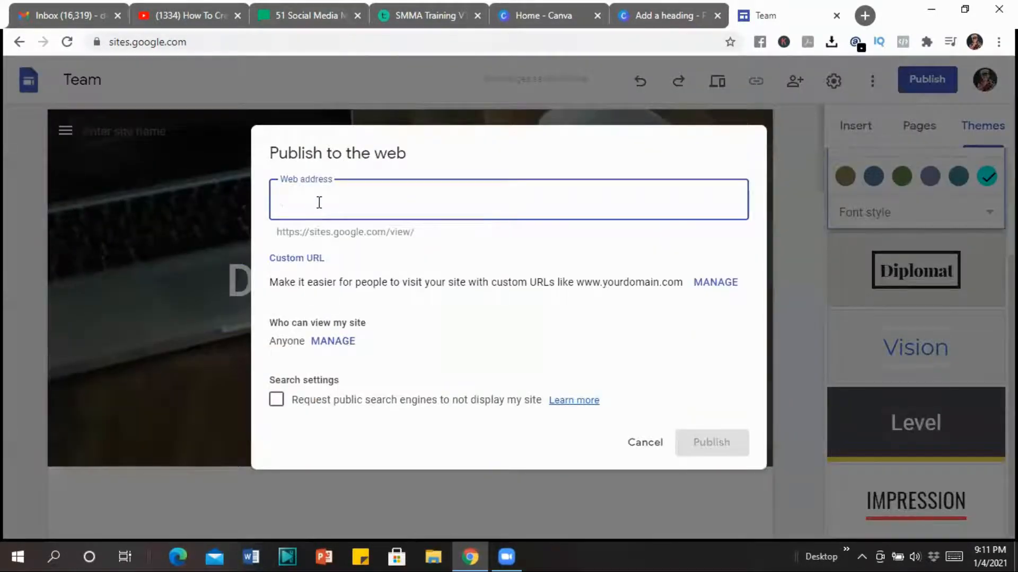
pyautogui.write('test-')
pyautogui.press('BackSpace')
pyautogui.write('\\')
pyautogui.press('BackSpace')
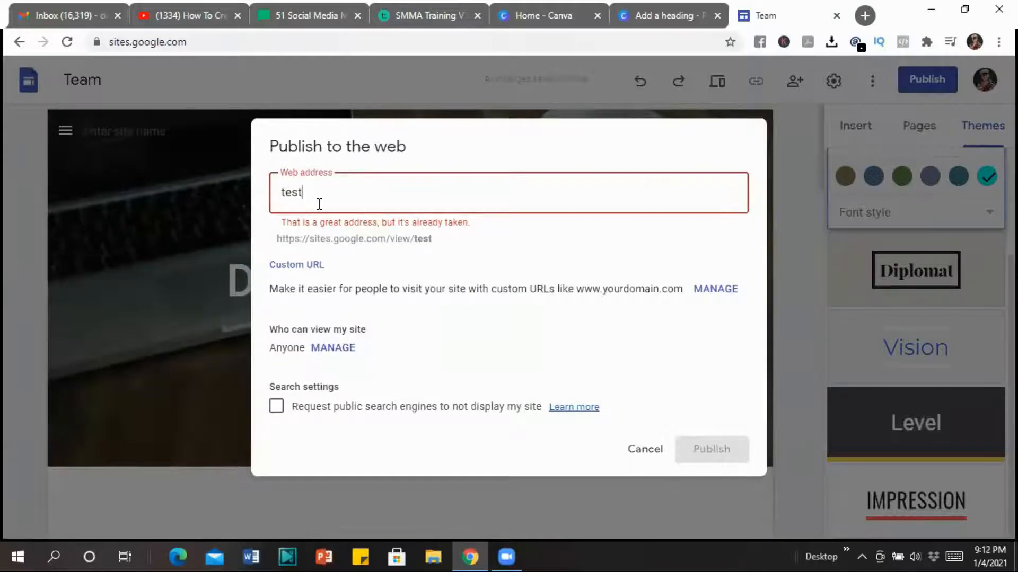
pyautogui.write('vide')
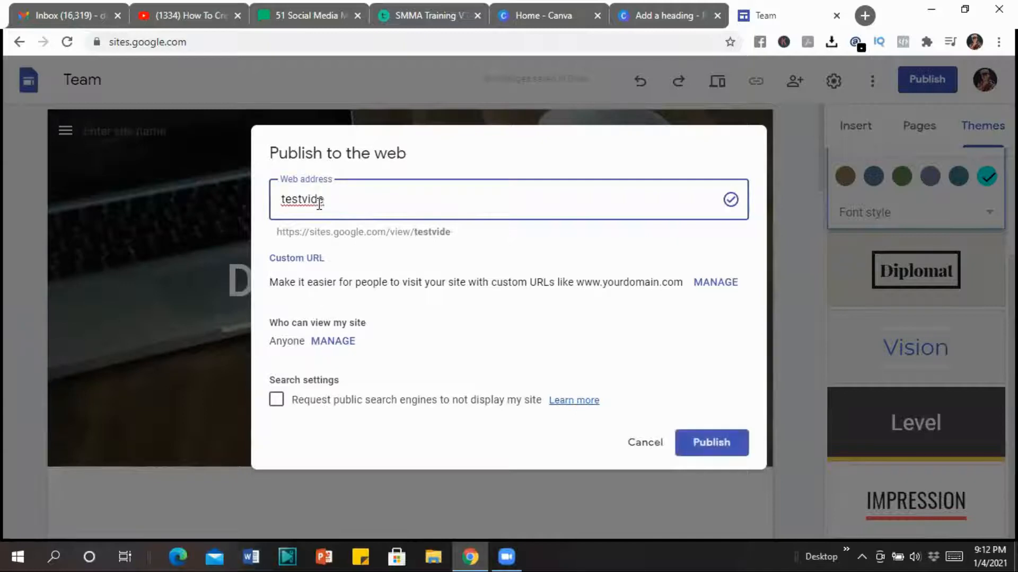
pyautogui.write('-o')
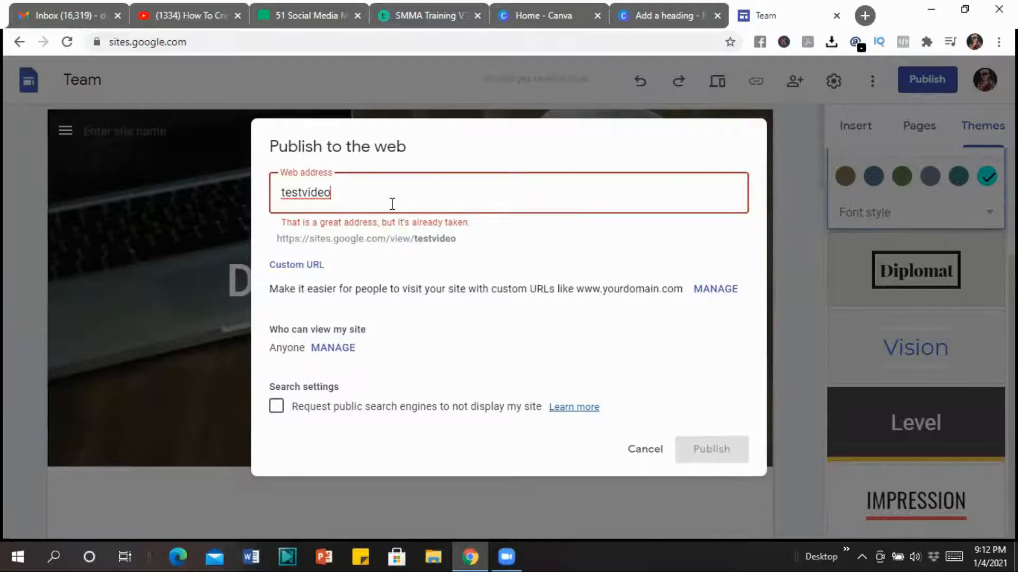
pyautogui.press('BackSpace')
pyautogui.press('BackSpace')
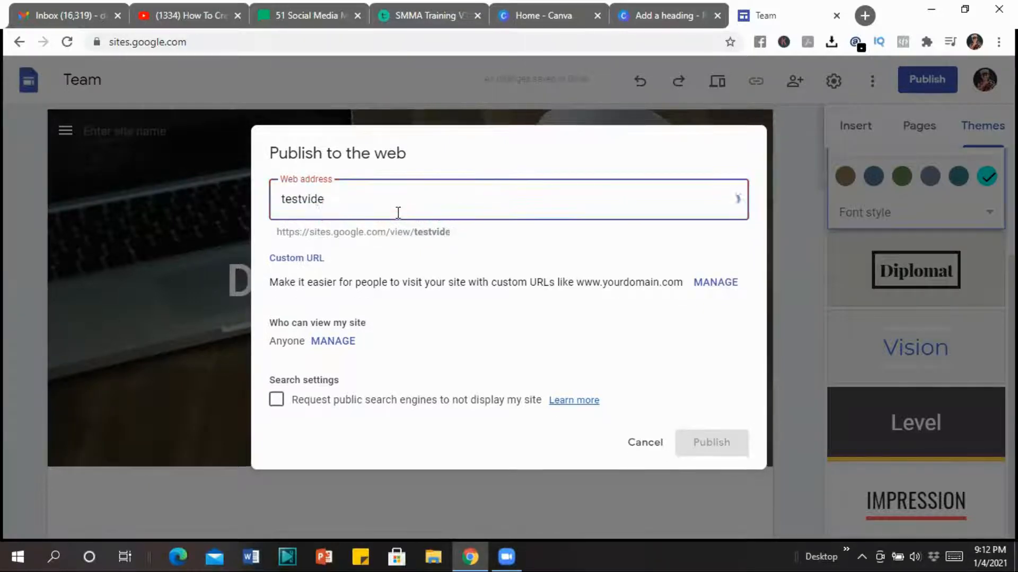
pyautogui.press('BackSpace')
pyautogui.press('BackSpace')
pyautogui.press('BackSpace')
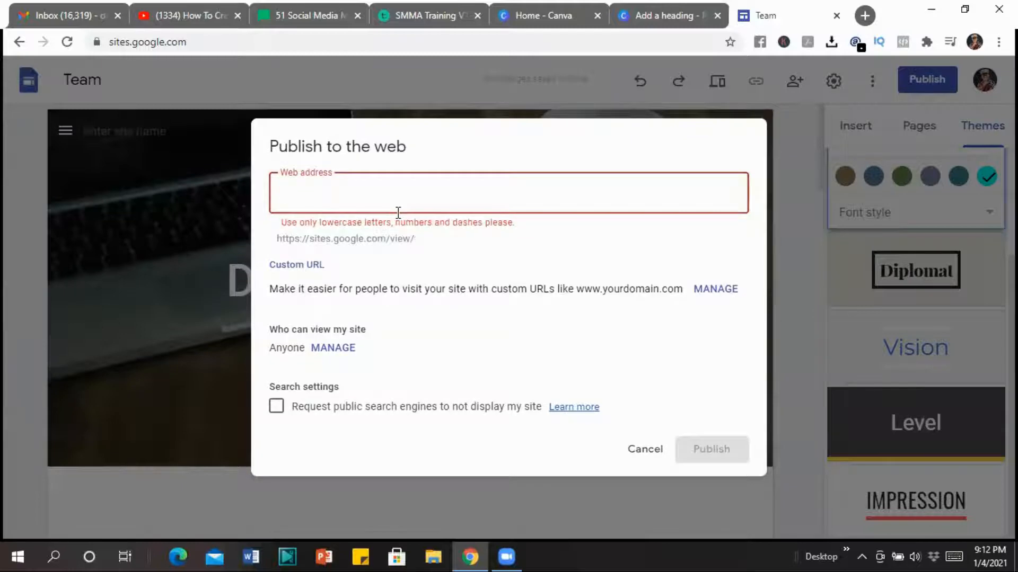
# Publish the site at the web address "dmsocialmedia", requesting public search engines to not display it.
pyautogui.write('d')
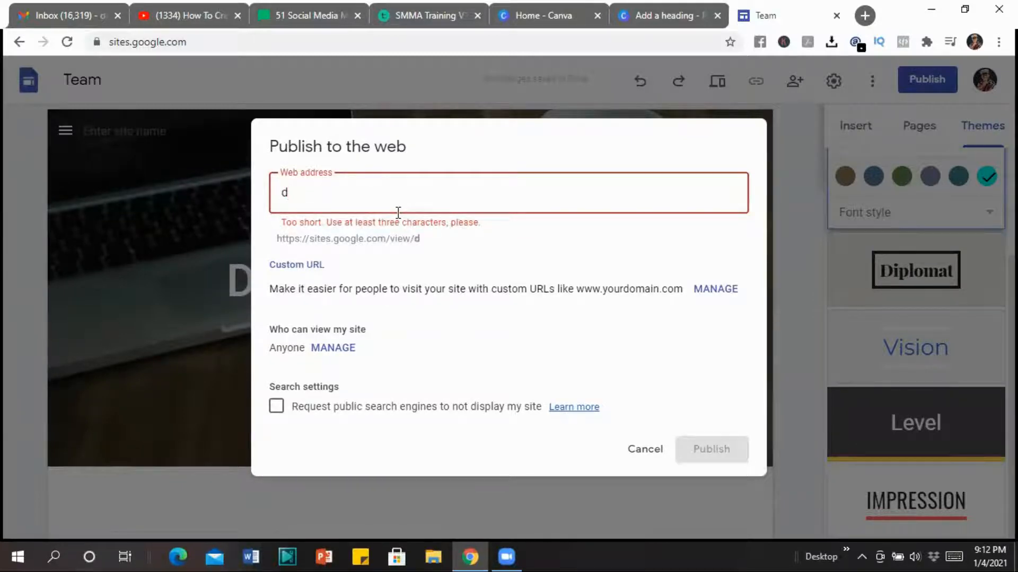
pyautogui.write('msocail-')
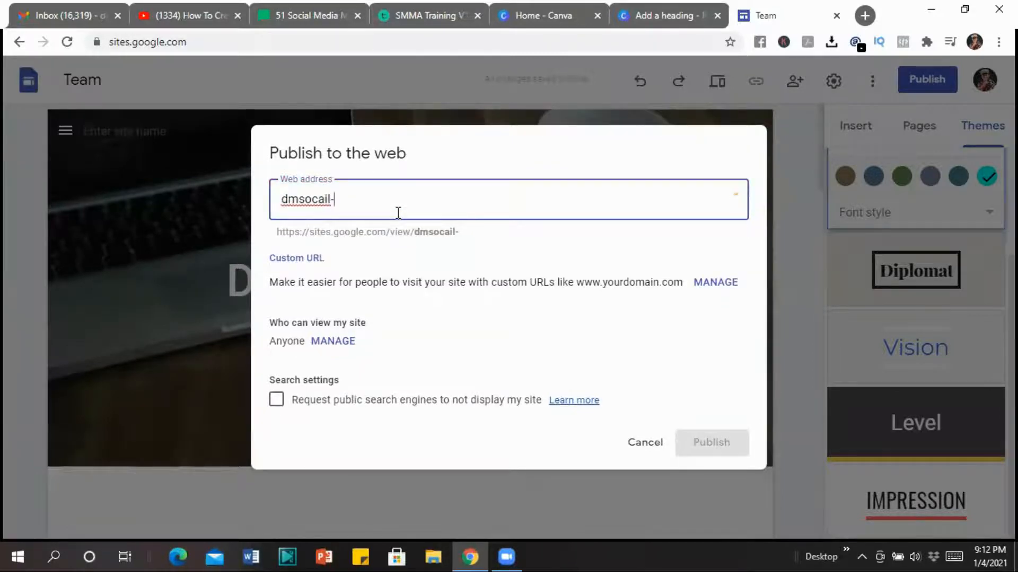
pyautogui.press('BackSpace')
pyautogui.write('dia')
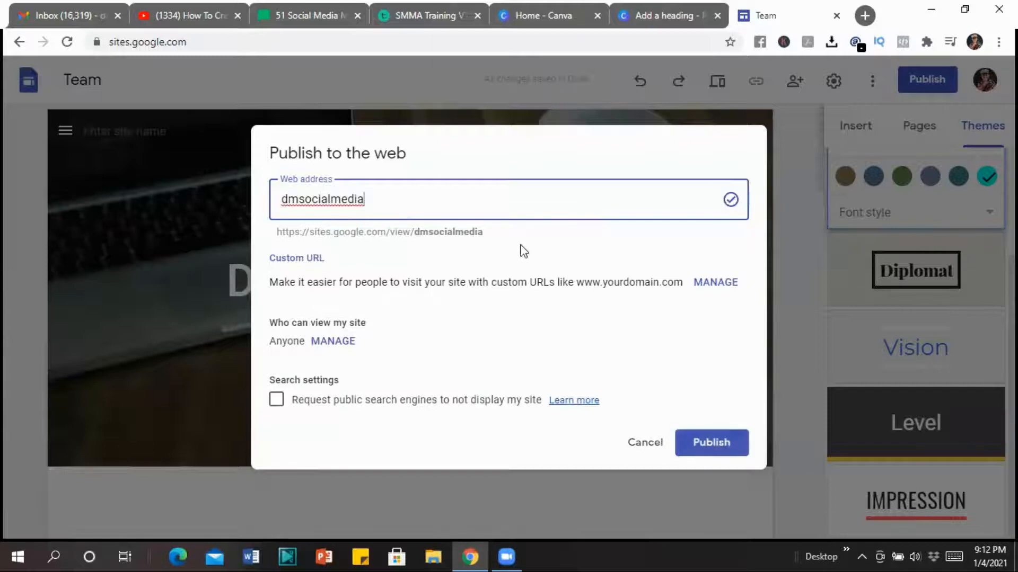
pyautogui.click(276, 400)
pyautogui.click(710, 443)
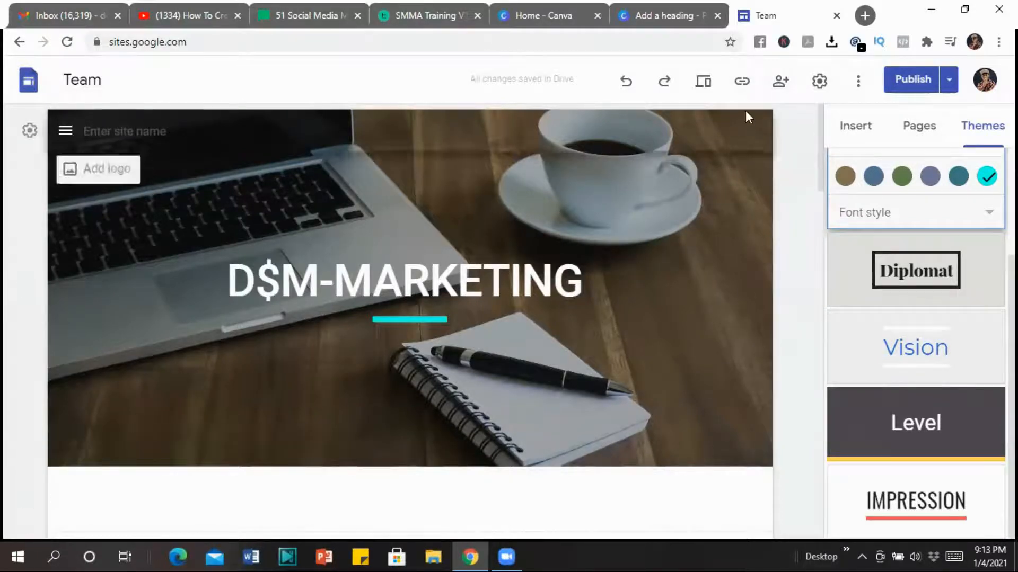
# Copy the published site link and open it in a new browser tab.
pyautogui.click(744, 82)
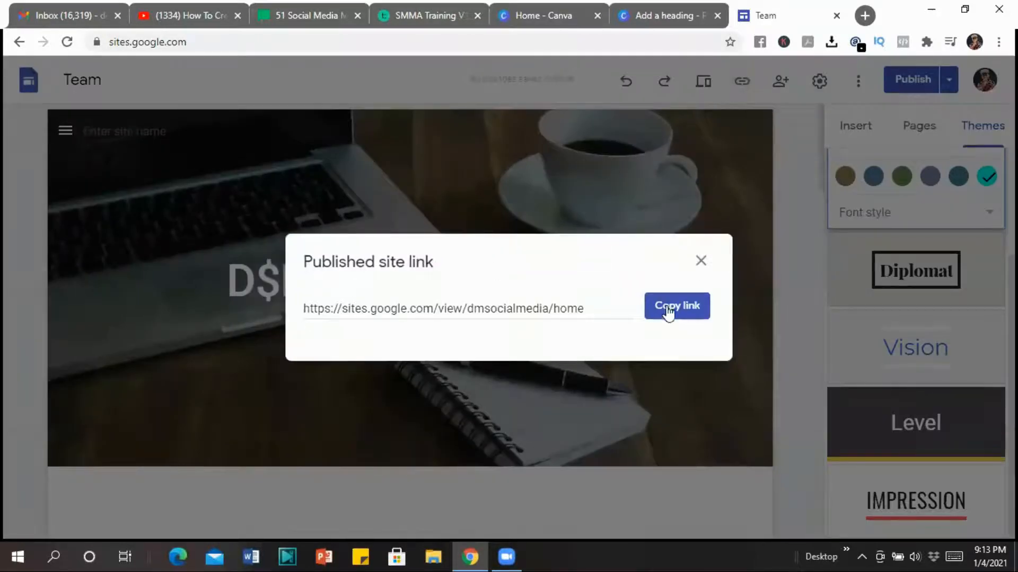
pyautogui.click(666, 317)
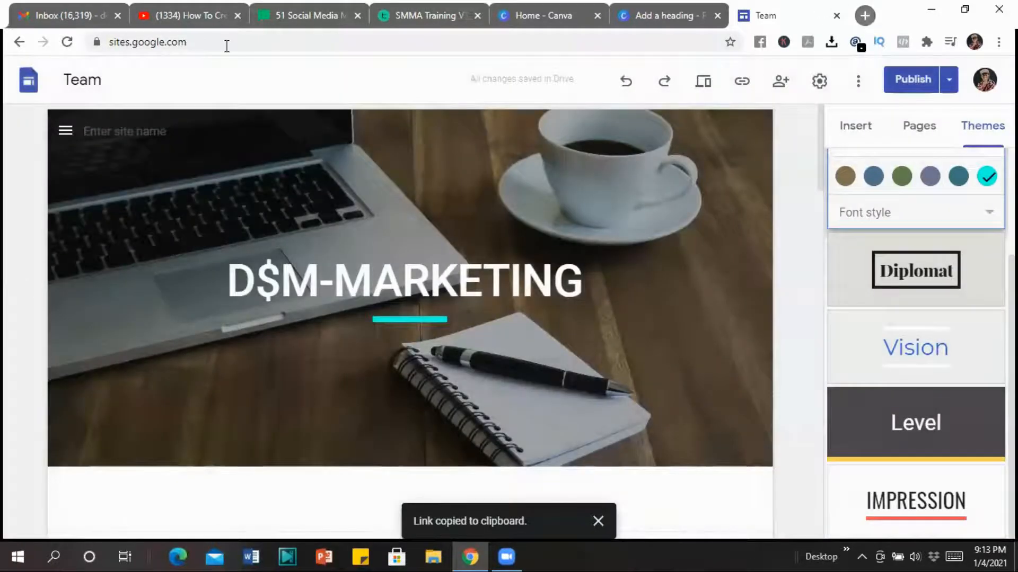
pyautogui.hotkey('ctrl', 't')
pyautogui.click(136, 43)
pyautogui.rightClick(135, 44)
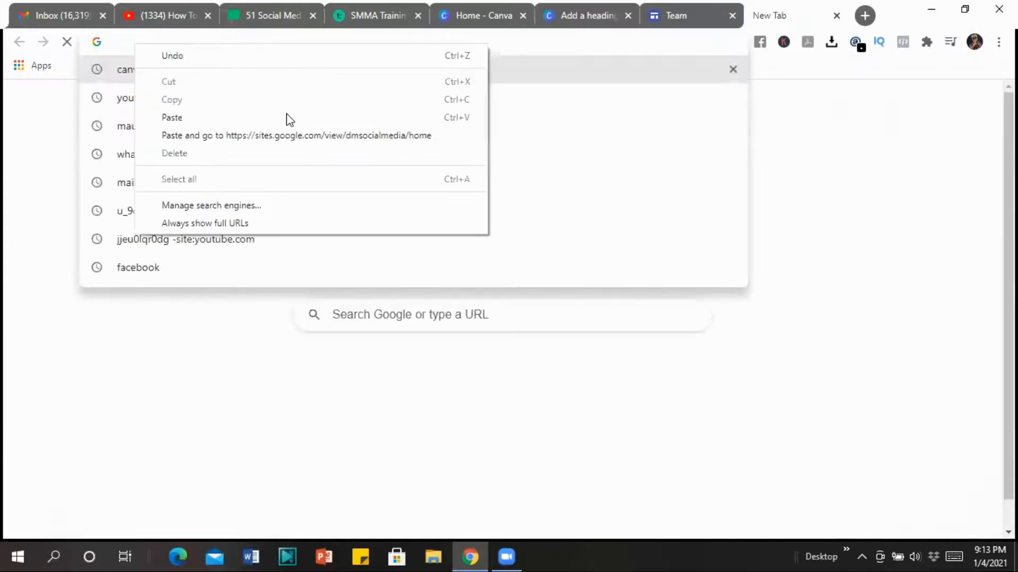
pyautogui.click(219, 117)
pyautogui.press('Return')
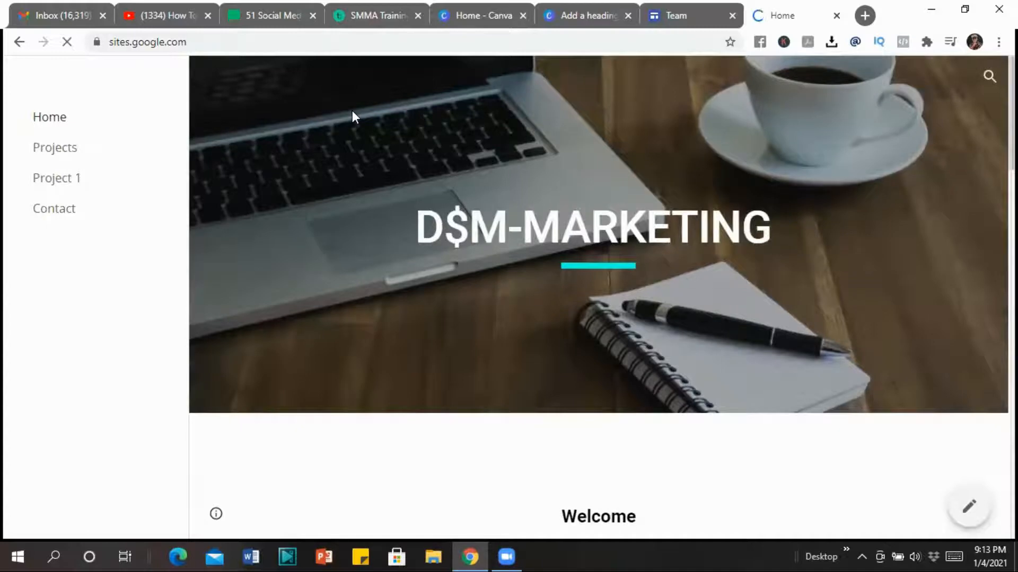
# Review the published Home page's sections and test the embedded landing page video, pausing it and dismissing the suggested videos.
pyautogui.scroll(-7, 555, 176)
pyautogui.scroll(4, 554, 174)
pyautogui.scroll(3, 554, 173)
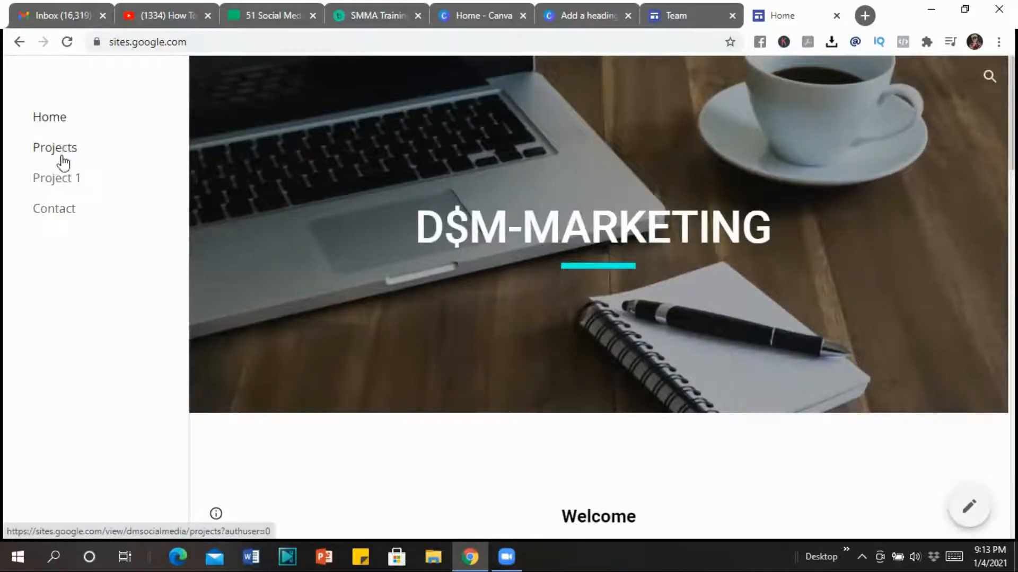
pyautogui.scroll(-15, 424, 205)
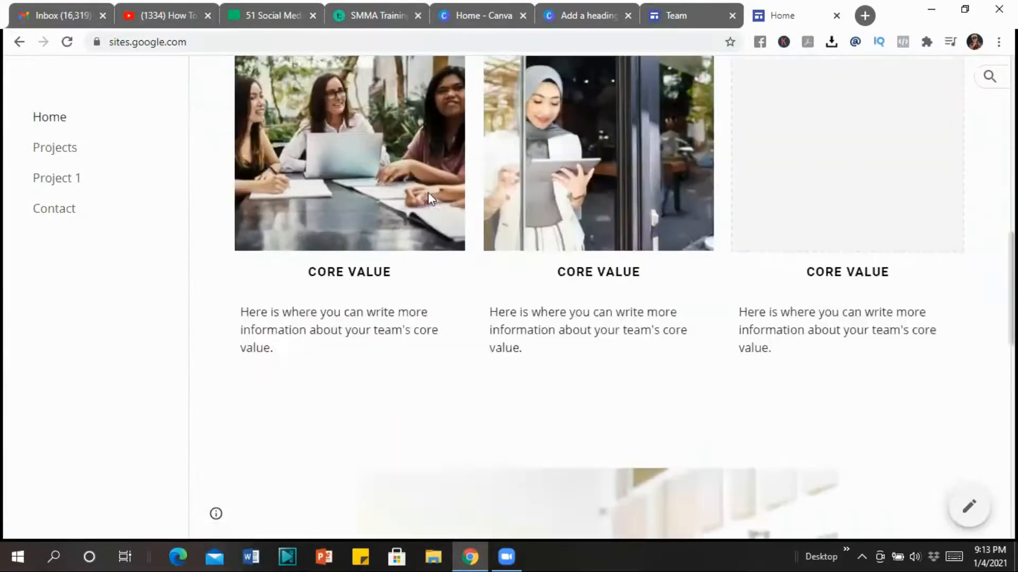
pyautogui.scroll(15, 429, 190)
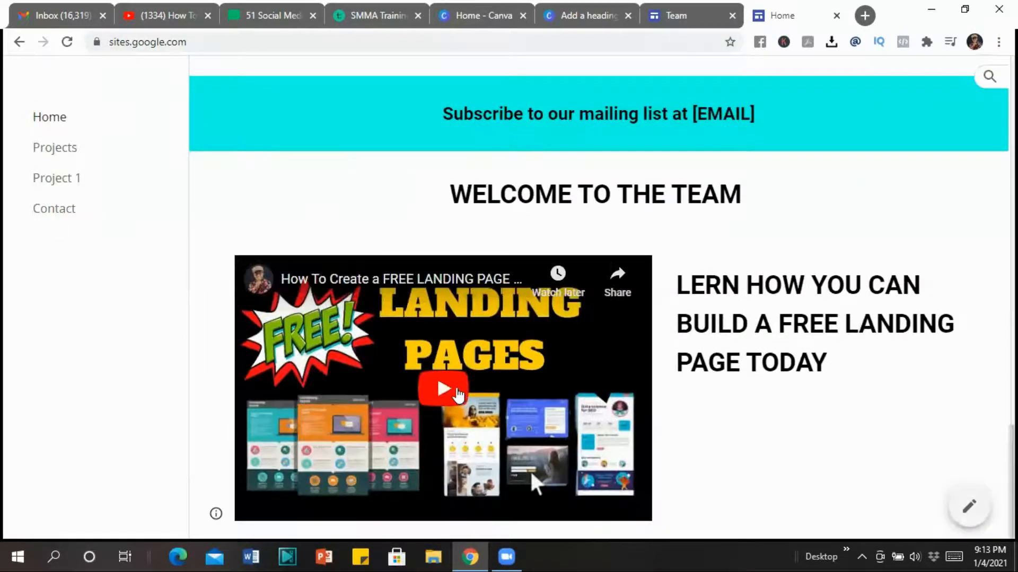
pyautogui.click(456, 395)
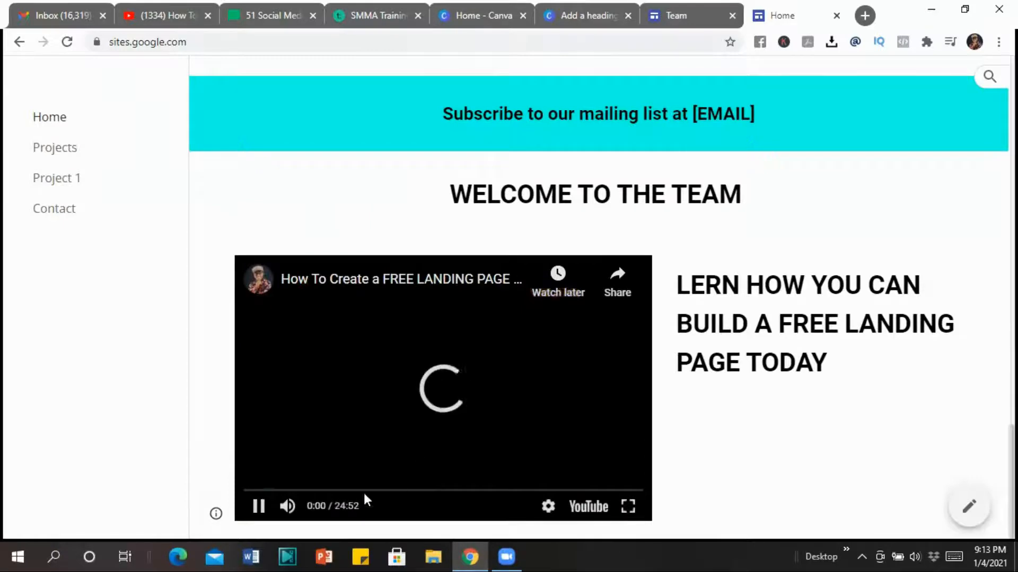
pyautogui.click(260, 506)
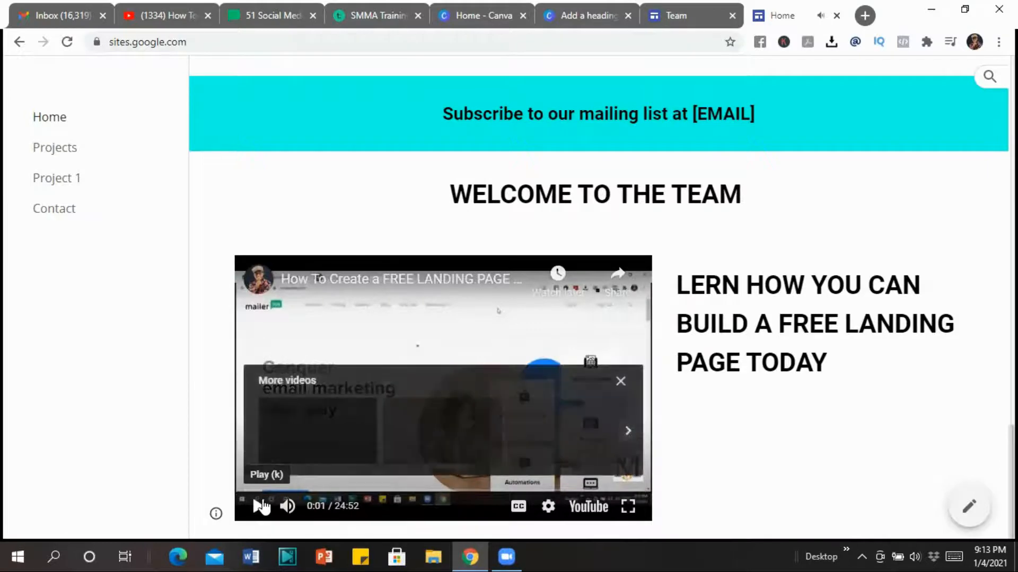
pyautogui.click(620, 381)
pyautogui.scroll(5, 618, 373)
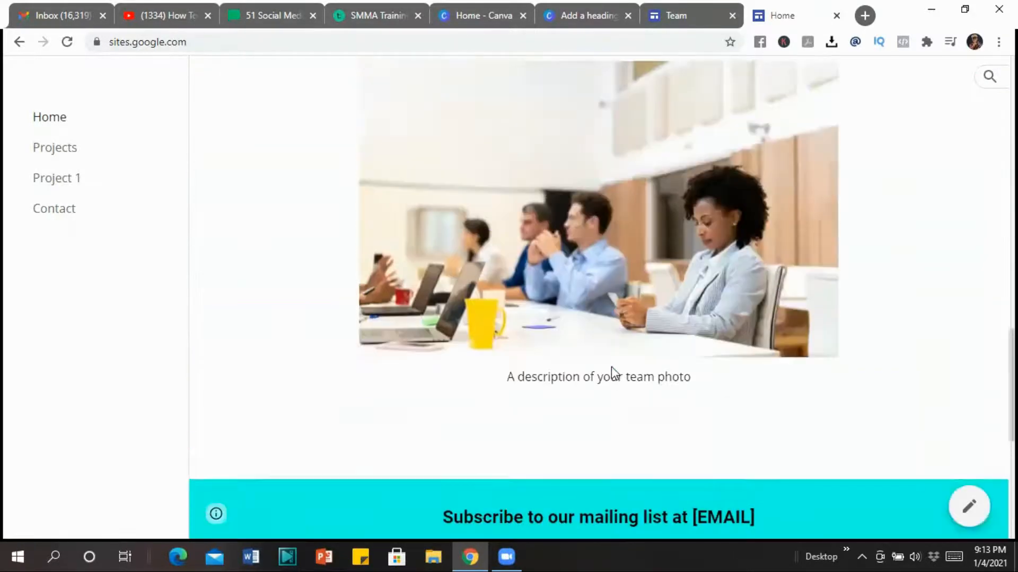
pyautogui.scroll(-5, 613, 368)
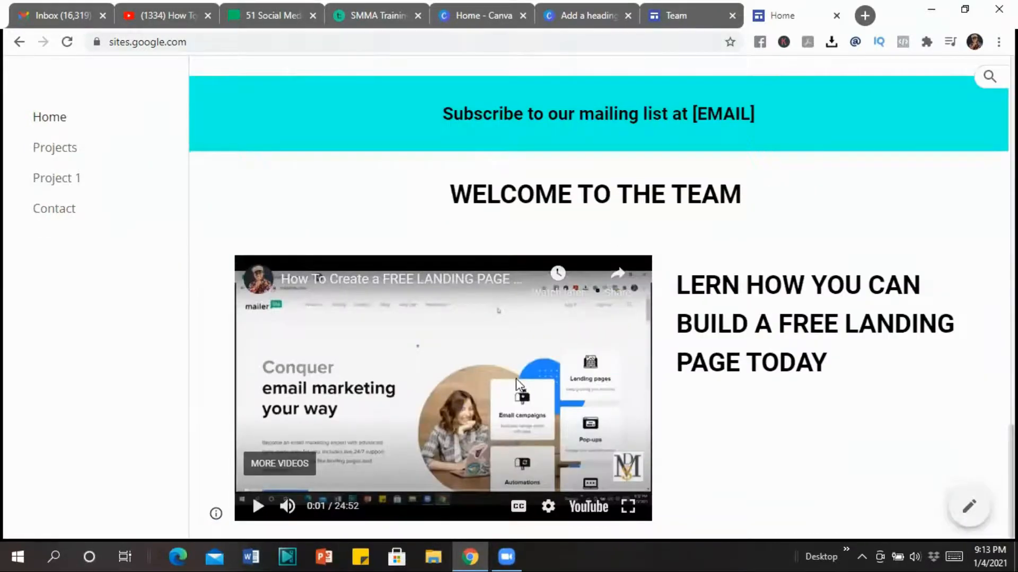
pyautogui.scroll(10, 495, 313)
pyautogui.scroll(10, 501, 329)
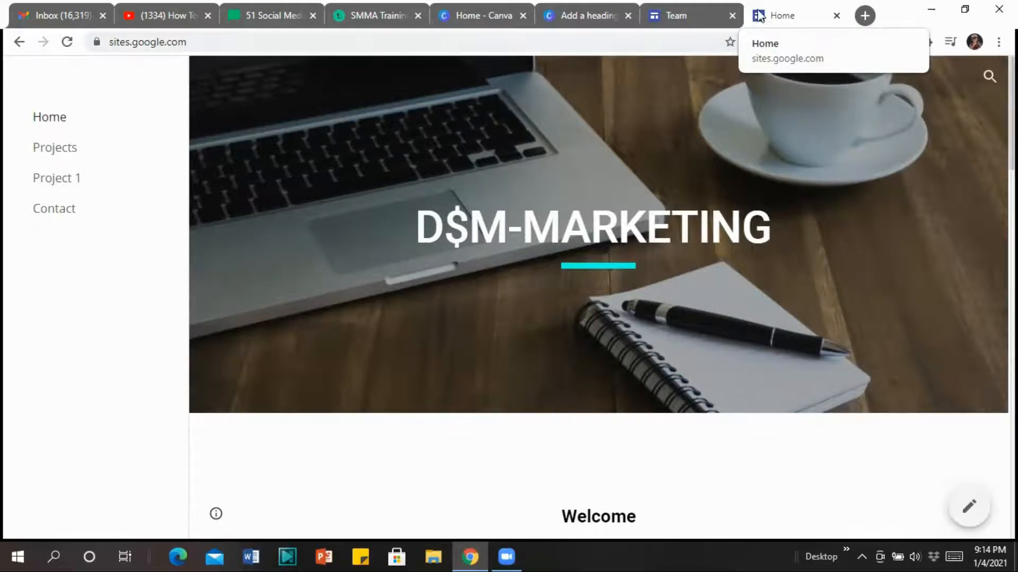
# Return to the site editor, go to the Google Sites start page and look through the recent sites.
pyautogui.click(658, 21)
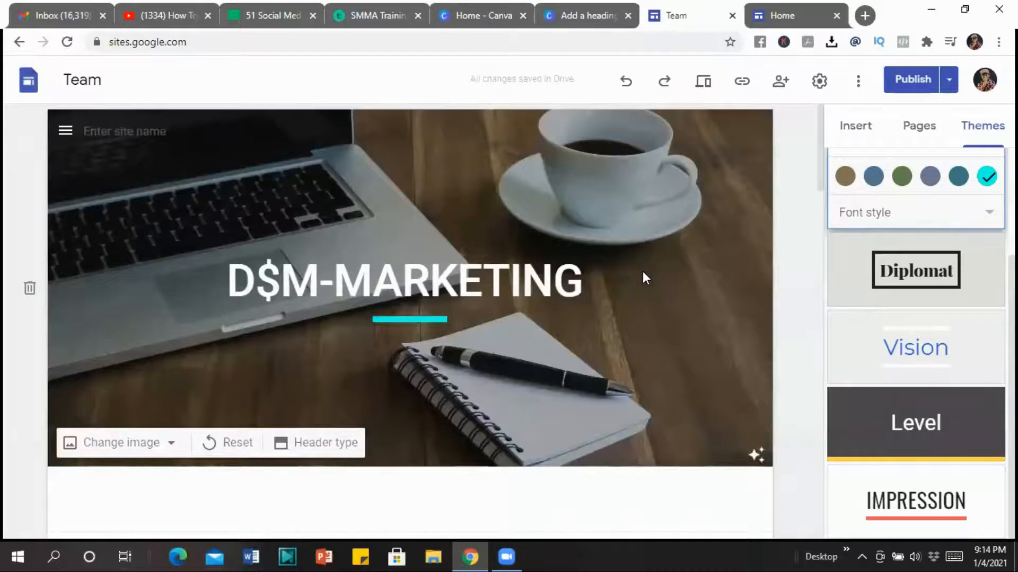
pyautogui.click(30, 87)
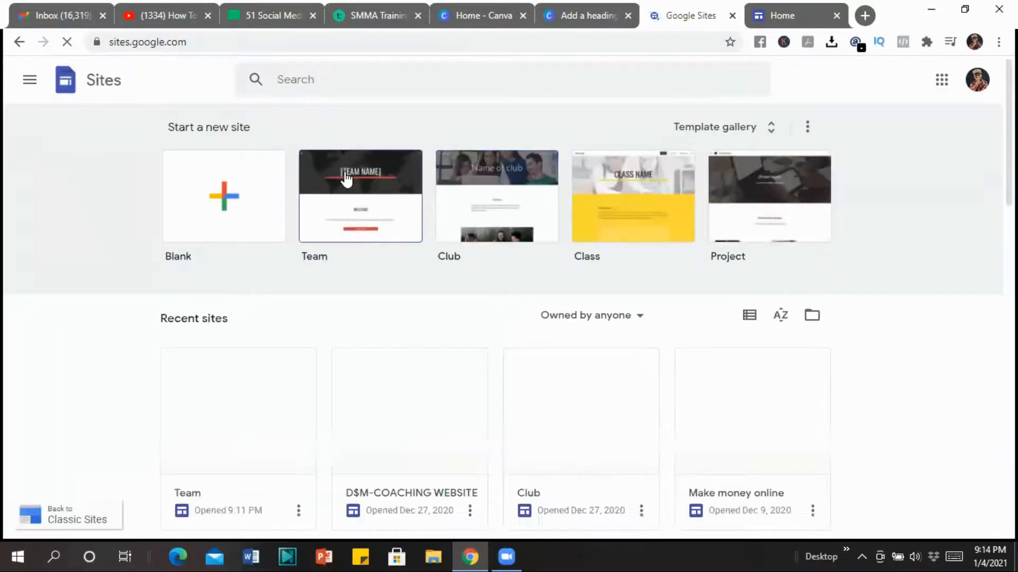
pyautogui.scroll(-5, 347, 177)
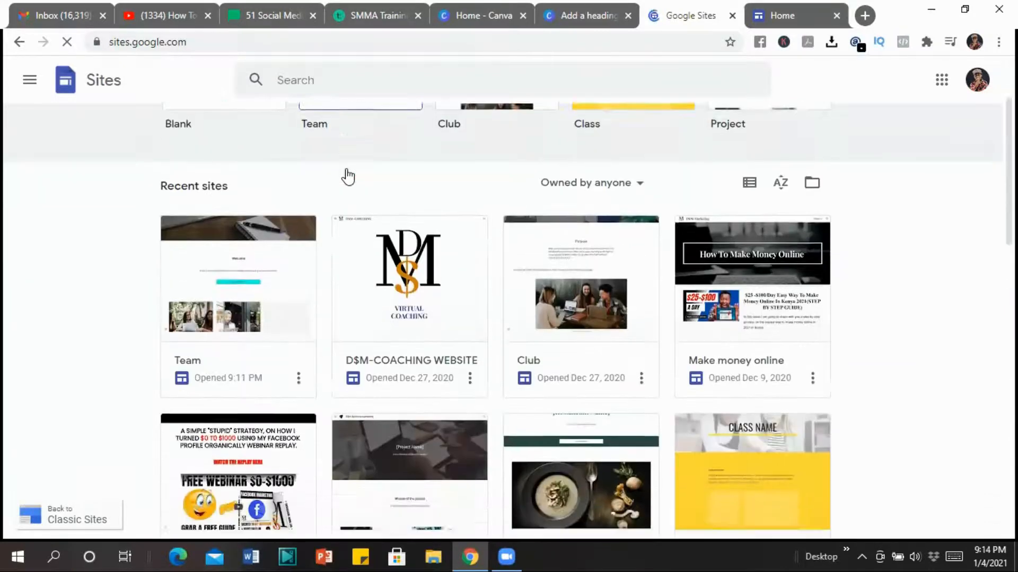
# Reopen the Team site from the recent sites for editing.
pyautogui.click(299, 213)
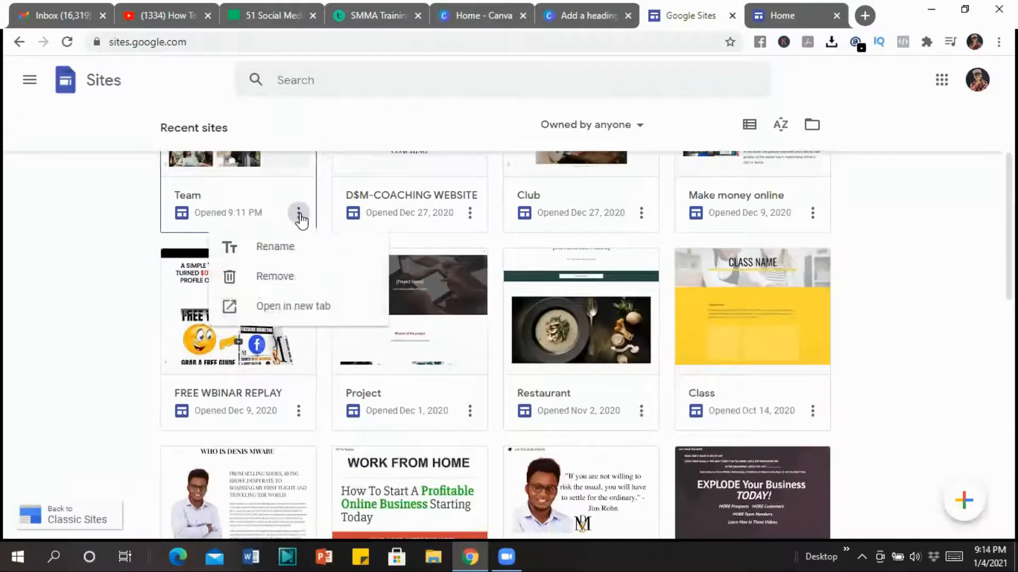
pyautogui.scroll(3, 238, 193)
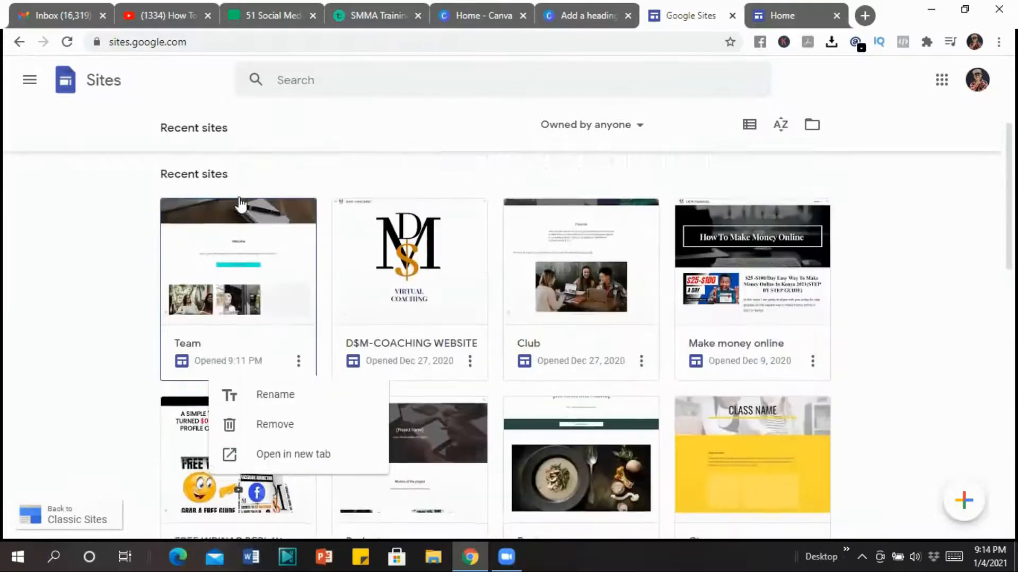
pyautogui.click(273, 275)
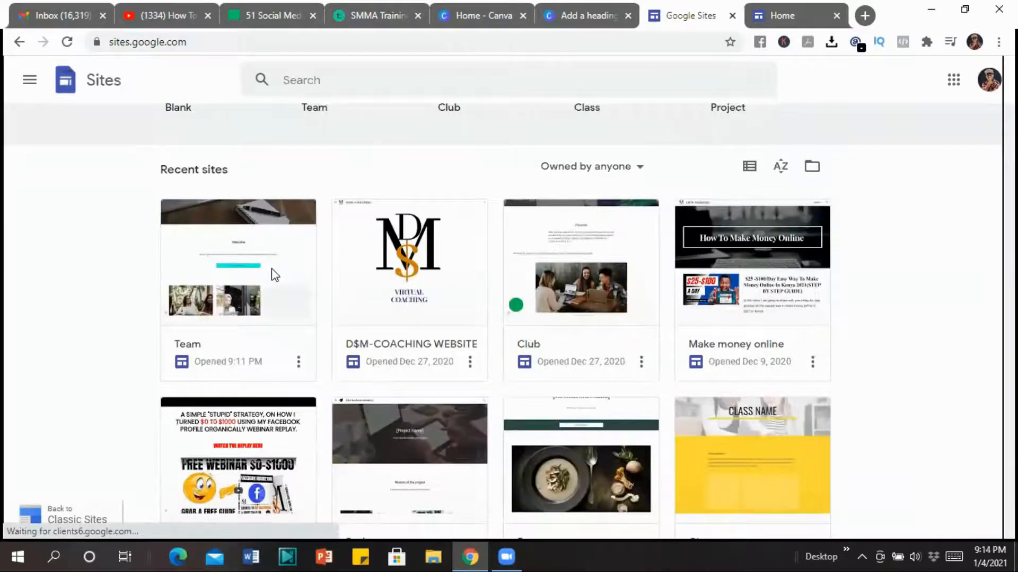
pyautogui.click(448, 249)
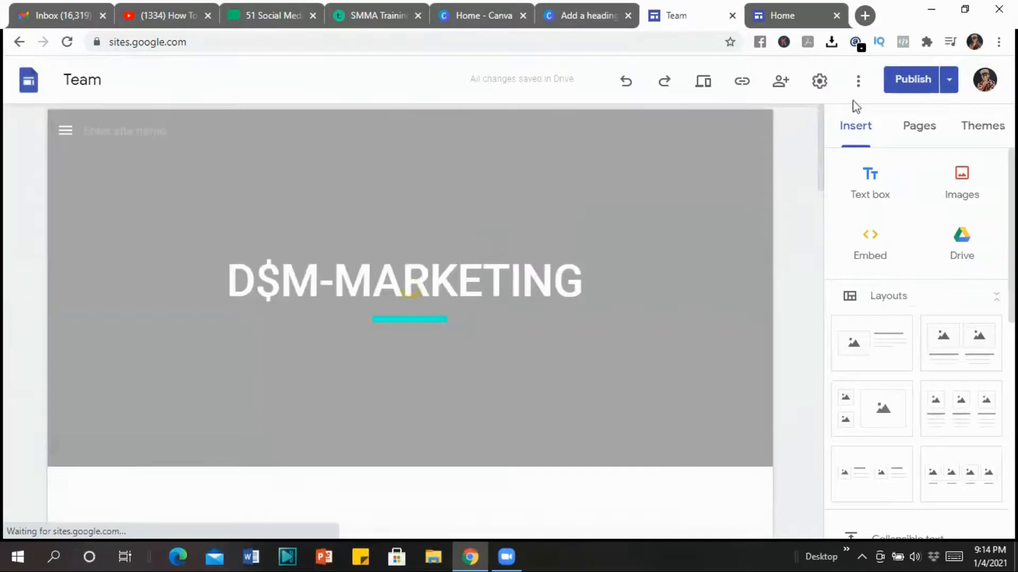
pyautogui.click(859, 83)
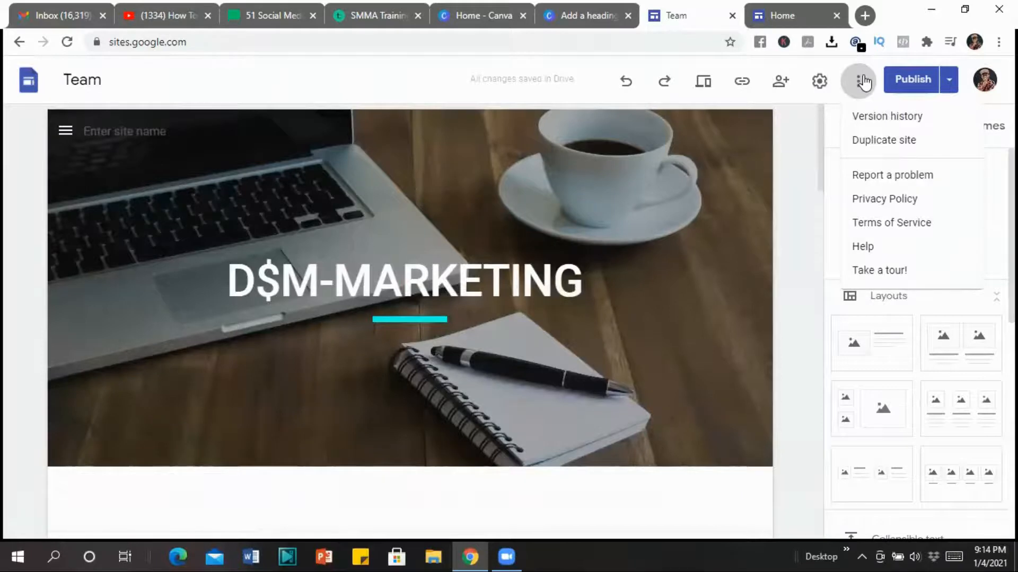
pyautogui.click(950, 85)
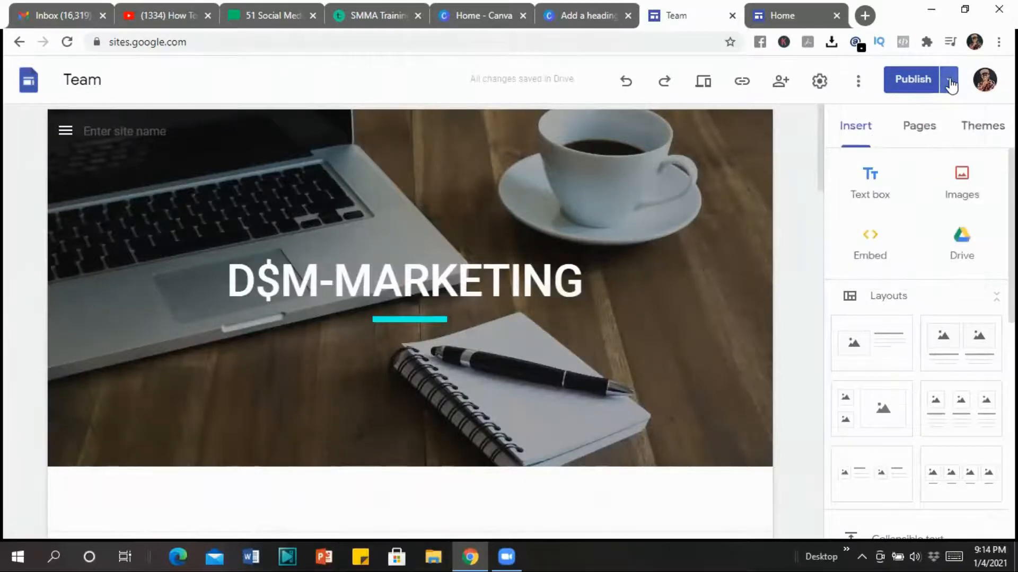
pyautogui.click(950, 85)
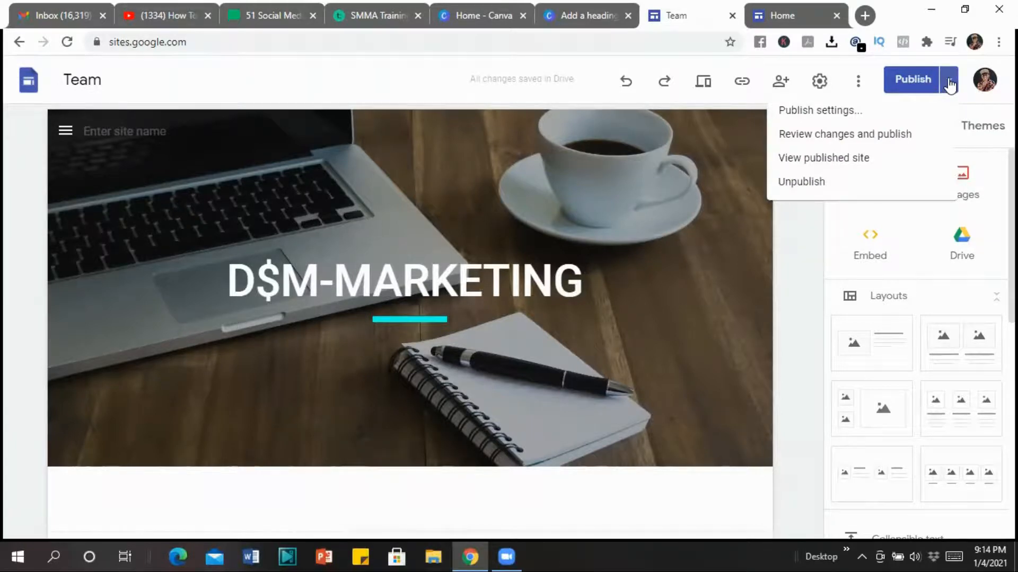
pyautogui.click(983, 82)
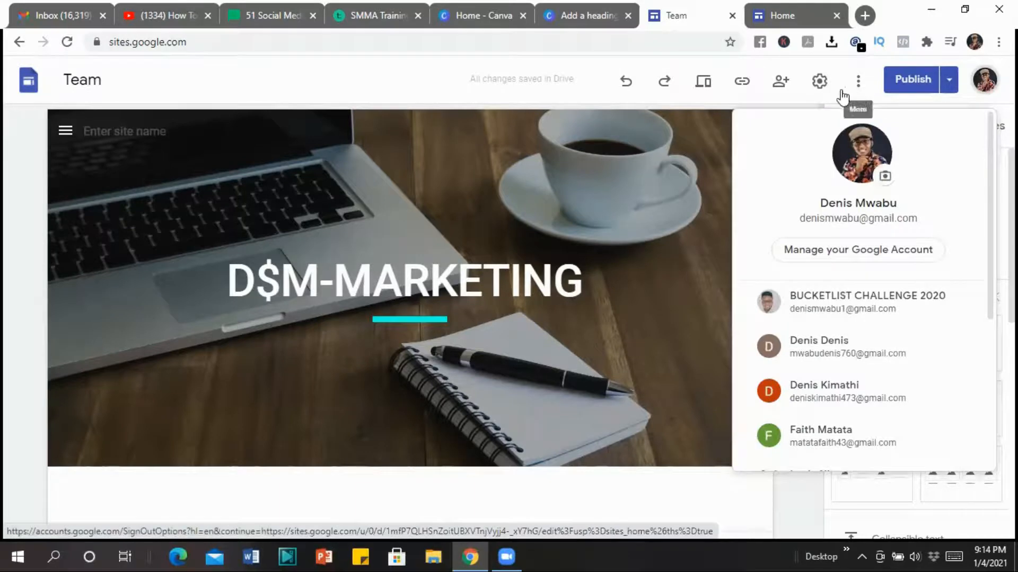
# Open the brand images section of the site settings.
pyautogui.click(820, 81)
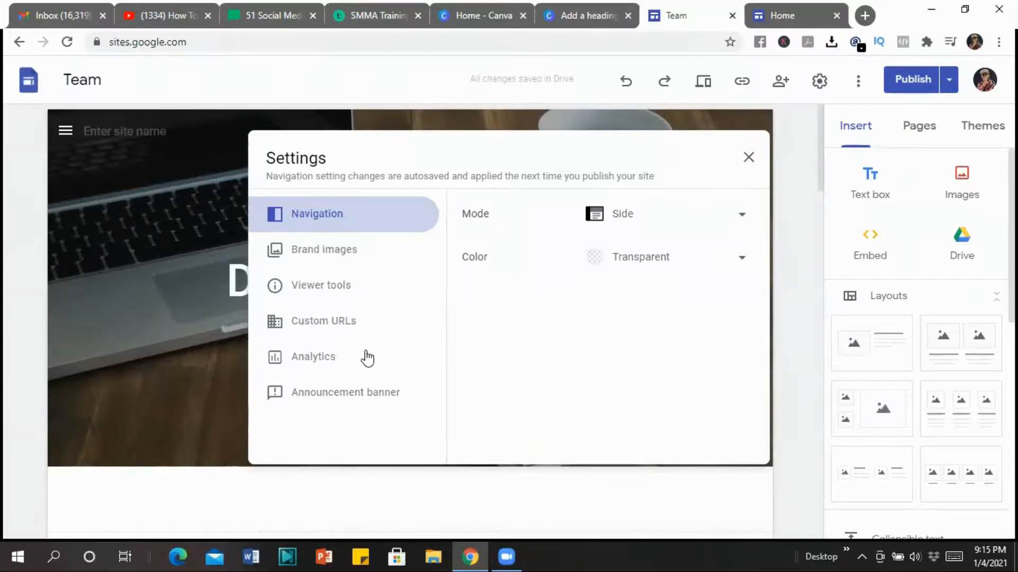
pyautogui.click(347, 249)
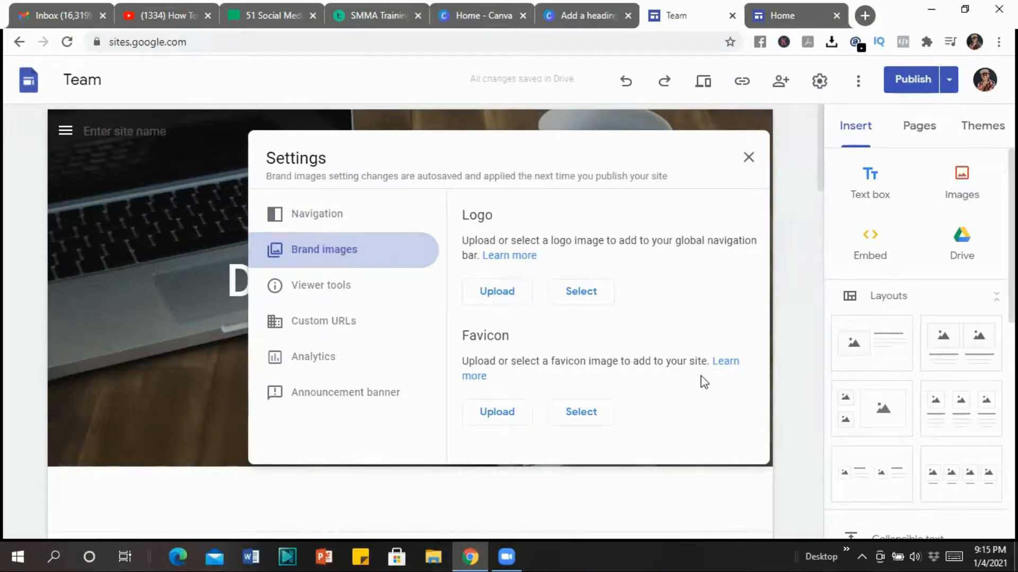
pyautogui.click(591, 412)
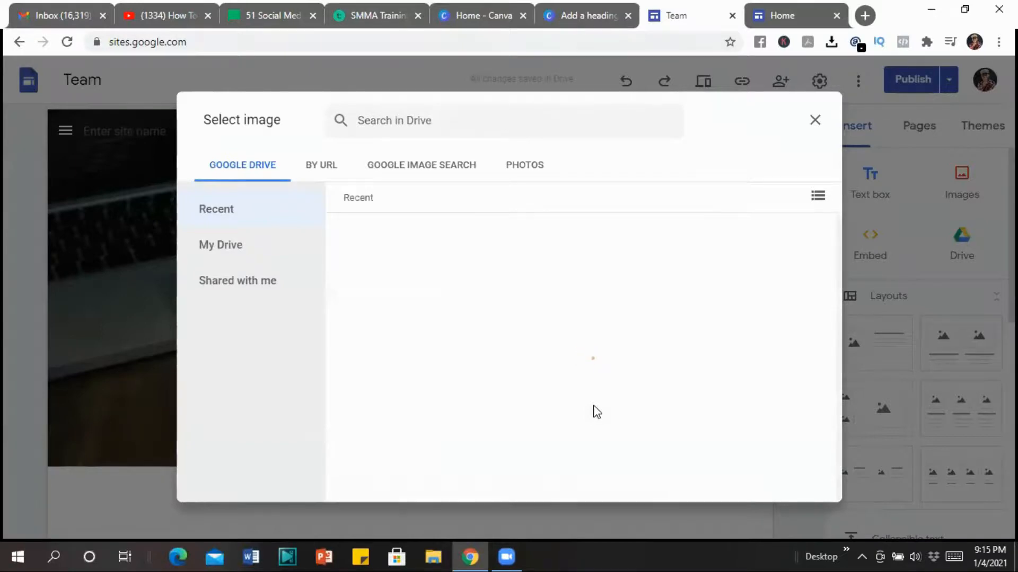
pyautogui.click(595, 407)
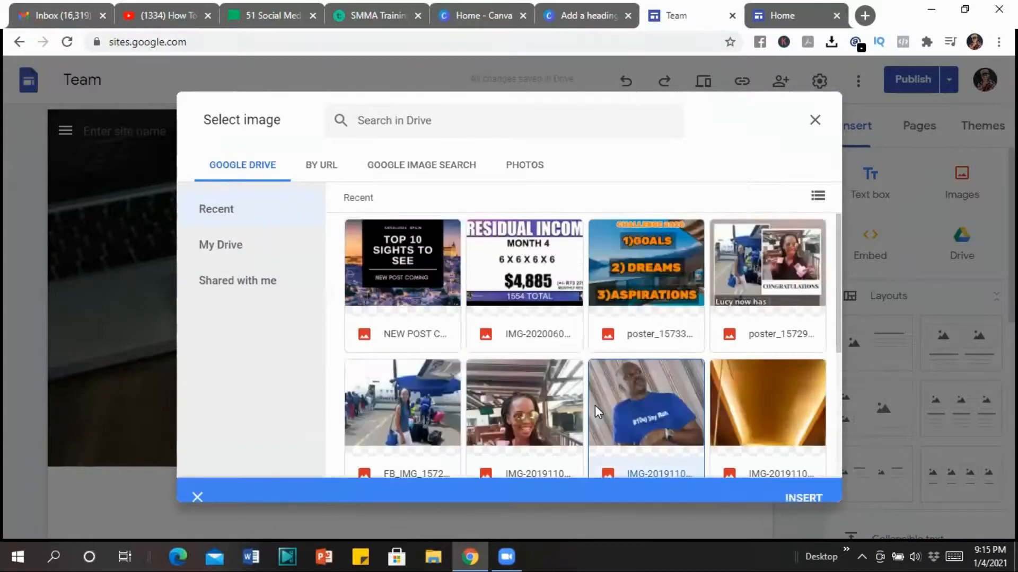
pyautogui.click(814, 121)
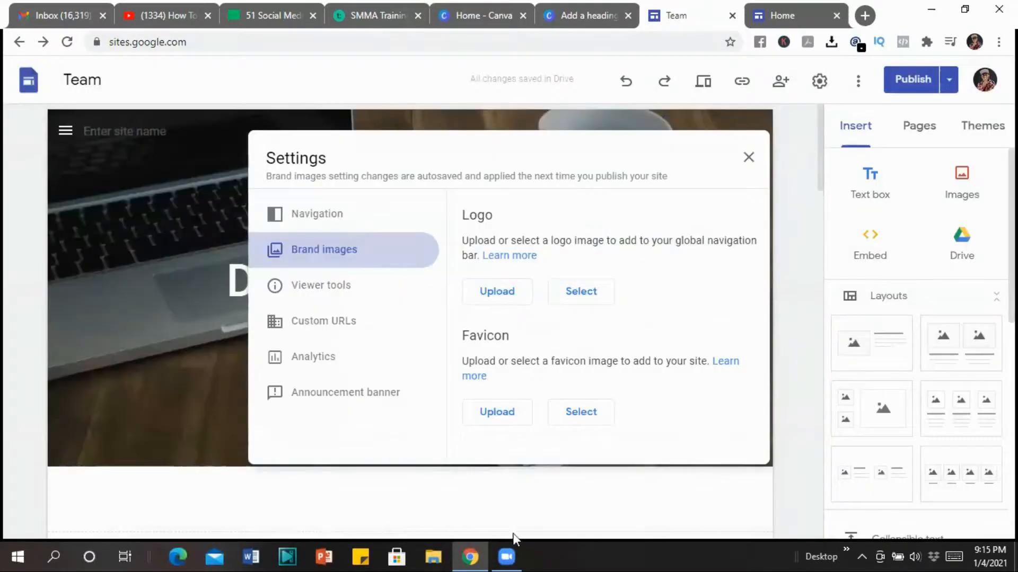
# Upload the image "MY LOGO (1)" from the Downloads folder as the site's favicon and close the settings.
pyautogui.click(500, 414)
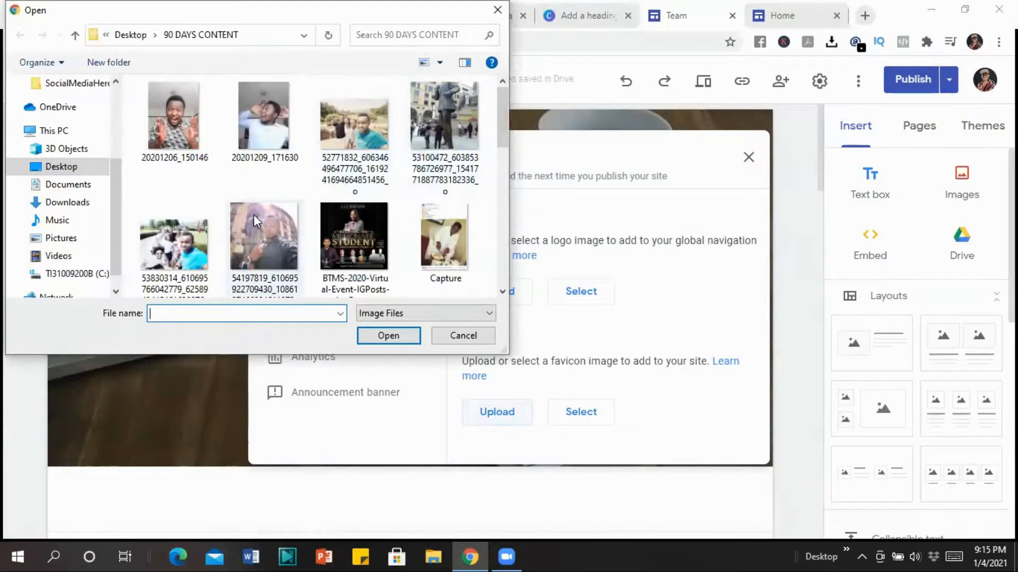
pyautogui.scroll(-5, 254, 215)
pyautogui.click(64, 203)
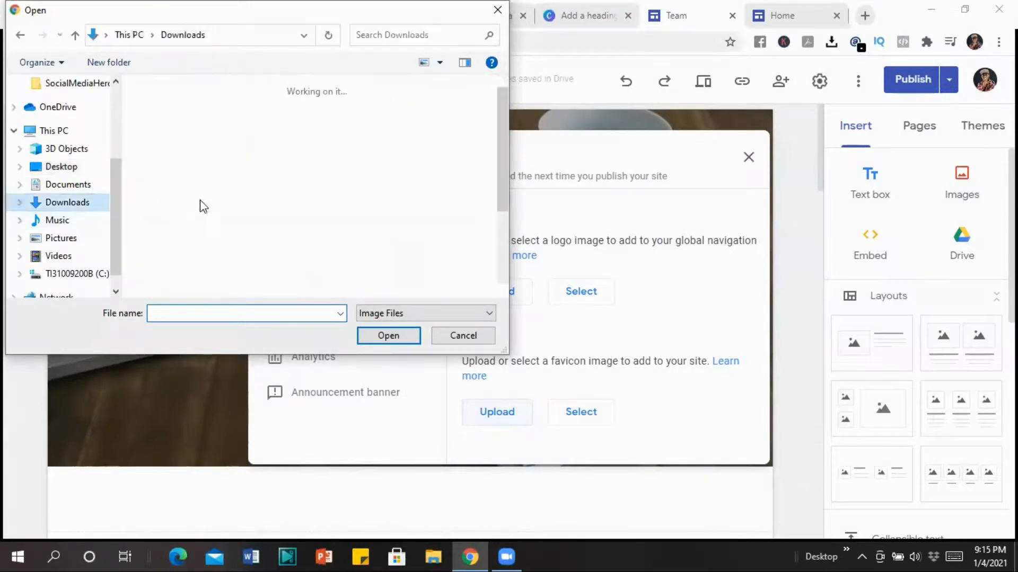
pyautogui.scroll(-10, 225, 211)
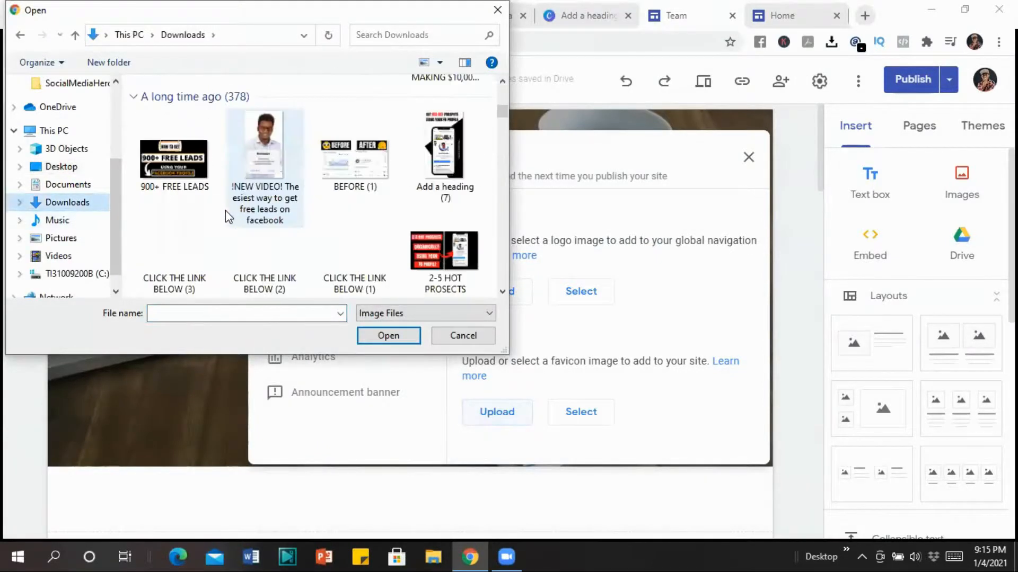
pyautogui.scroll(-2, 227, 215)
pyautogui.scroll(3, 227, 215)
pyautogui.scroll(-3, 227, 215)
pyautogui.scroll(1, 226, 215)
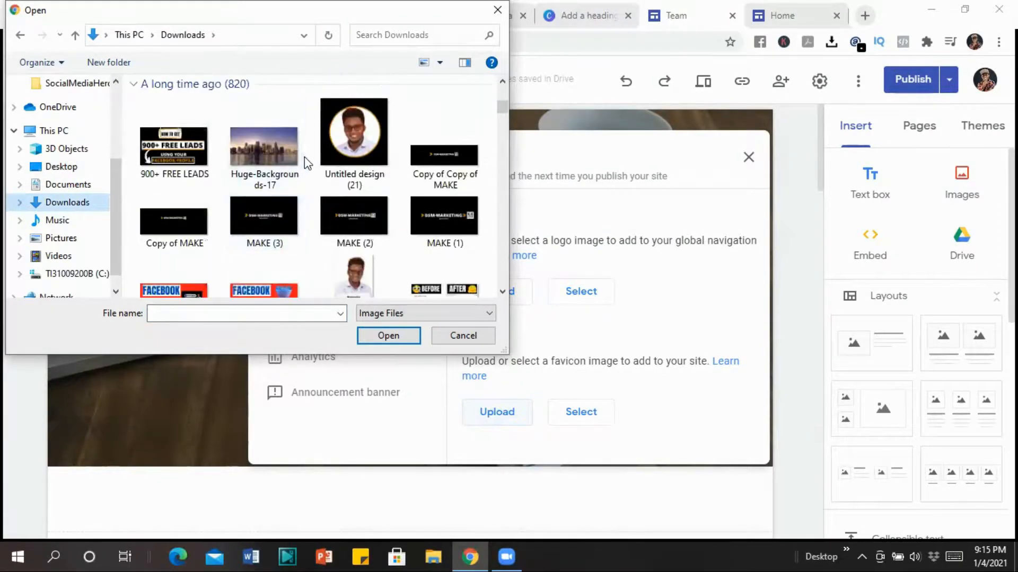
pyautogui.scroll(-8, 287, 181)
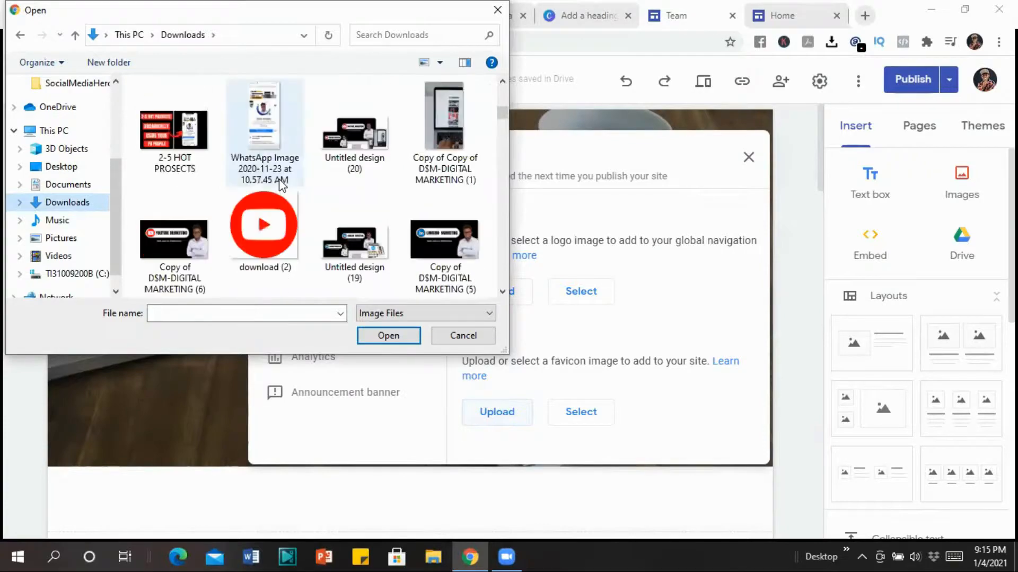
pyautogui.scroll(-10, 278, 186)
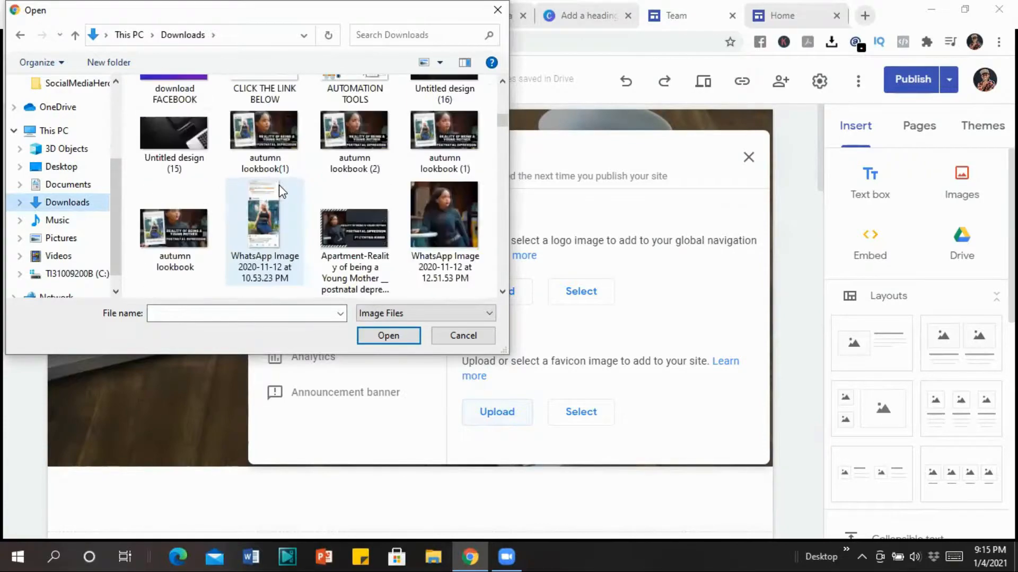
pyautogui.scroll(-10, 280, 187)
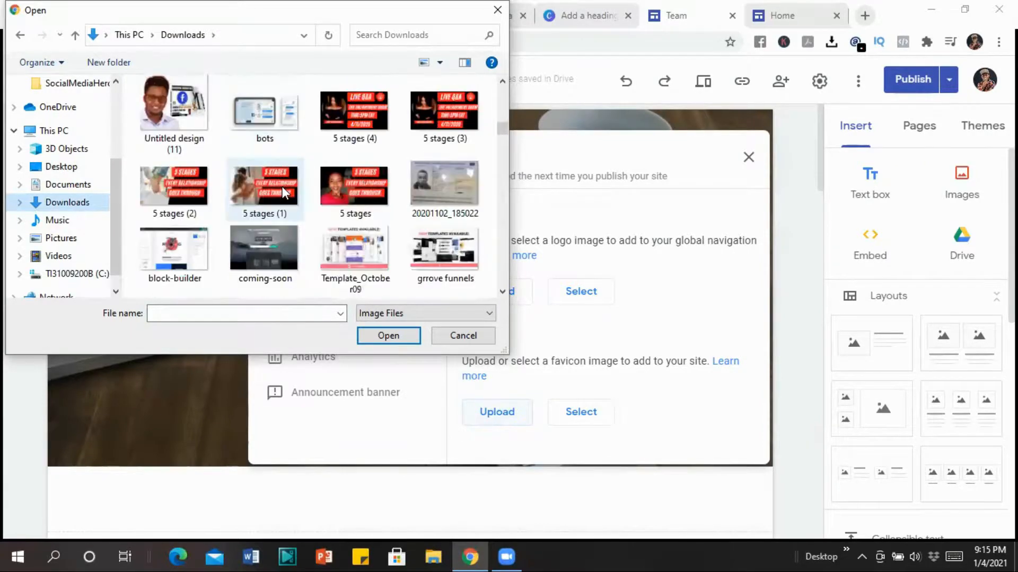
pyautogui.scroll(-10, 283, 191)
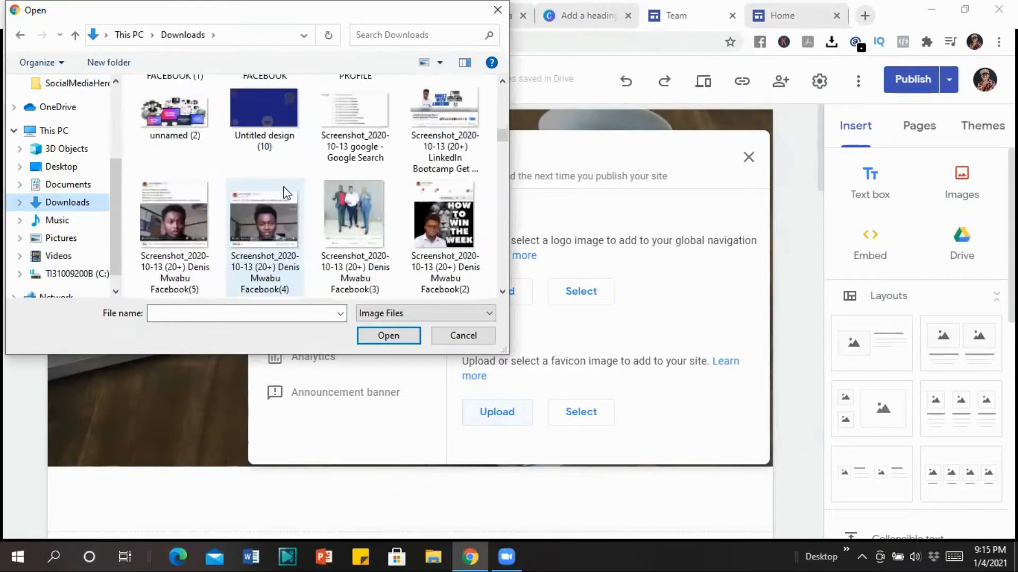
pyautogui.scroll(-10, 285, 188)
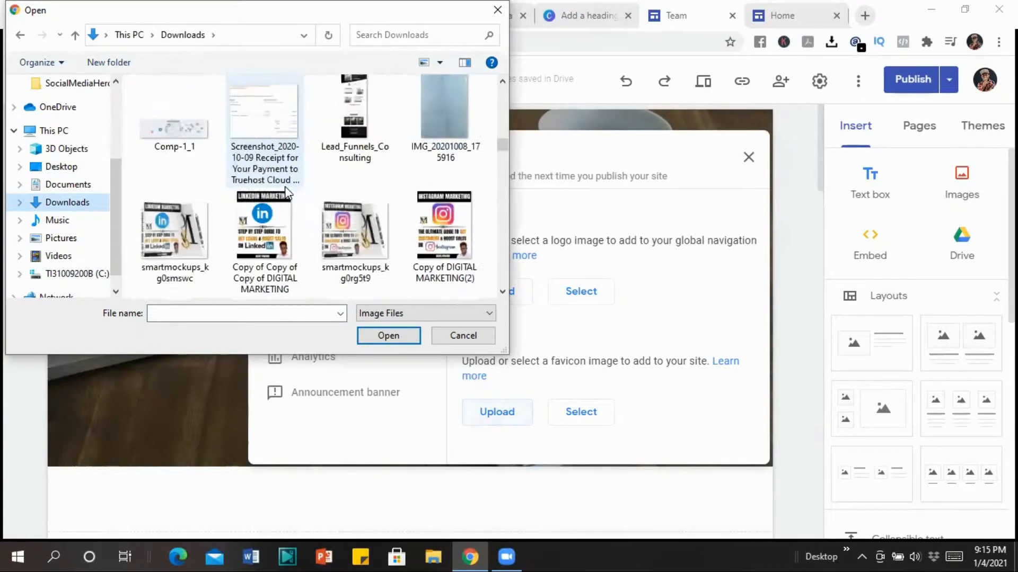
pyautogui.scroll(-6, 286, 191)
pyautogui.click(204, 253)
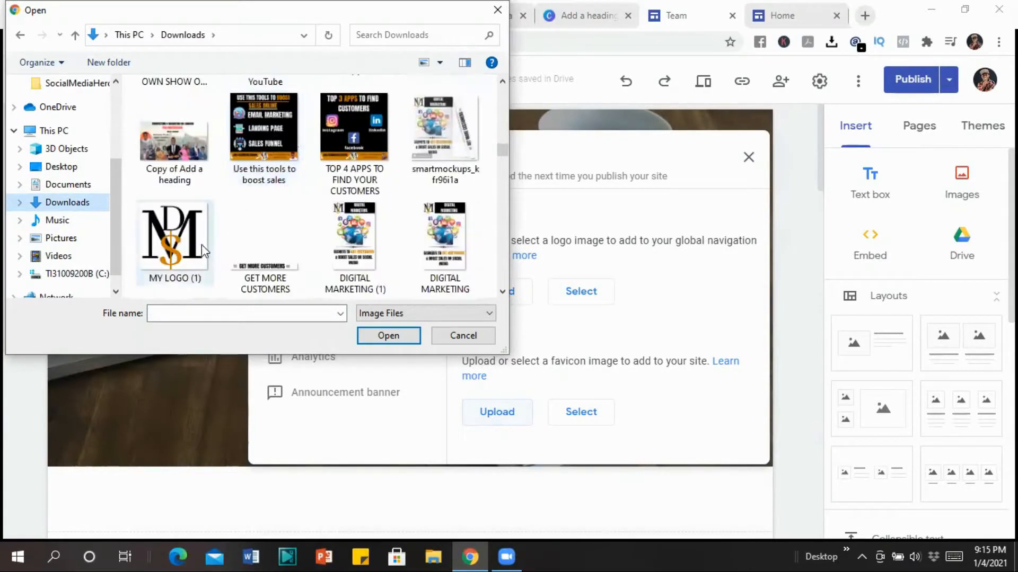
pyautogui.click(398, 339)
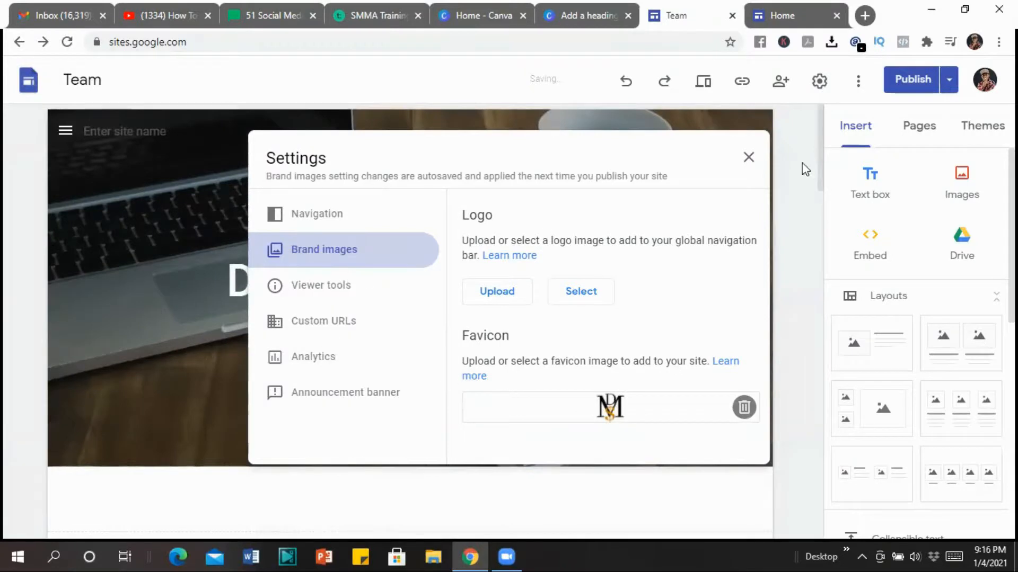
pyautogui.click(748, 157)
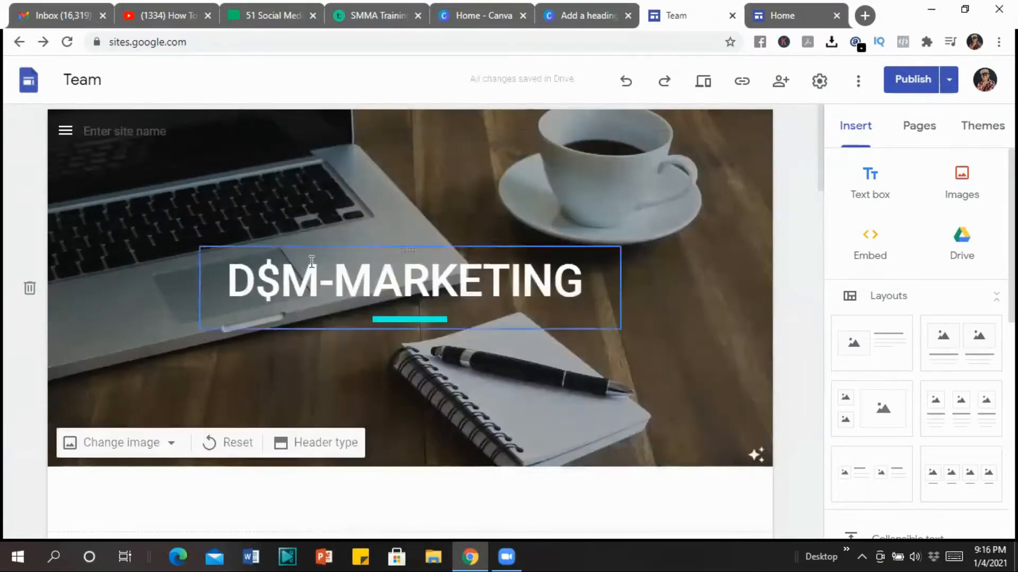
# Publish the site again with the updated favicon and view the live site.
pyautogui.click(909, 74)
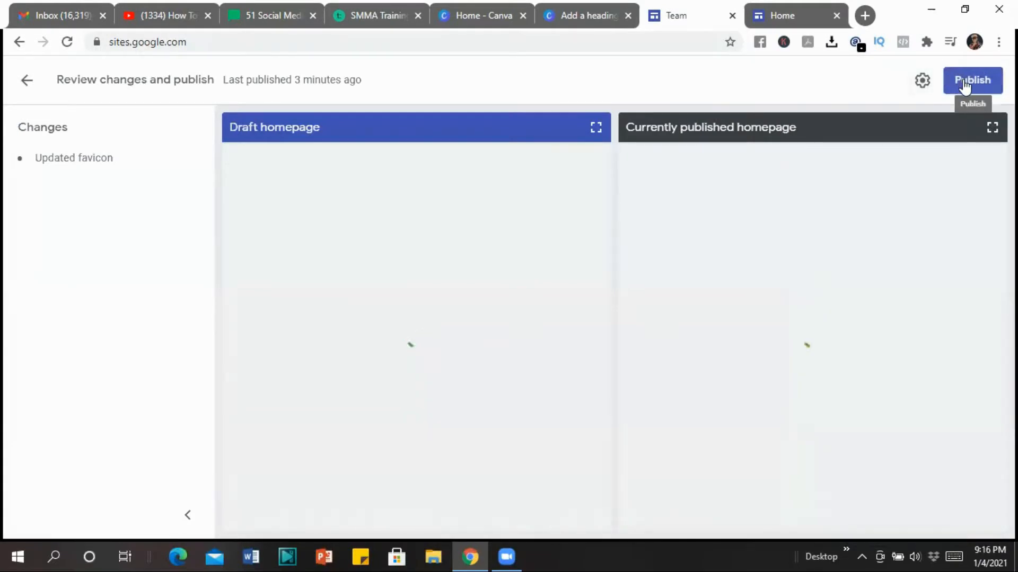
pyautogui.click(964, 83)
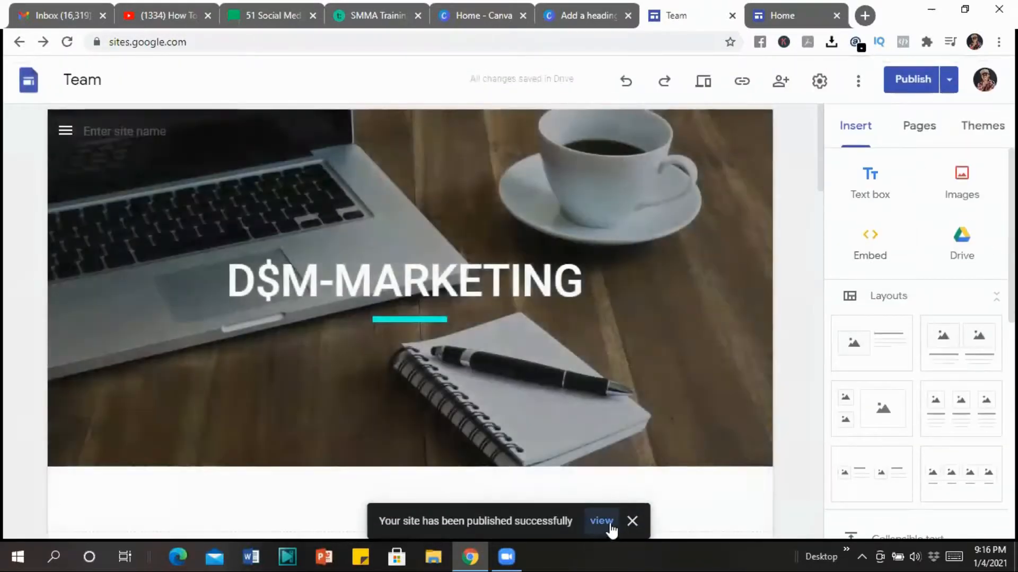
pyautogui.click(604, 521)
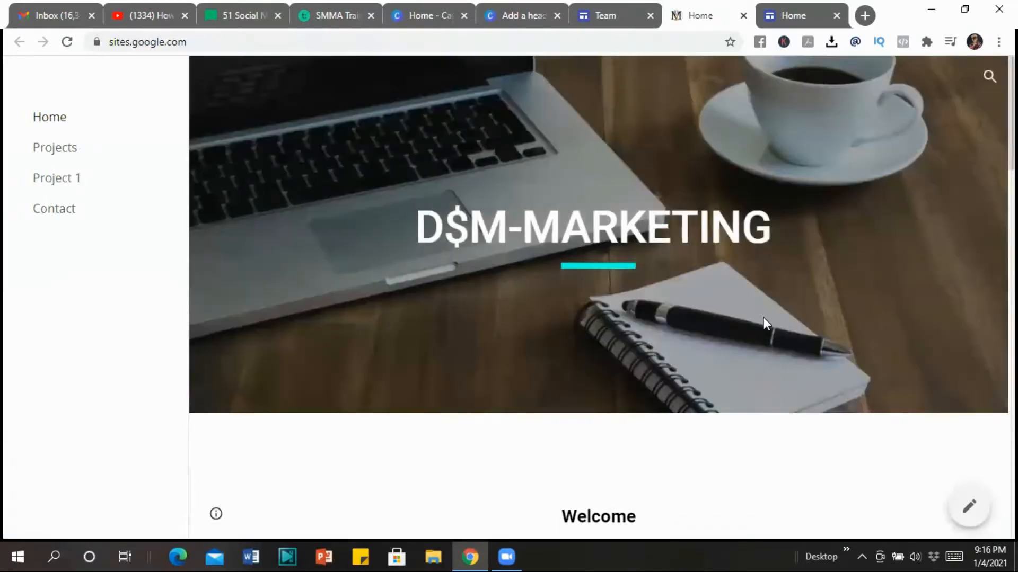
# Compare the favicons of the old and newly published site tabs and review the new Home page down to the embedded video.
pyautogui.click(799, 19)
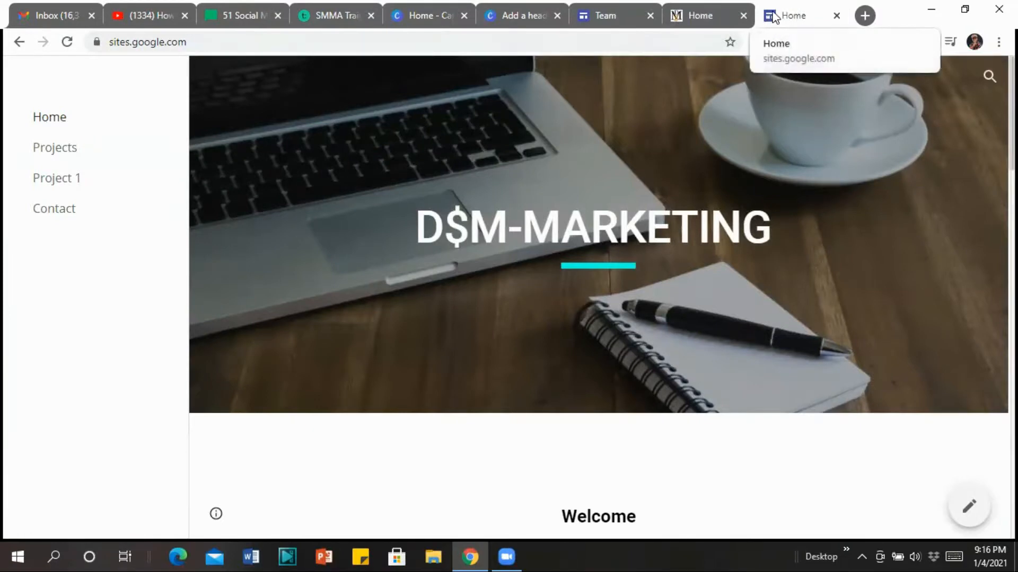
pyautogui.click(684, 19)
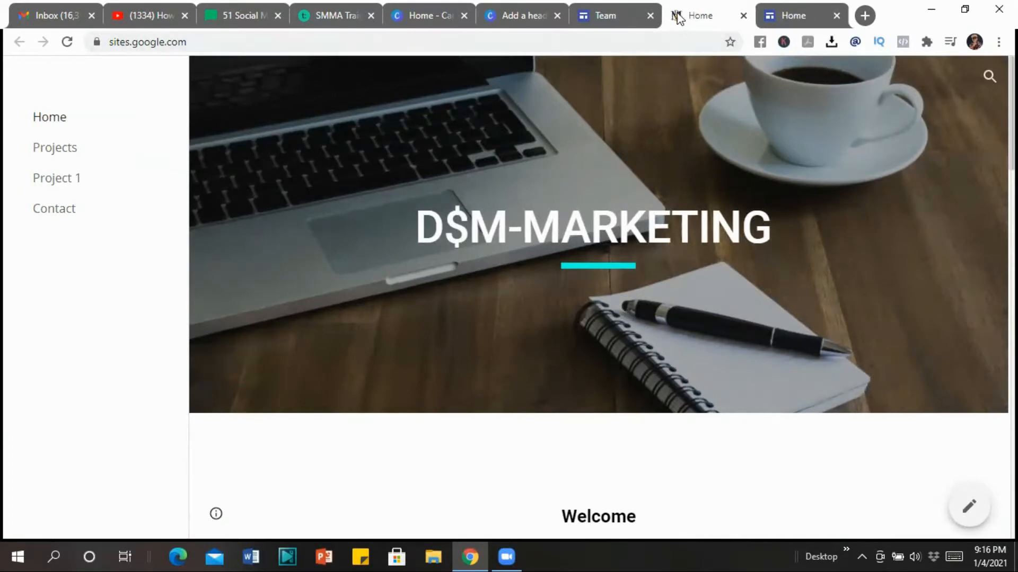
pyautogui.scroll(-20, 660, 194)
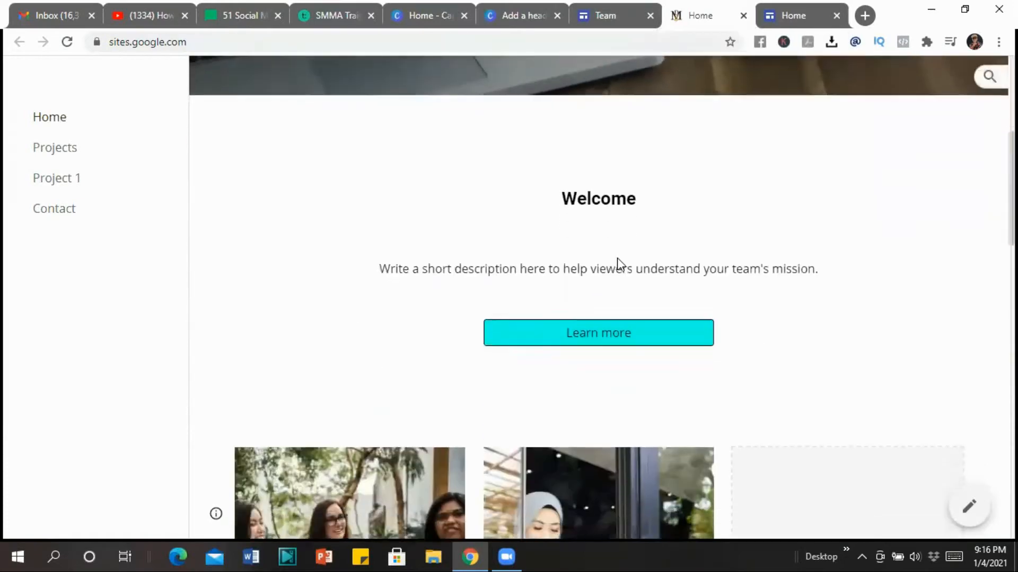
pyautogui.scroll(-2, 624, 262)
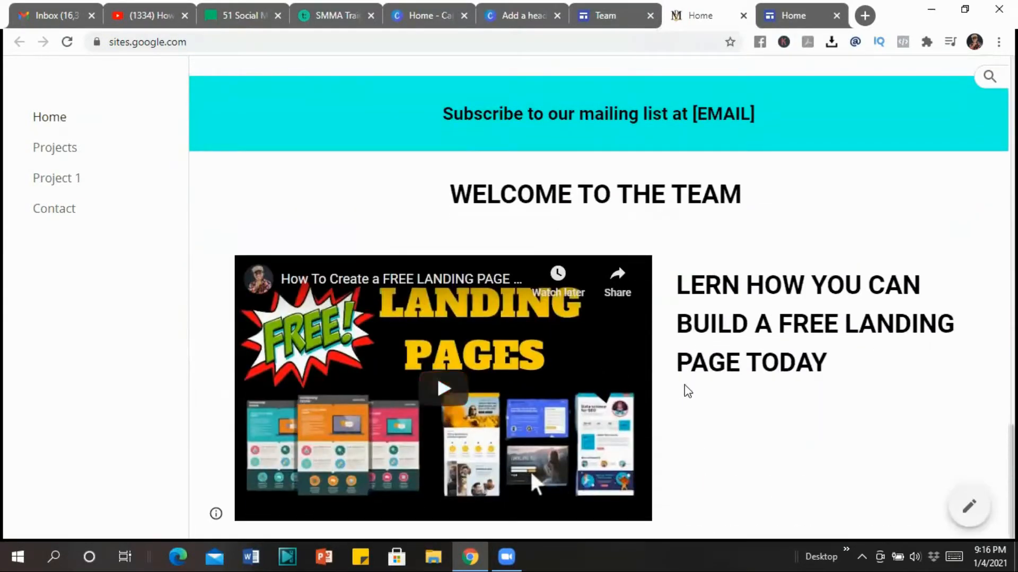
pyautogui.scroll(5, 681, 390)
pyautogui.scroll(-5, 677, 391)
# Switch to YouTube and examine the landing page video's description, highlighting the free ebook offer and its link.
pyautogui.click(146, 17)
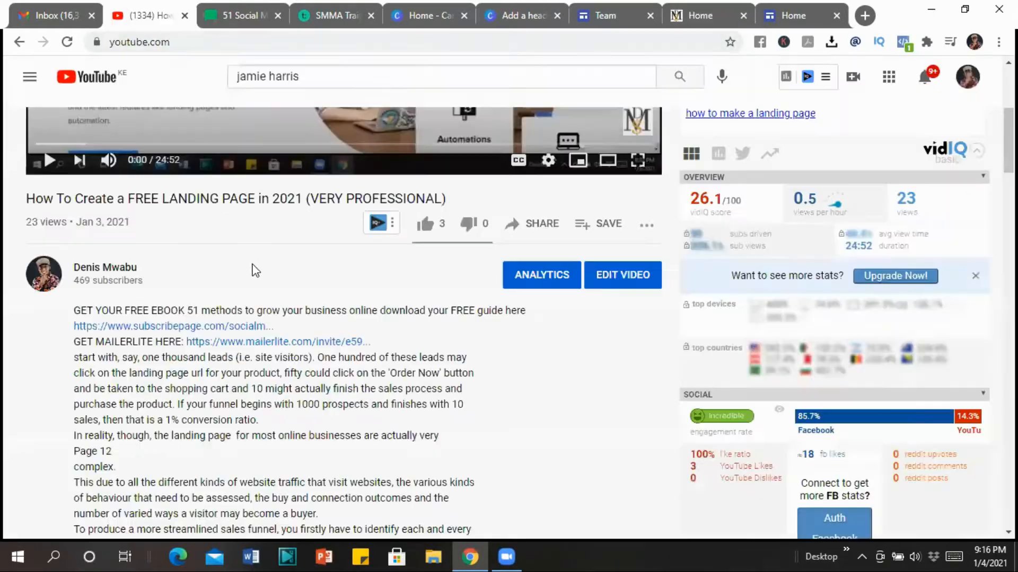
pyautogui.scroll(2, 132, 320)
pyautogui.scroll(-3, 49, 332)
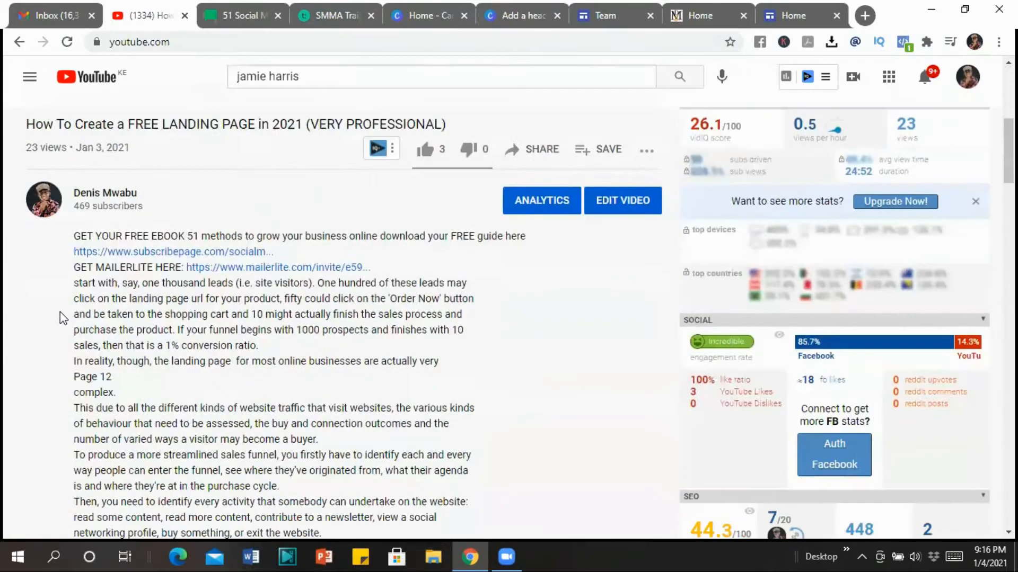
pyautogui.moveTo(80, 235); pyautogui.dragTo(276, 256)
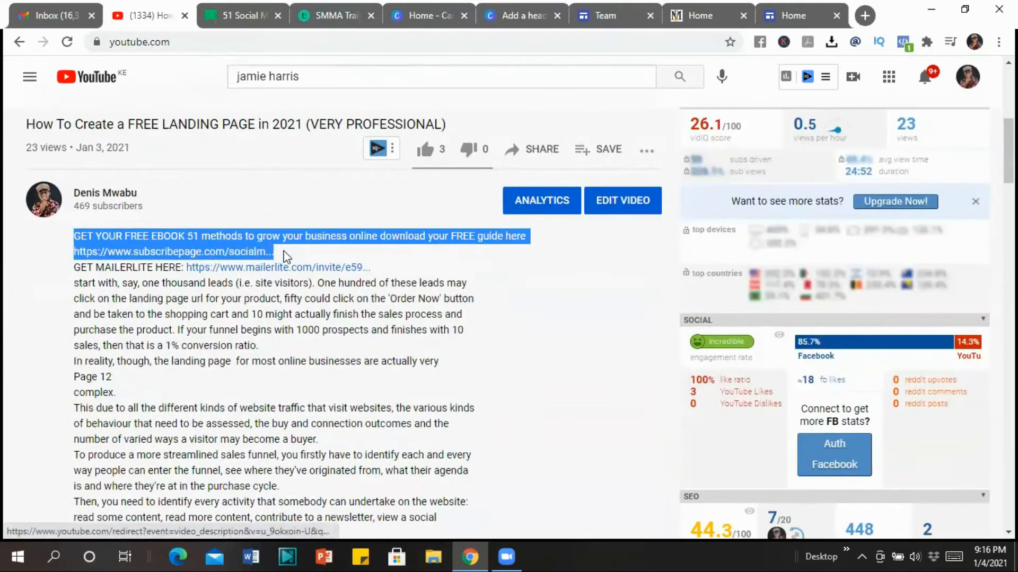
pyautogui.scroll(4, 297, 281)
pyautogui.scroll(1, 303, 278)
pyautogui.scroll(-2, 303, 279)
# Like the landing page video and view its sharing options, closing them without sharing.
pyautogui.click(427, 299)
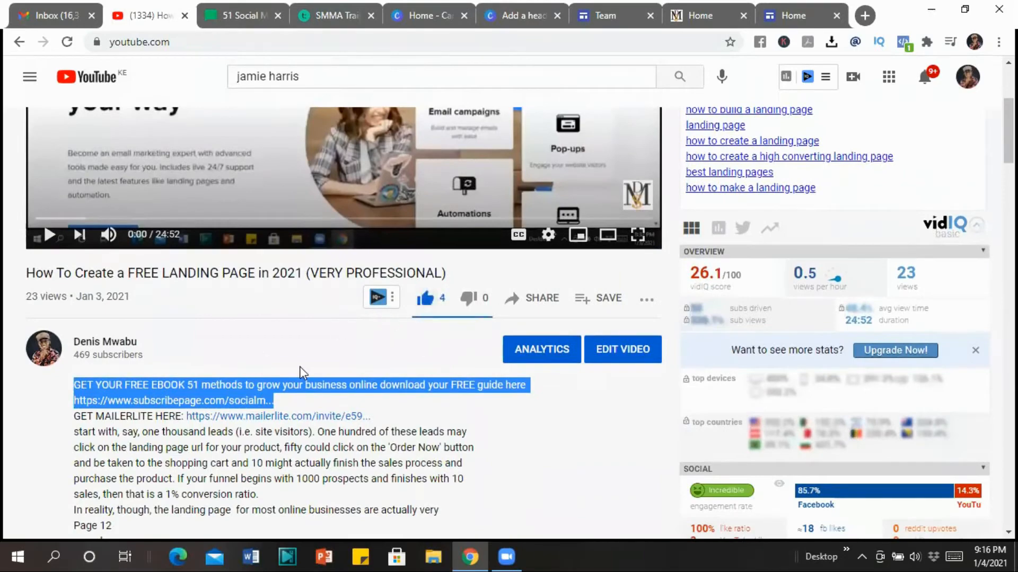
pyautogui.click(527, 301)
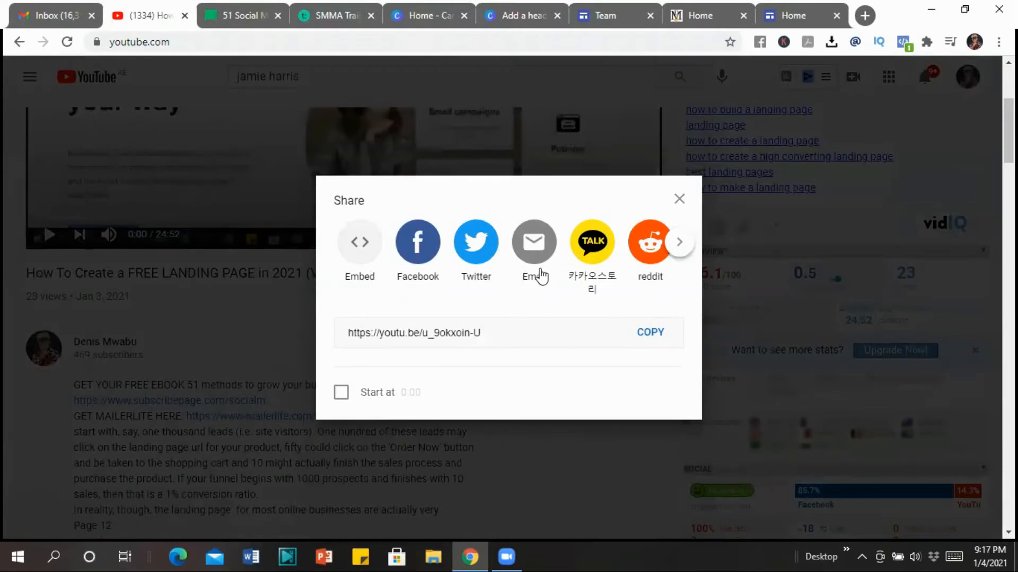
pyautogui.click(676, 198)
pyautogui.scroll(3, 358, 225)
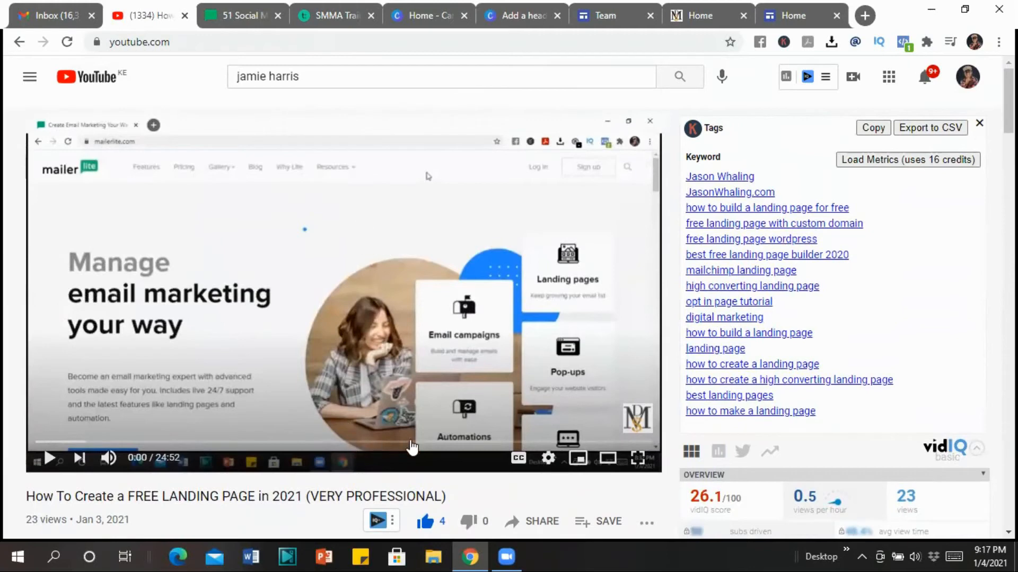
pyautogui.click(510, 555)
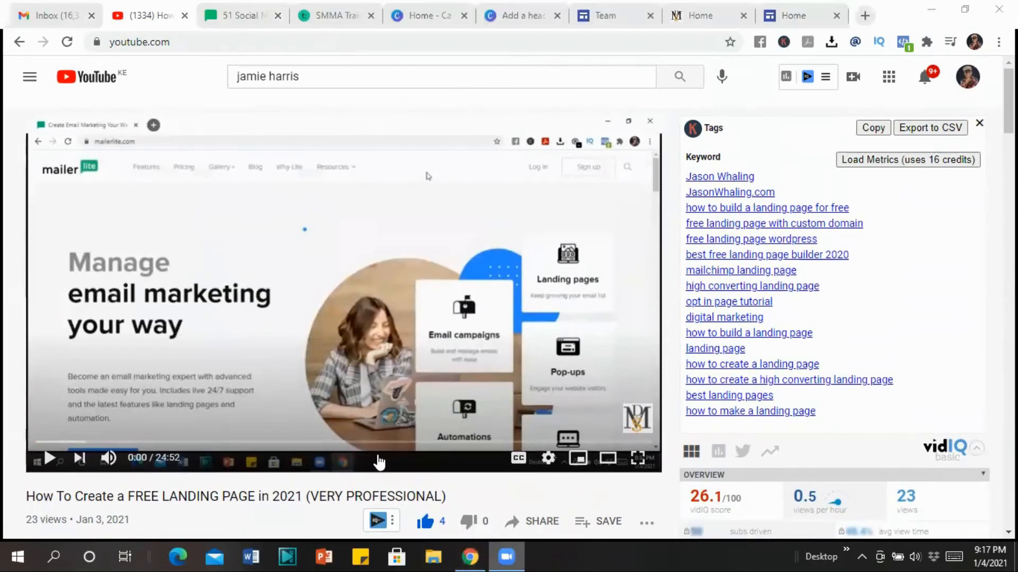